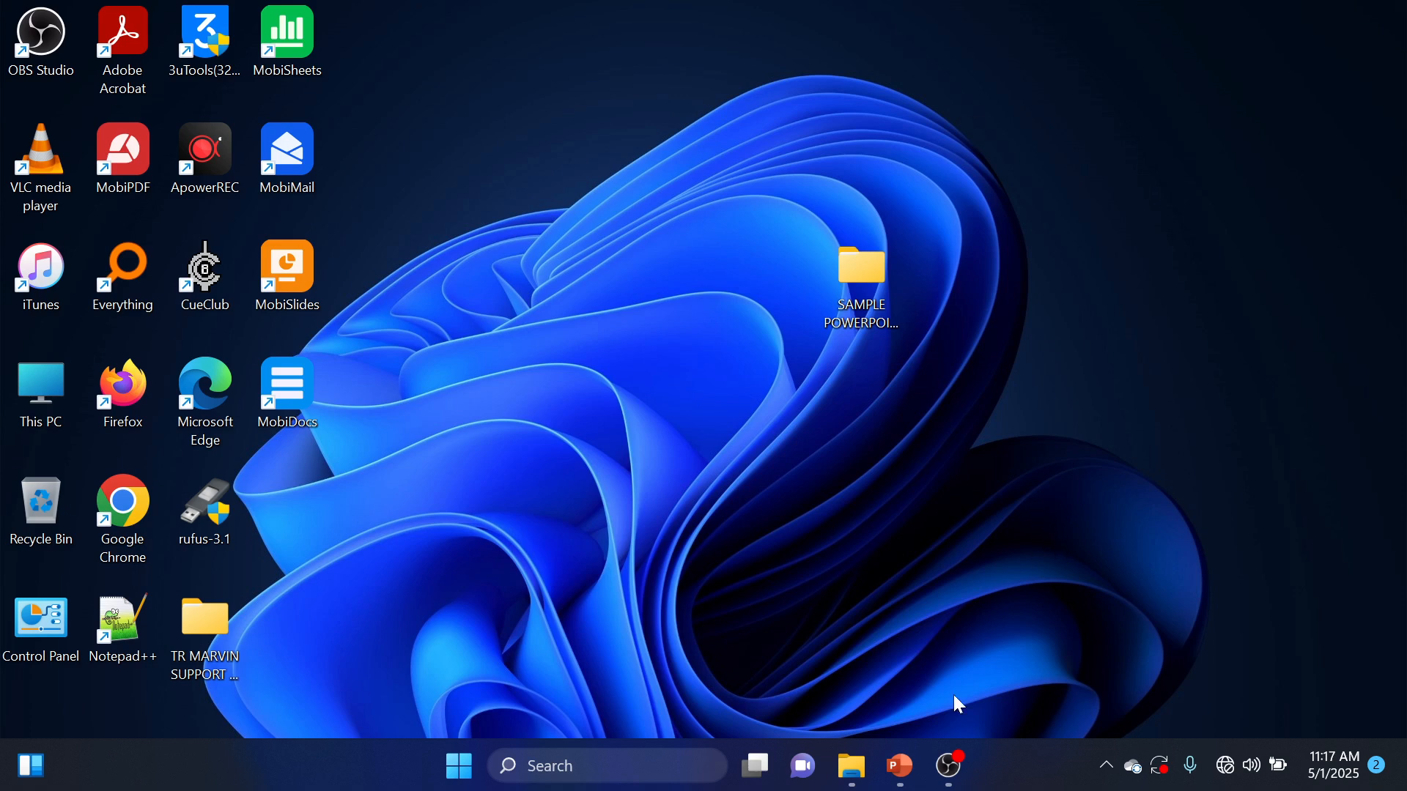
# Minimize PowerPoint and open the SAMPLE POWERPOINT folder from the desktop
pyautogui.click(901, 766)
pyautogui.click(901, 766)
pyautogui.moveTo(955, 779)
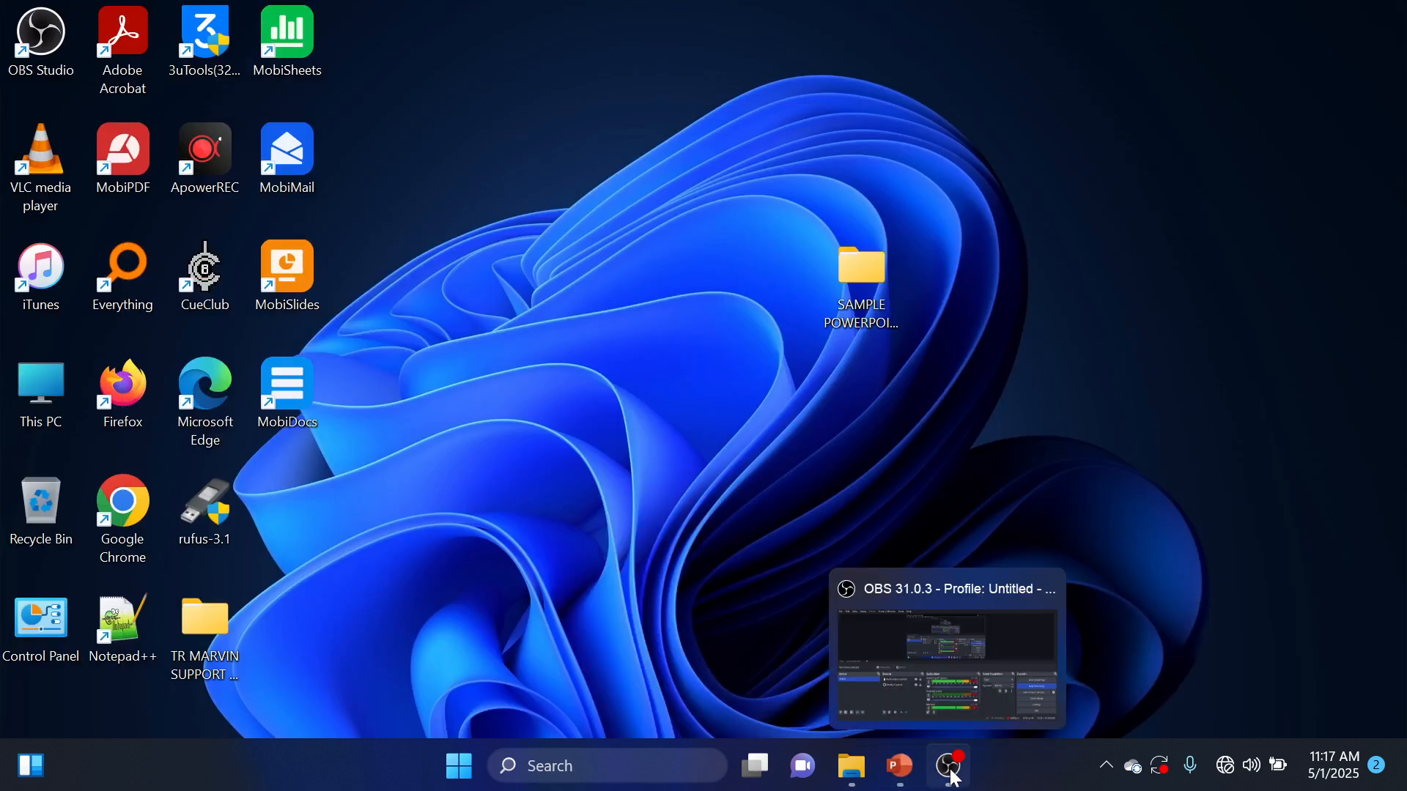
pyautogui.doubleClick(838, 318)
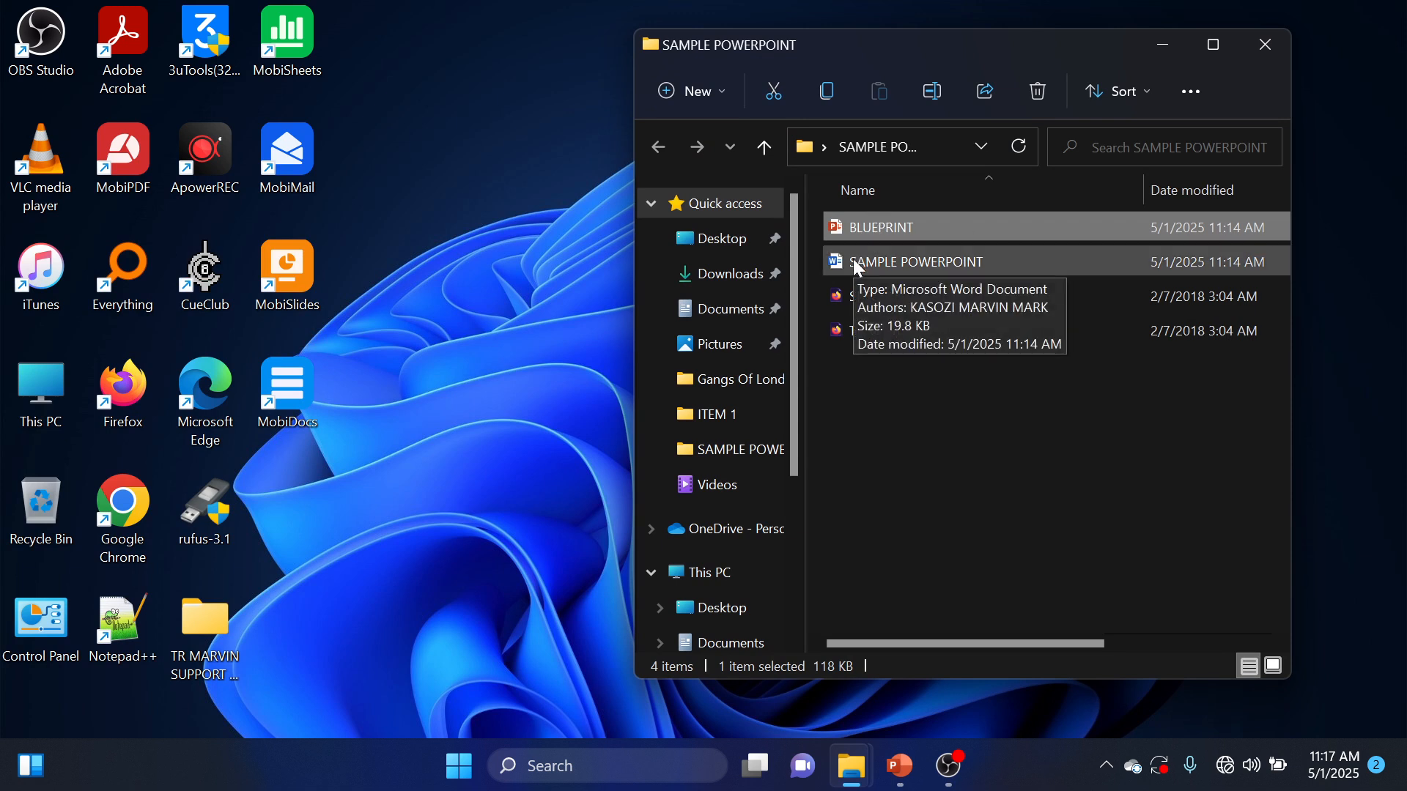
# Open the SAMPLE POWERPOINT Word document, read its farming presentation question, then minimize Word
pyautogui.doubleClick(878, 261)
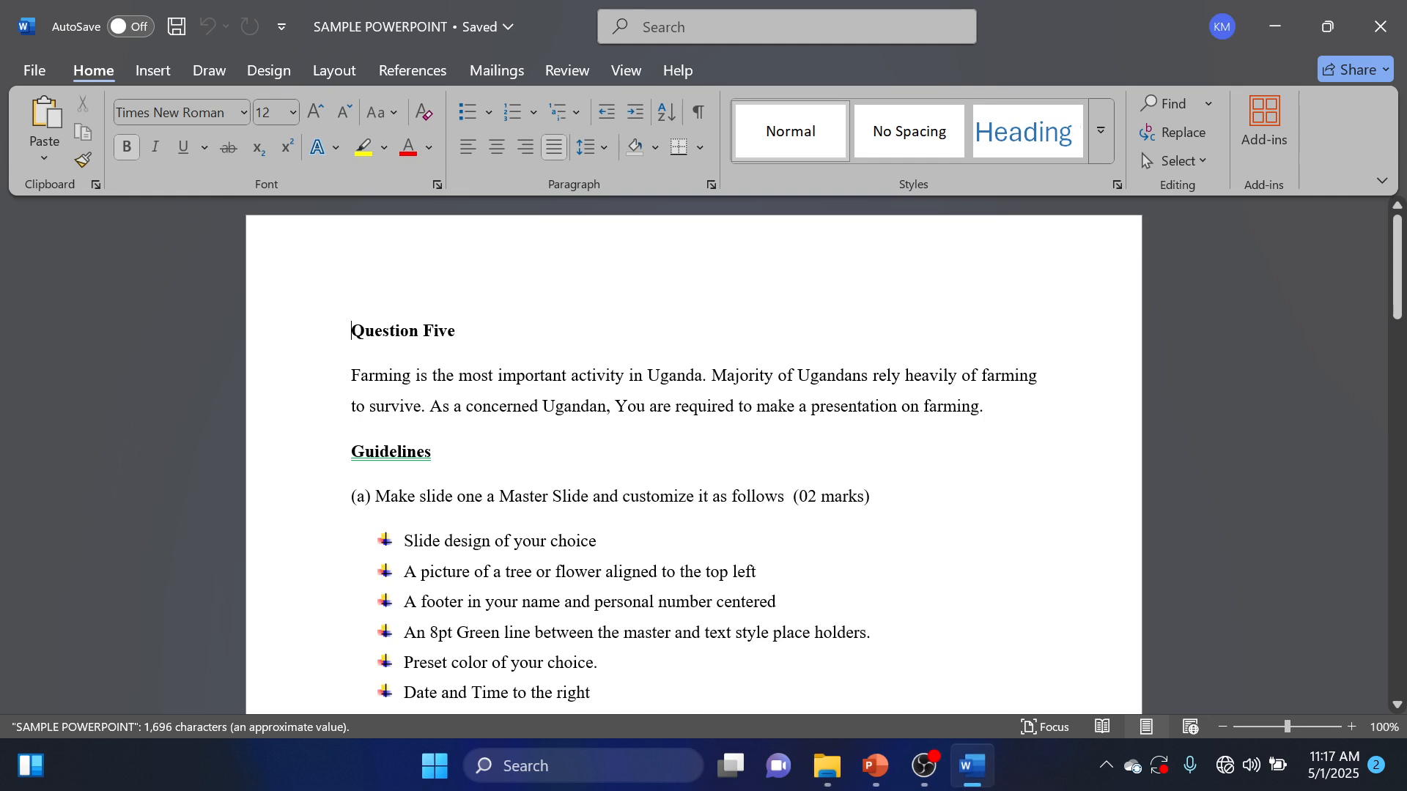
pyautogui.scroll(-1, 693, 454)
pyautogui.scroll(1, 694, 454)
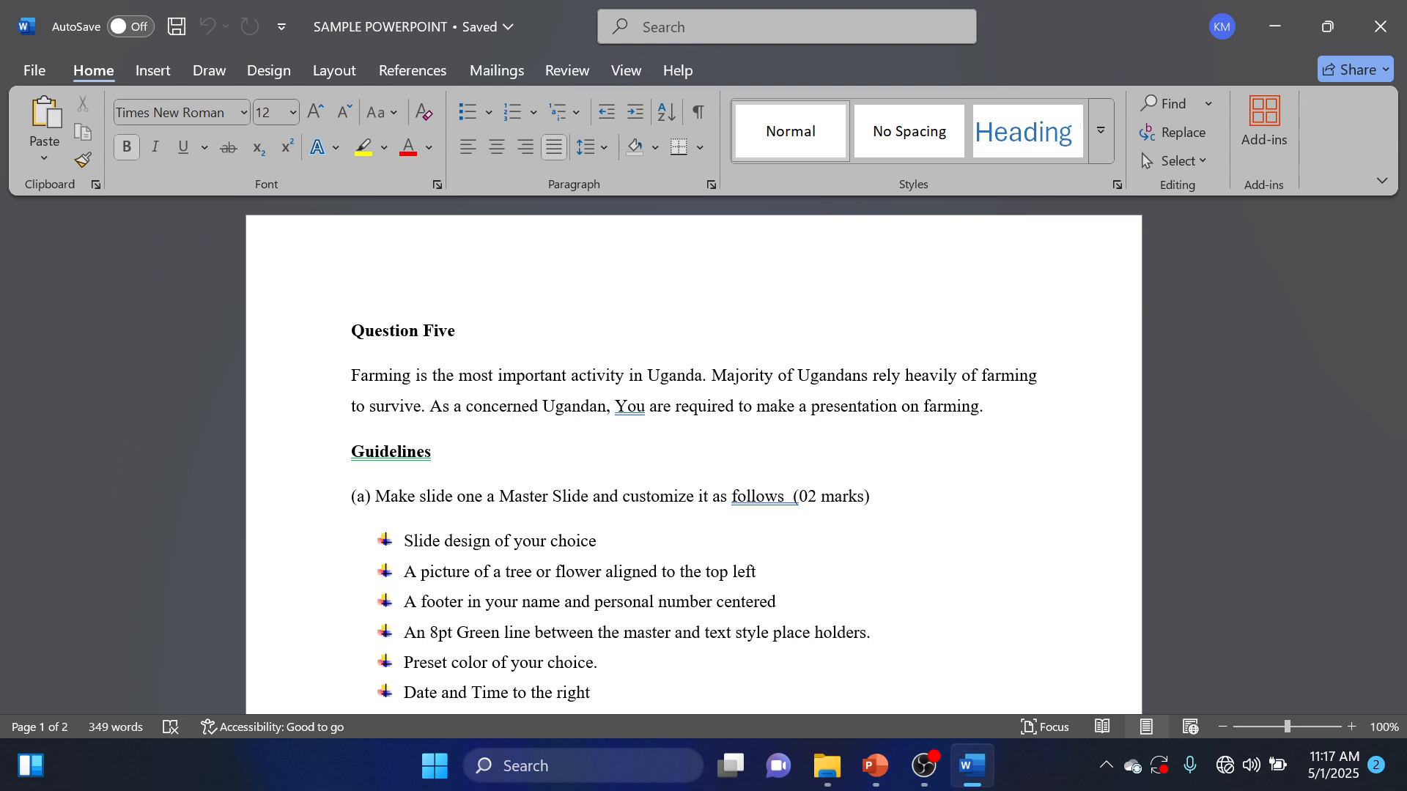
pyautogui.scroll(-3, 693, 455)
pyautogui.scroll(2, 693, 454)
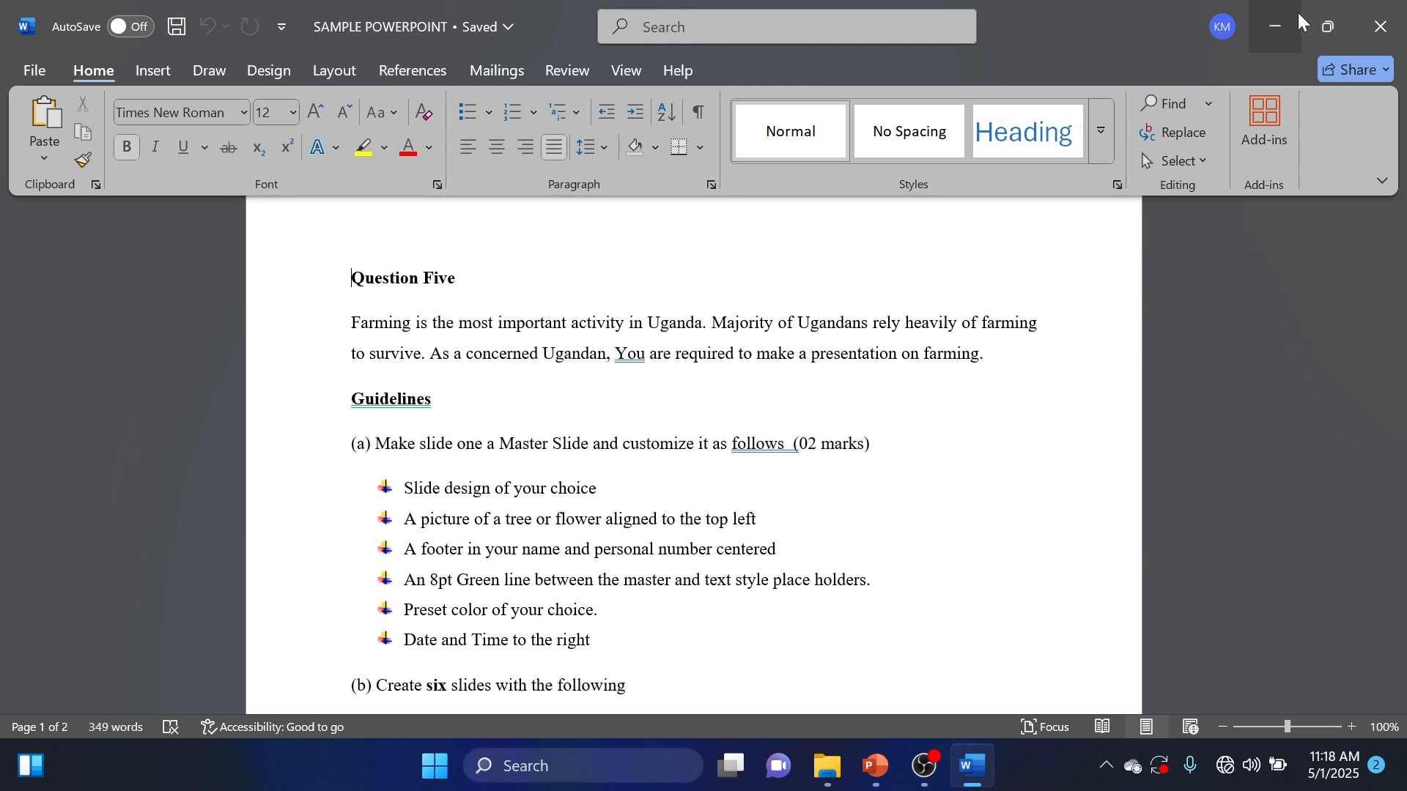
pyautogui.click(1274, 26)
# Open BLUEPRINT and browse all six slides, from the FARMING IN UGANDA title to the Conclusion
pyautogui.doubleClick(877, 230)
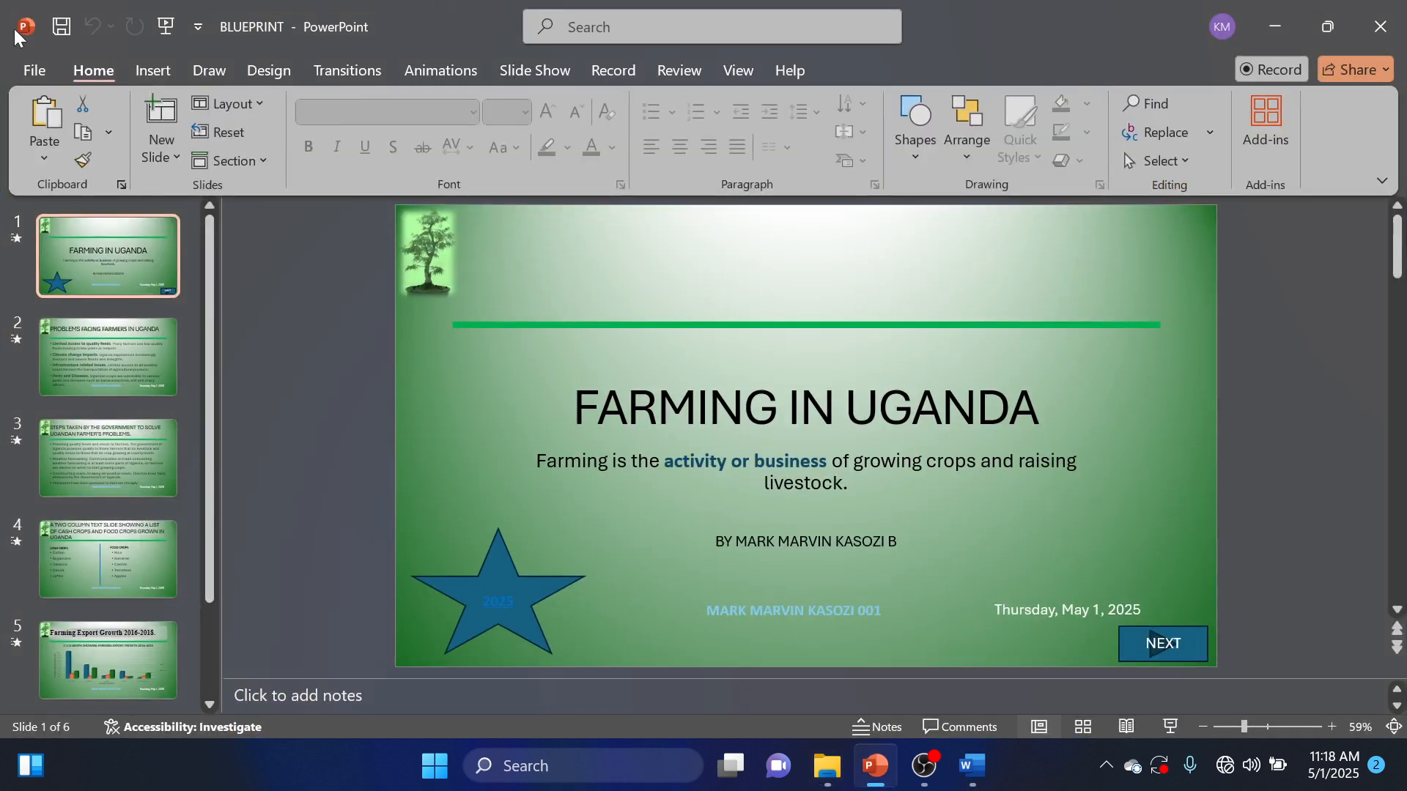
pyautogui.click(110, 357)
pyautogui.click(106, 458)
pyautogui.click(103, 601)
pyautogui.click(111, 638)
pyautogui.scroll(-2, 126, 605)
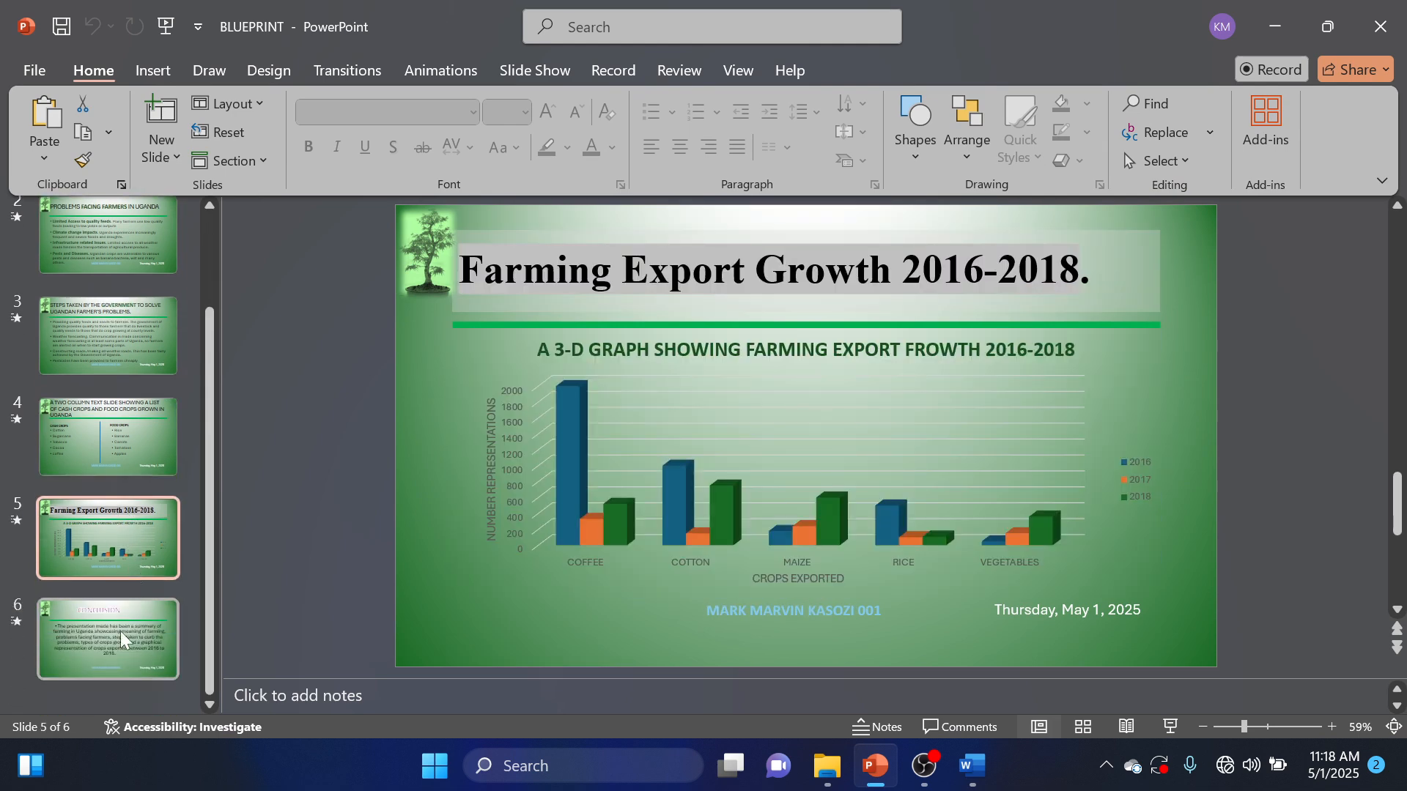
pyautogui.click(120, 634)
pyautogui.scroll(3, 132, 308)
pyautogui.click(132, 279)
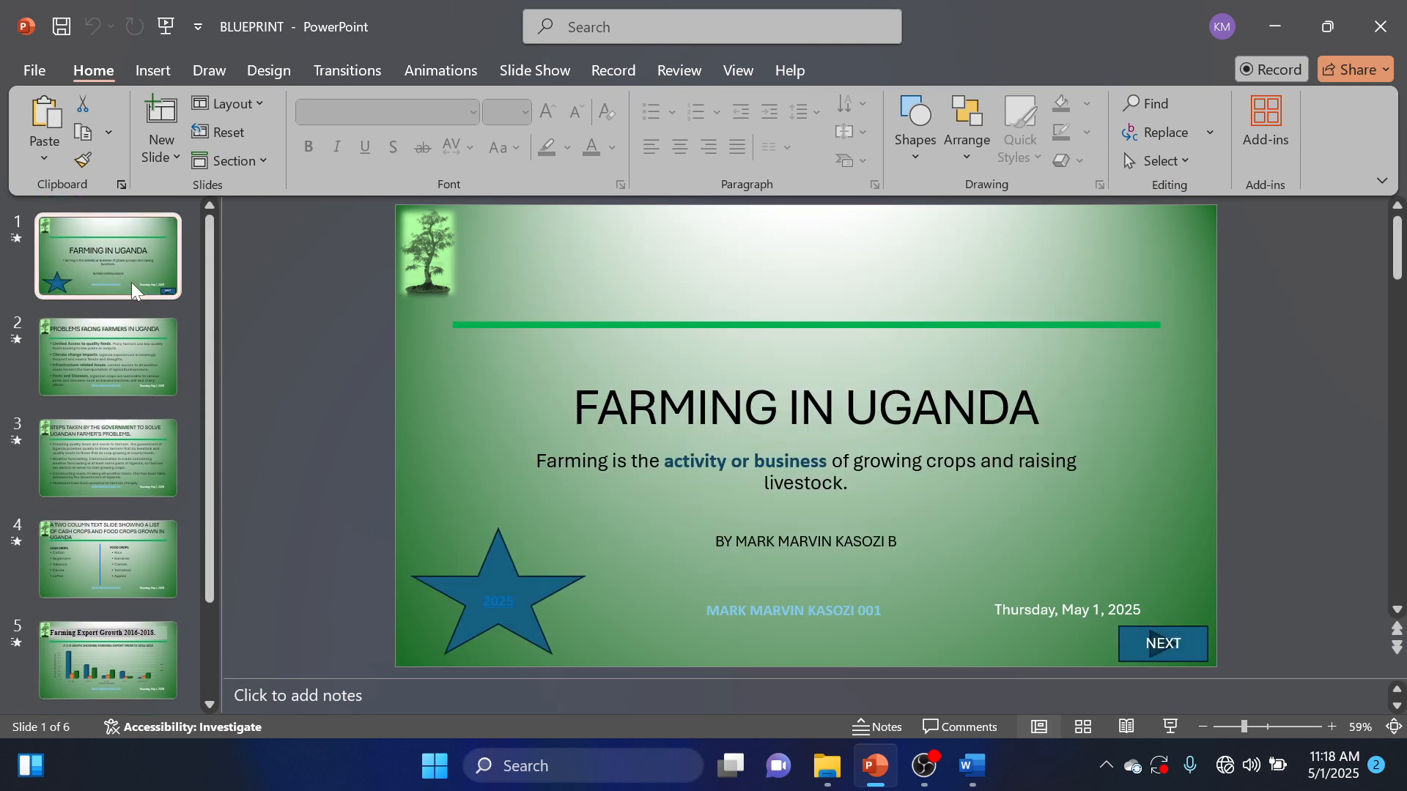
# Check the signed-in account panel, close it, and minimize PowerPoint
pyautogui.click(1244, 3)
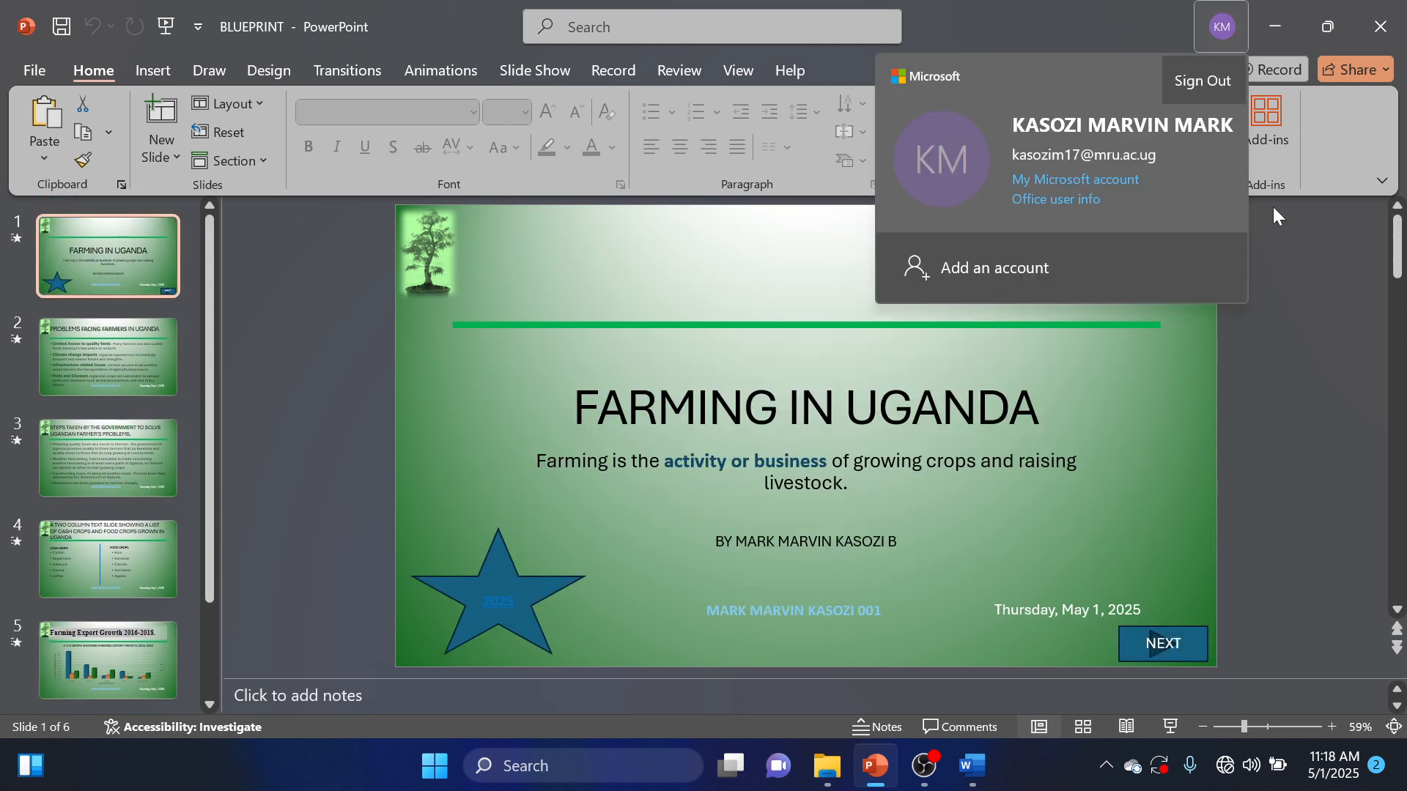
pyautogui.click(1267, 271)
pyautogui.click(1276, 29)
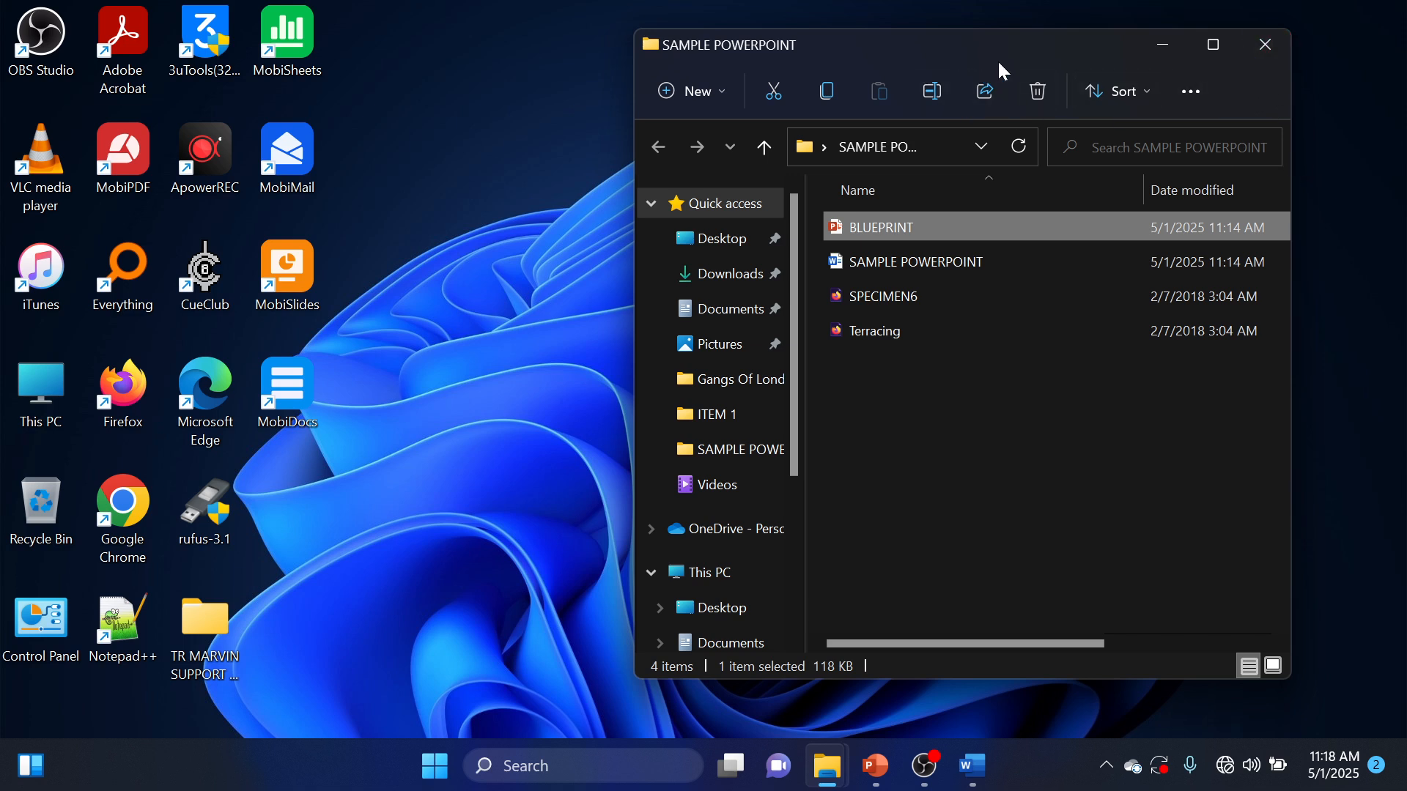
# Glance at the Word document again and move the Explorer window aside to the right
pyautogui.click(972, 778)
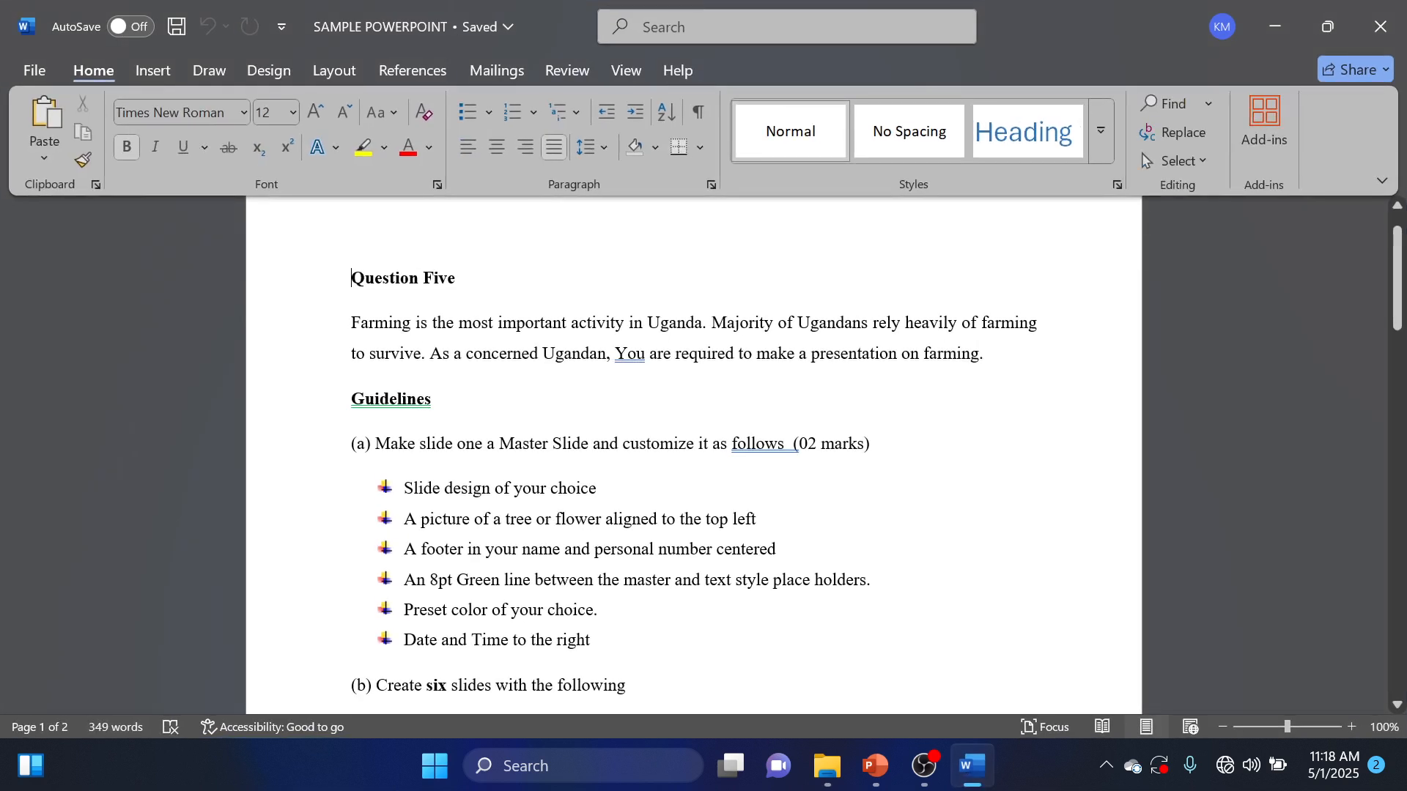
pyautogui.click(1255, 11)
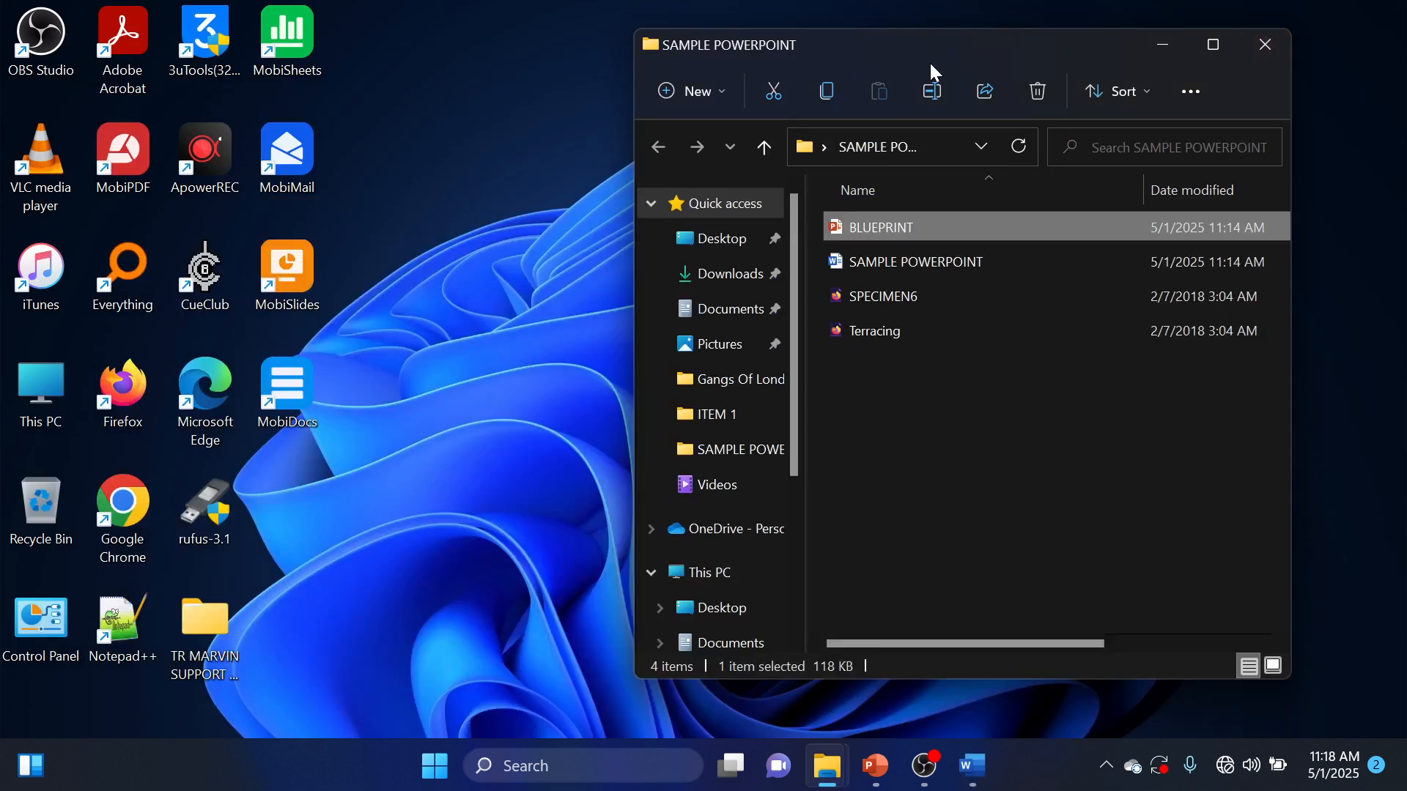
pyautogui.moveTo(931, 66); pyautogui.dragTo(1156, 154)
# Create a new desktop folder named with the author's full name followed by 001
pyautogui.rightClick(651, 283)
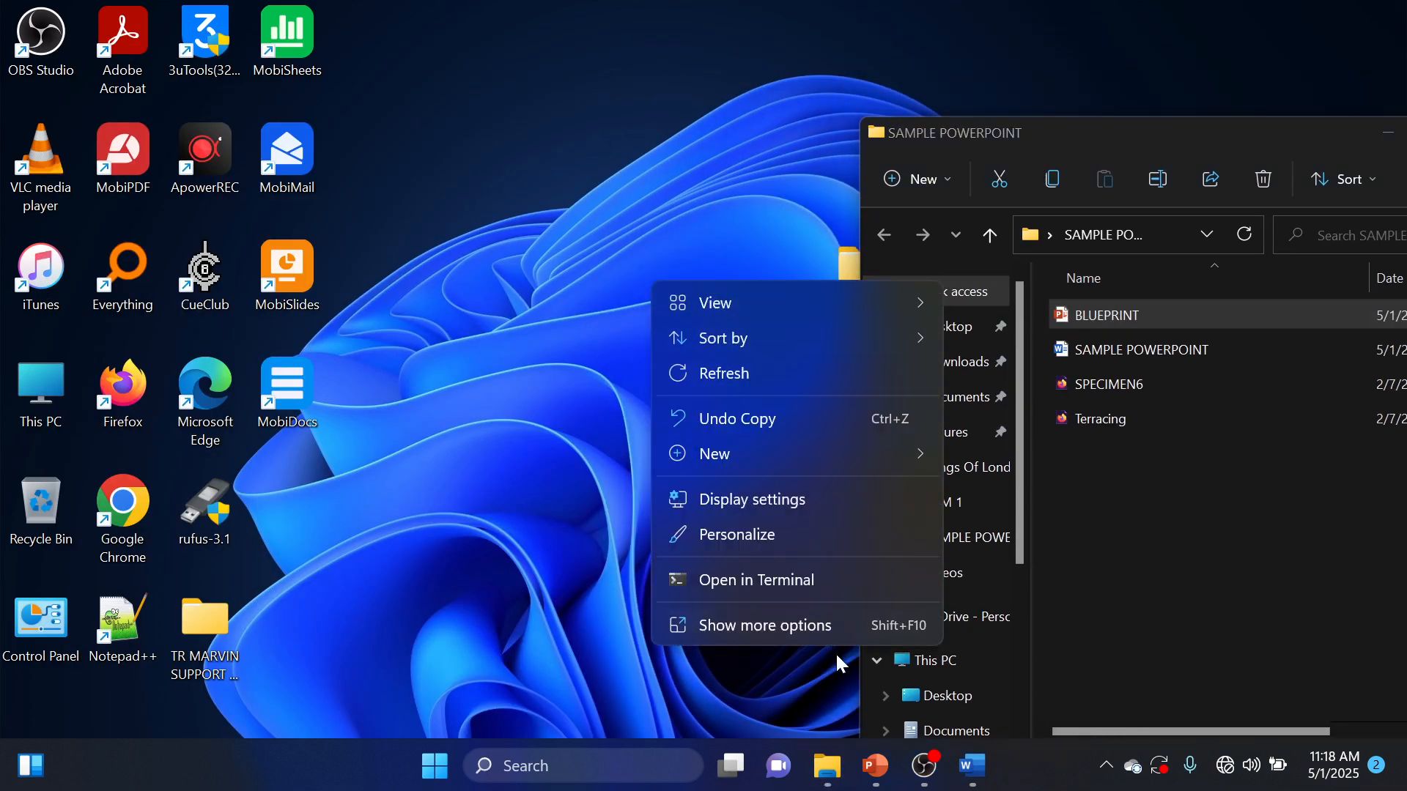
pyautogui.moveTo(759, 449)
pyautogui.click(983, 72)
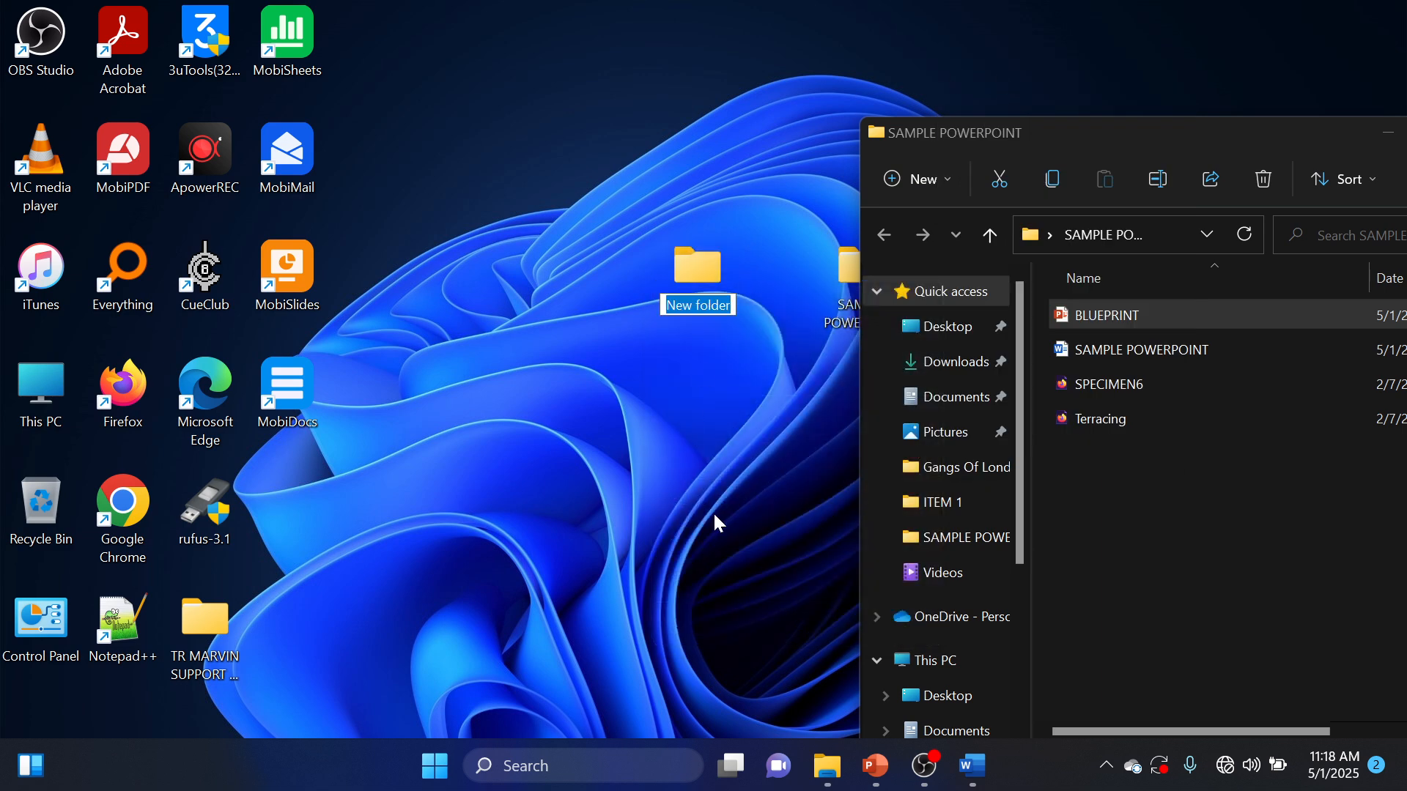
pyautogui.write('MAK=R')
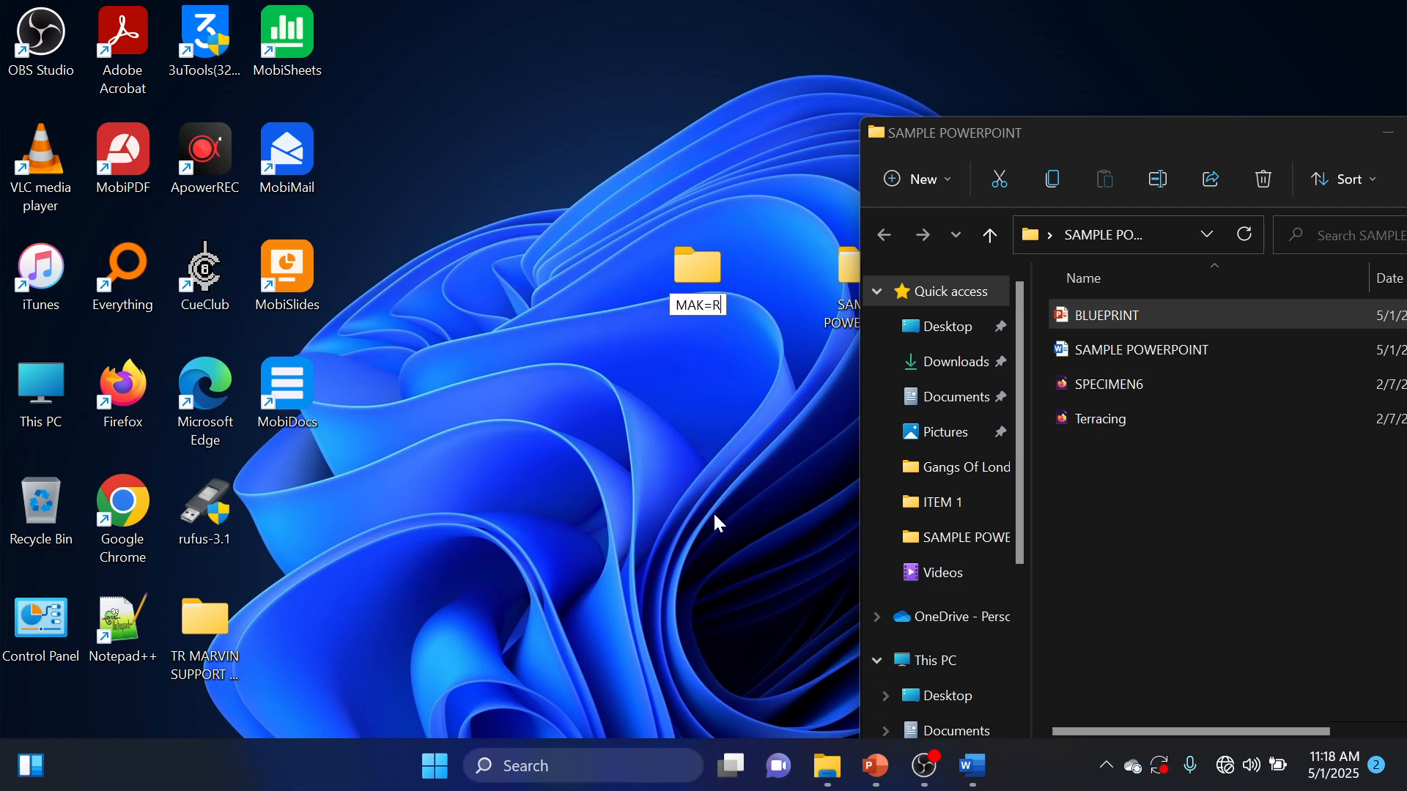
pyautogui.press('BackSpace')
pyautogui.write('RK')
pyautogui.press('BackSpace')
pyautogui.press('BackSpace')
pyautogui.write('ARK MARVI')
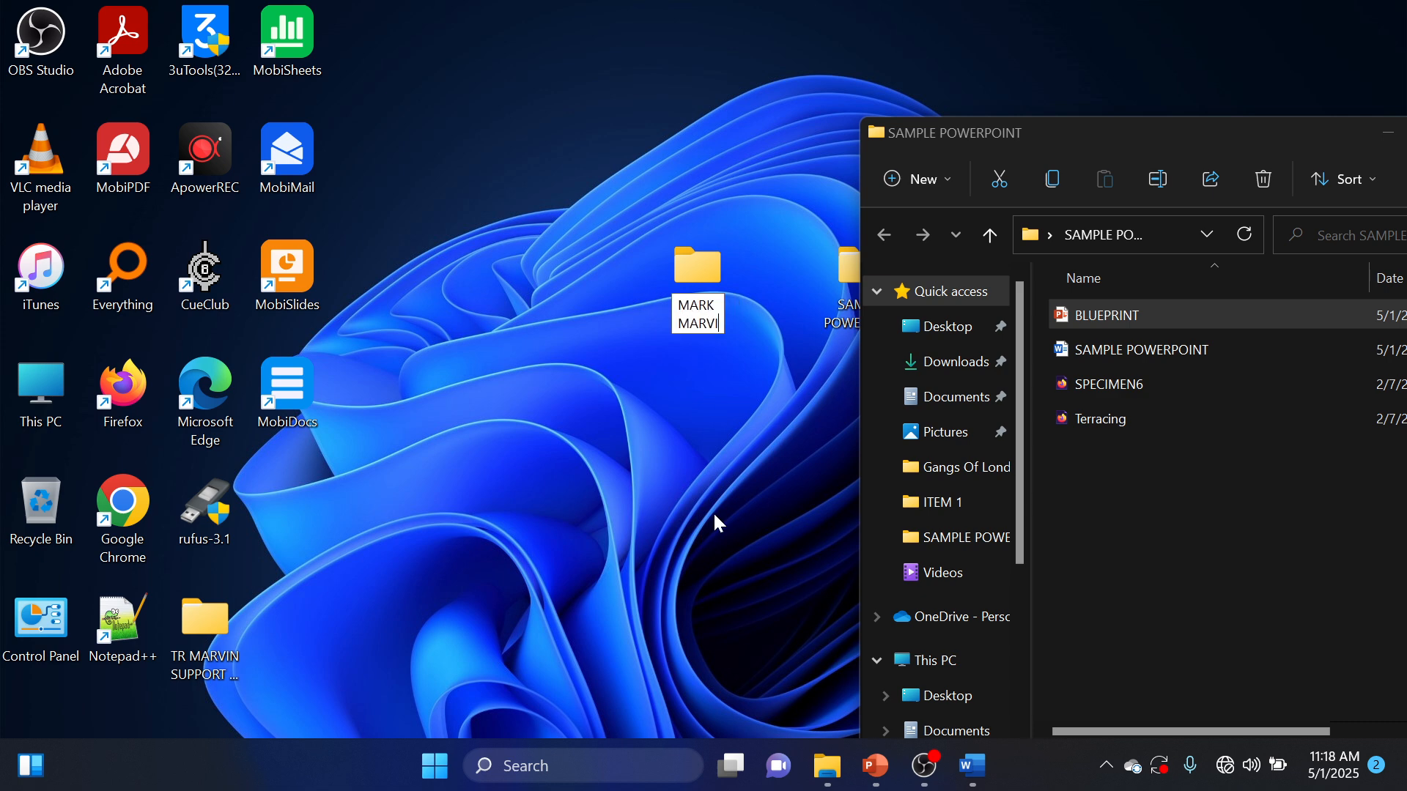
pyautogui.write(' K')
pyautogui.press('BackSpace')
pyautogui.press('BackSpace')
pyautogui.write('N N')
pyautogui.press('BackSpace')
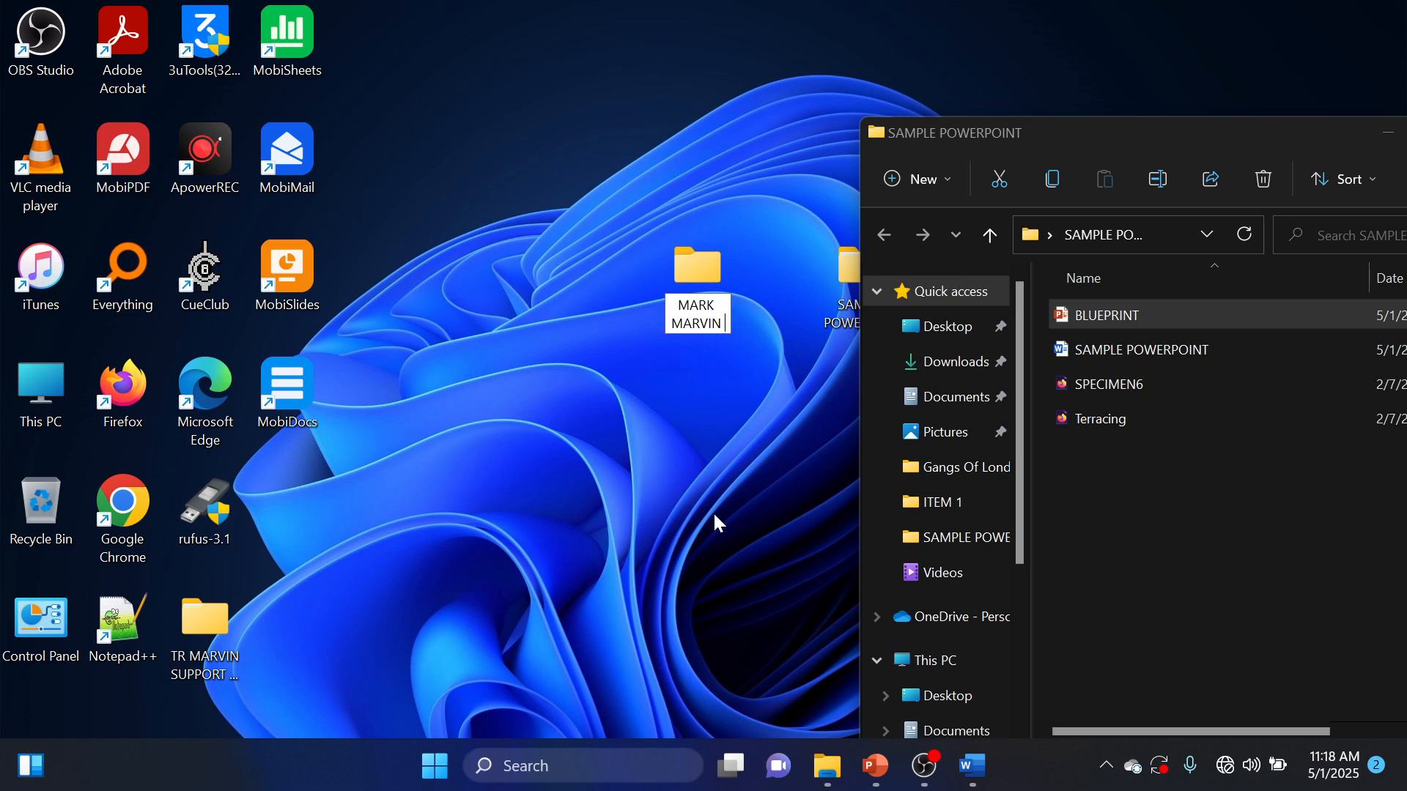
pyautogui.write('KASO')
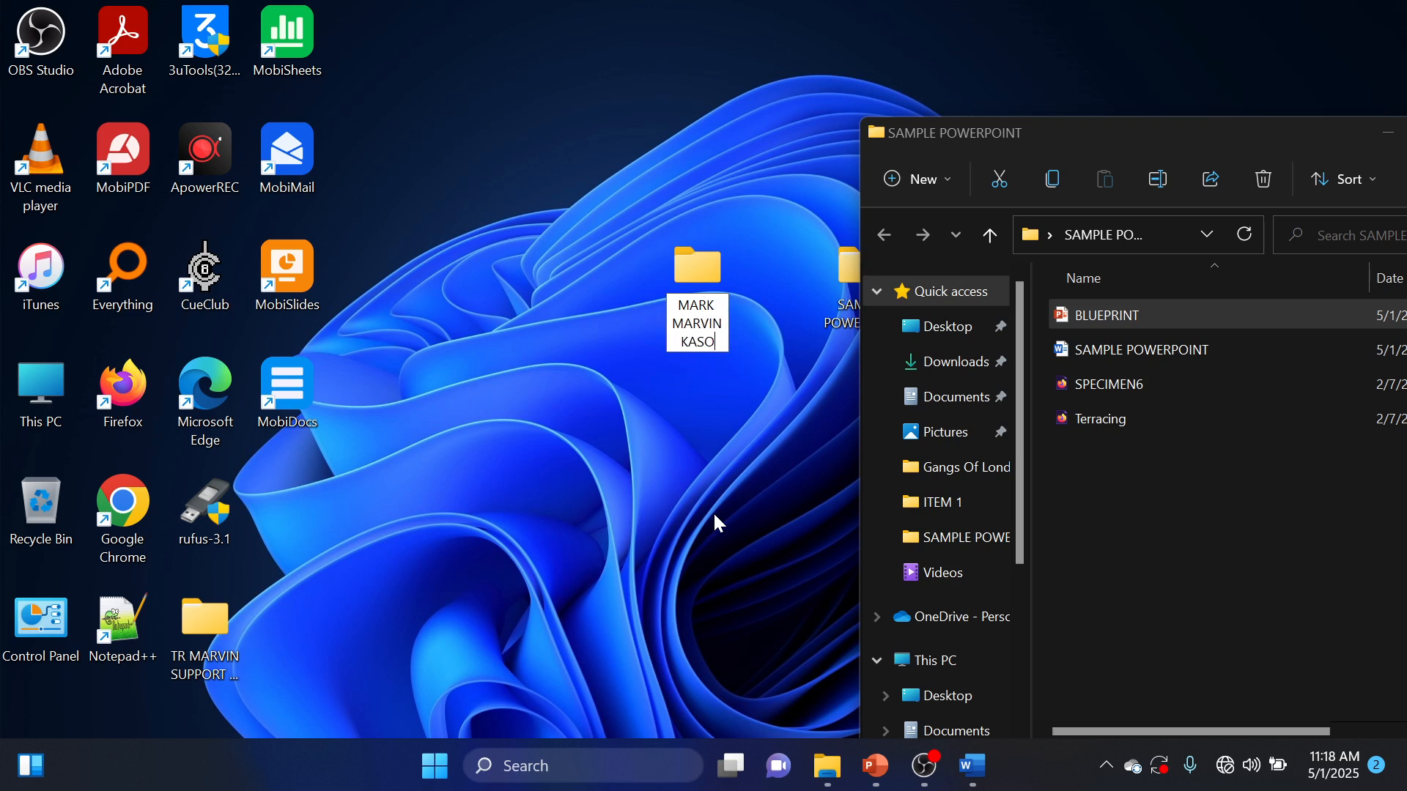
pyautogui.write('ZI 001')
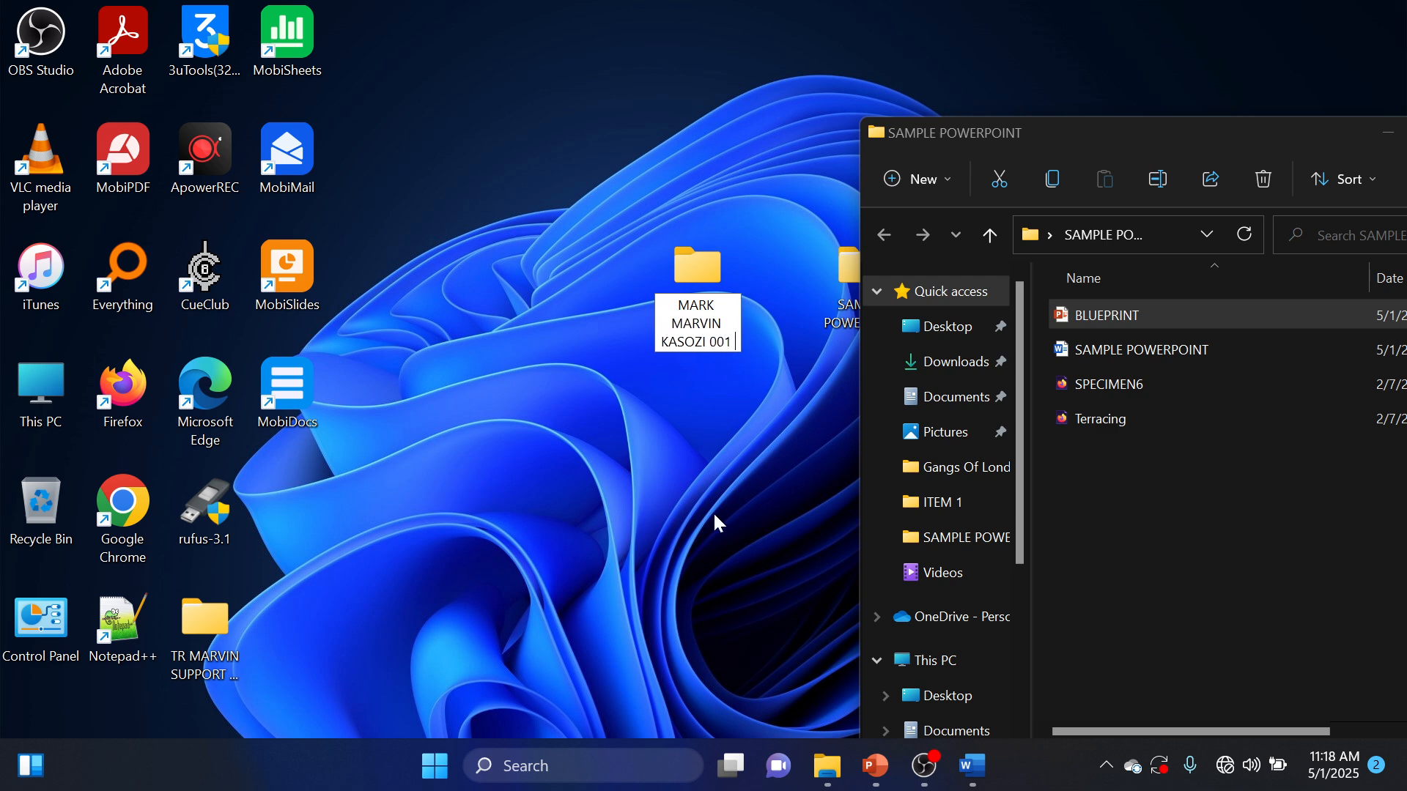
pyautogui.click(714, 515)
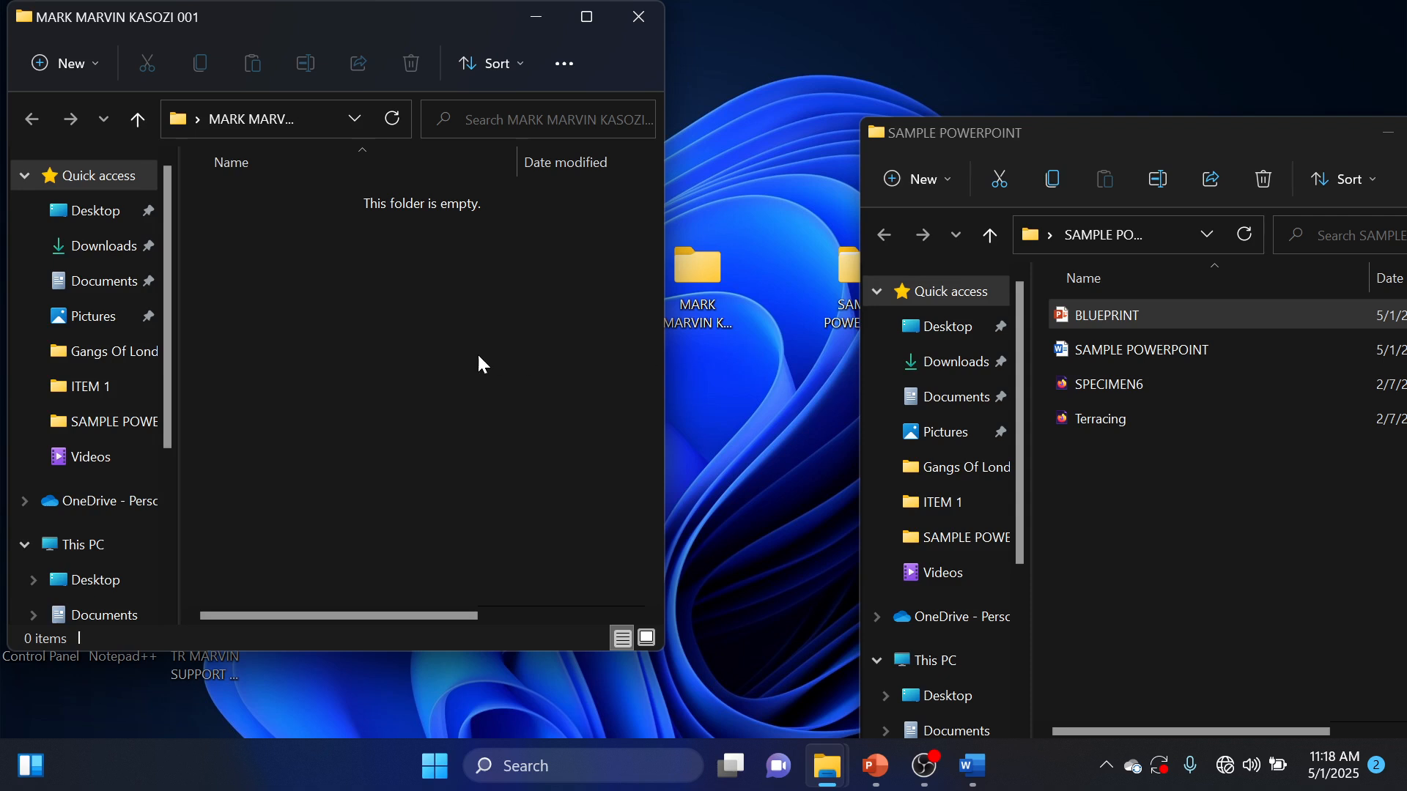
# Create a PowerPoint file named FARMING IN UGANDA in the new folder, open it, then return to Word
pyautogui.rightClick(460, 351)
pyautogui.moveTo(562, 506)
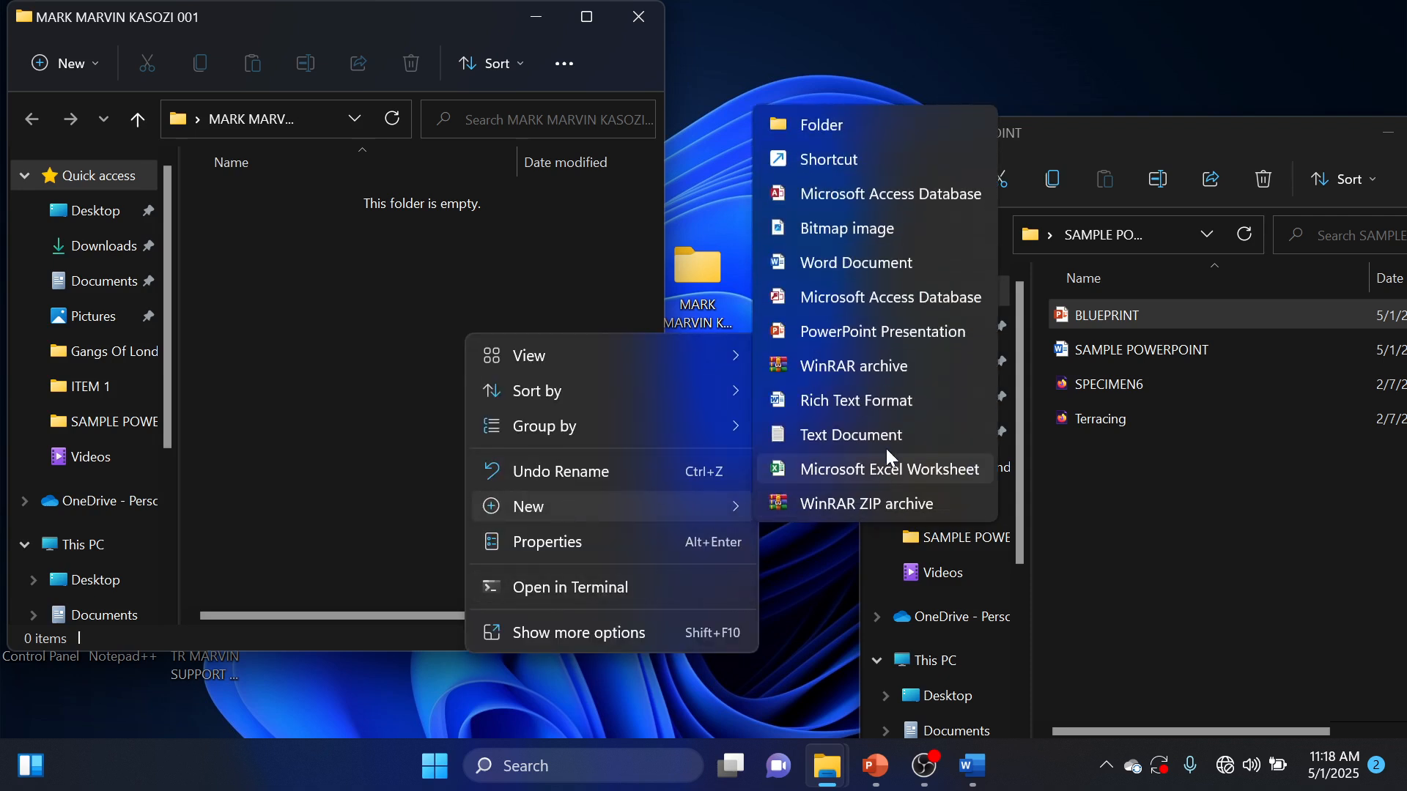
pyautogui.click(887, 333)
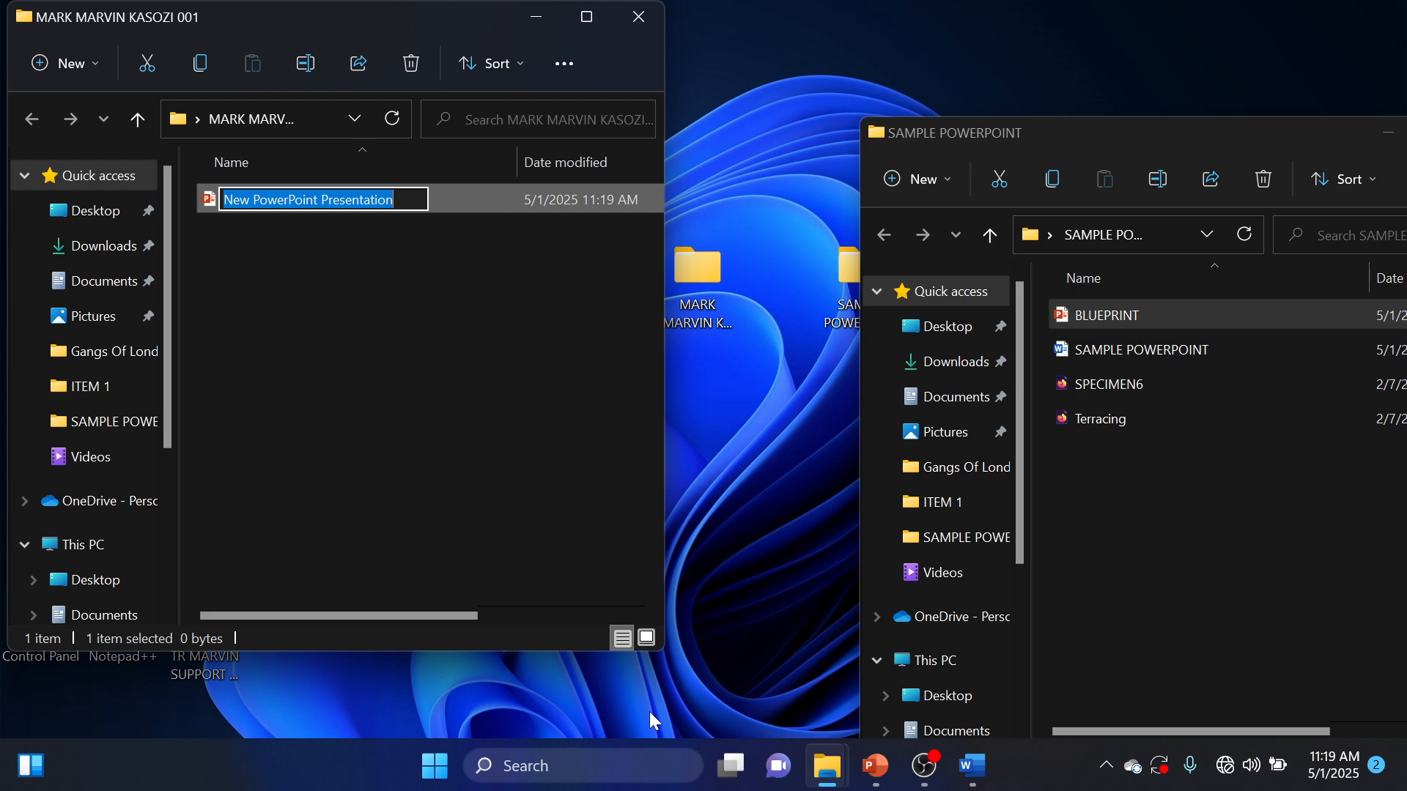
pyautogui.write('FARMING ')
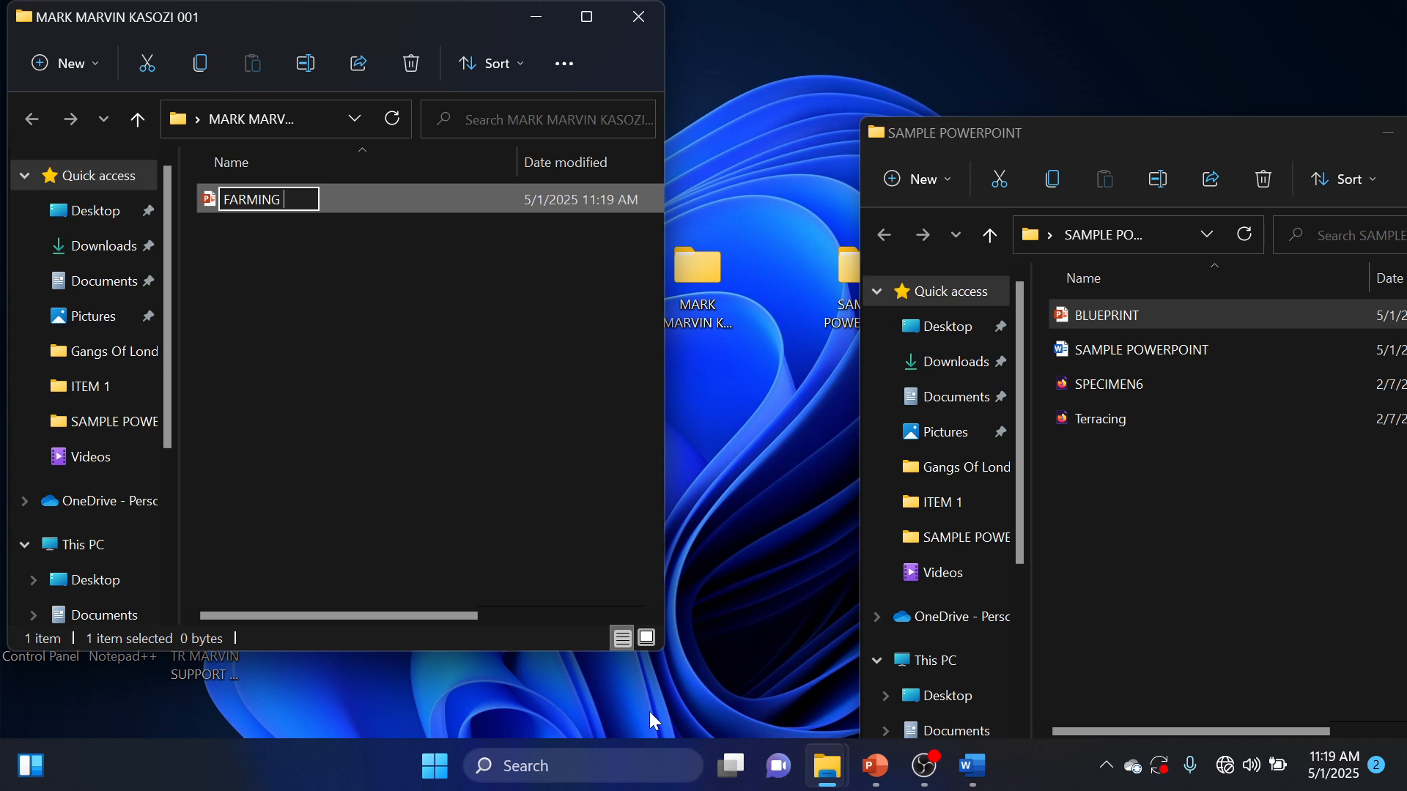
pyautogui.write('IN UGANDA')
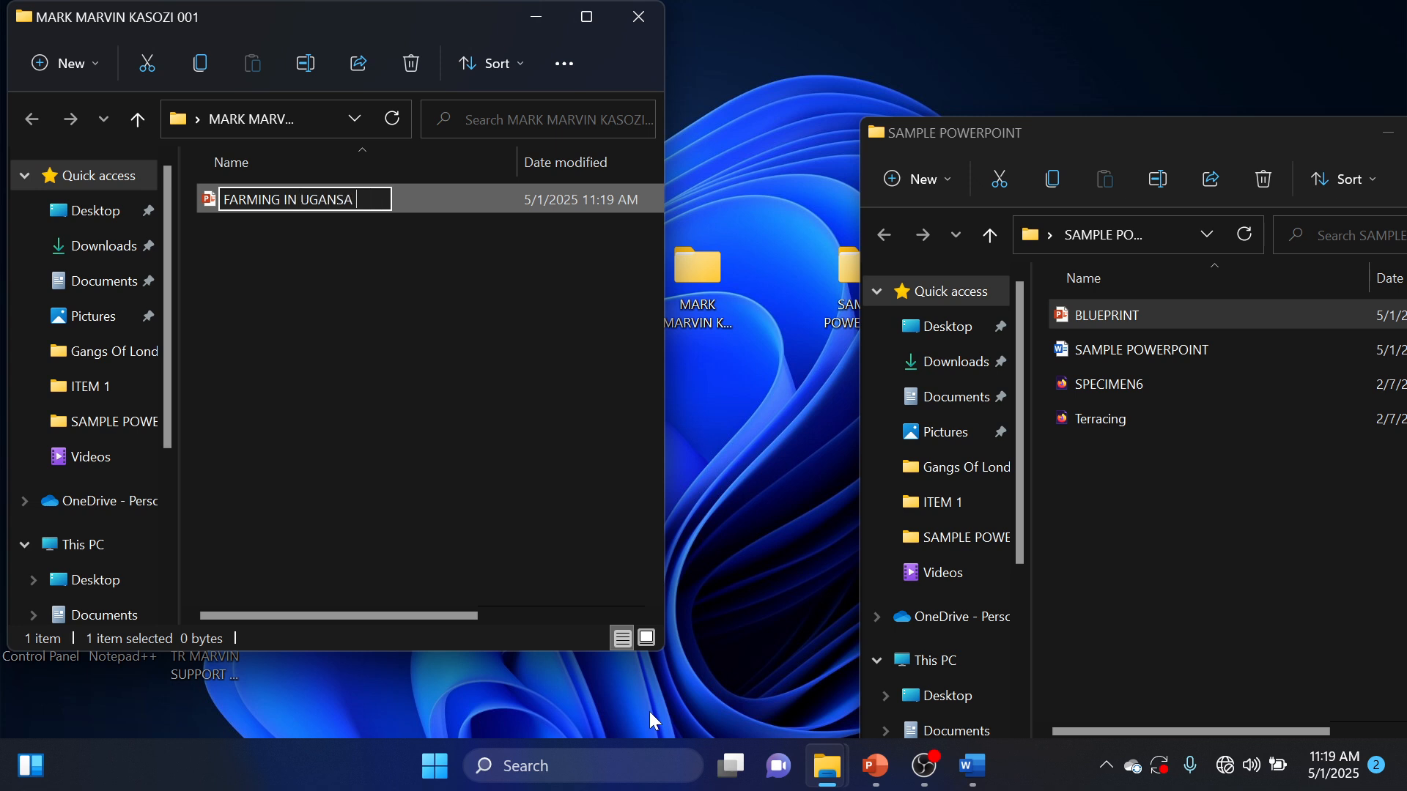
pyautogui.press('BackSpace')
pyautogui.press('BackSpace')
pyautogui.press('BackSpace')
pyautogui.write('S')
pyautogui.press('BackSpace')
pyautogui.press('BackSpace')
pyautogui.write('NDA')
pyautogui.press('Return')
pyautogui.press('Return')
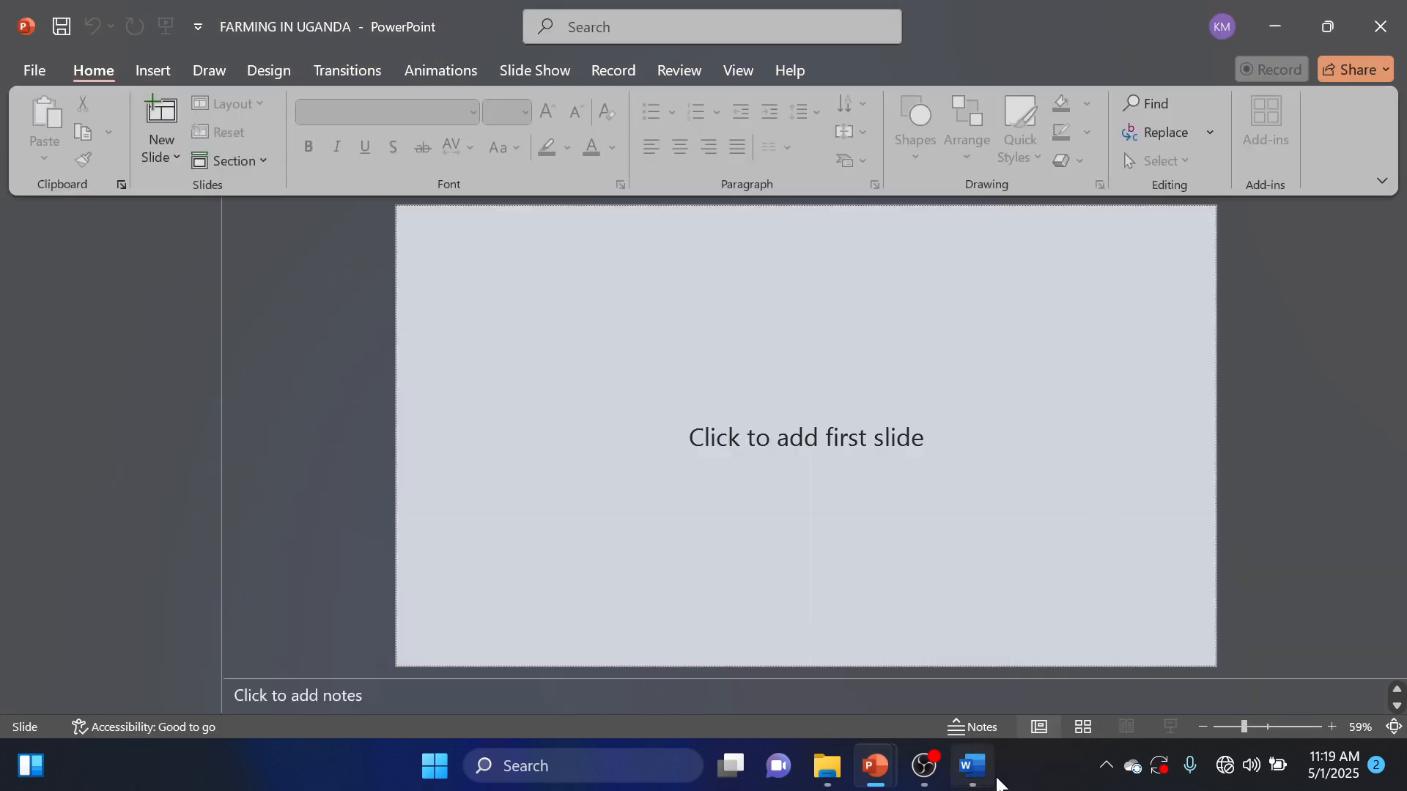
pyautogui.click(994, 780)
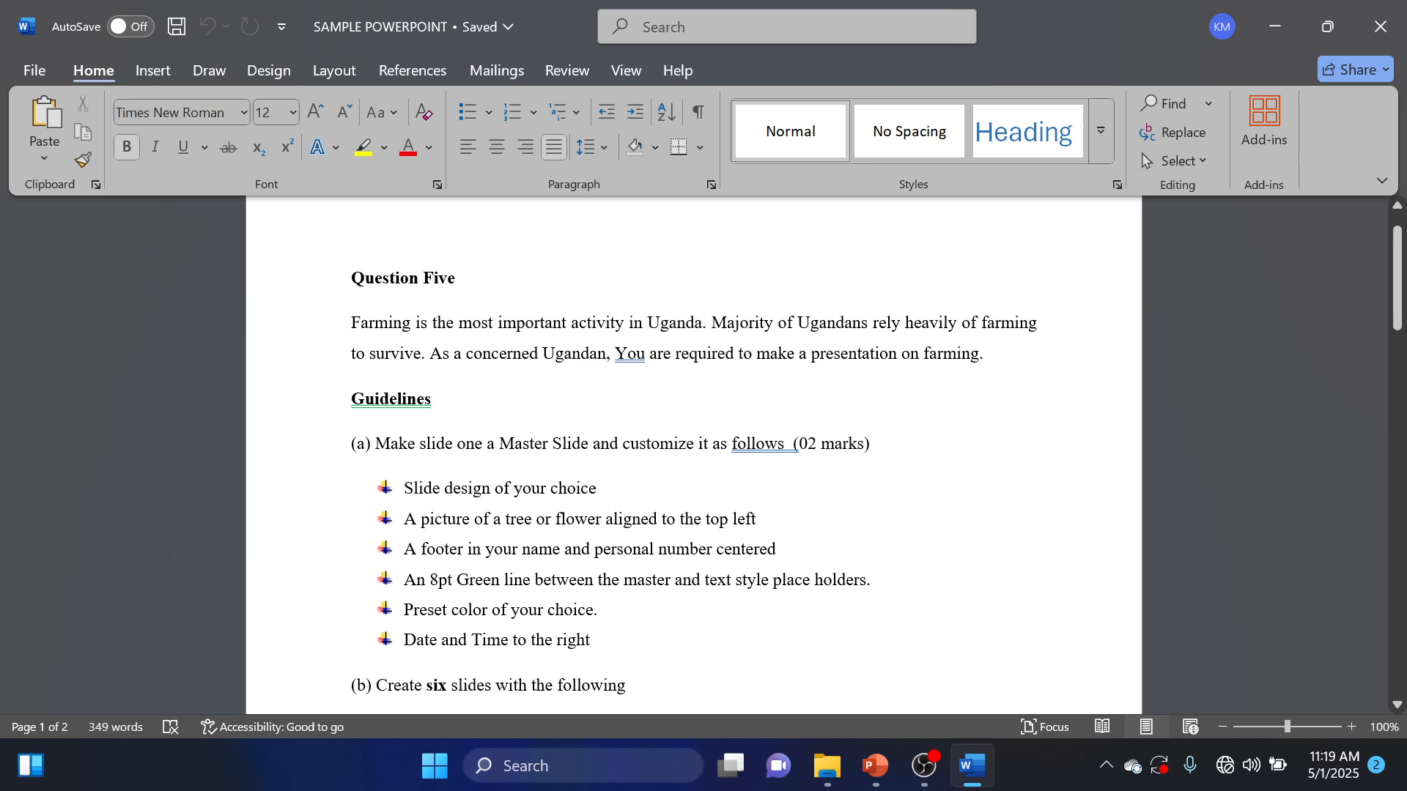
# Switch from Word to the FARMING IN UGANDA PowerPoint window via the taskbar
pyautogui.click(874, 765)
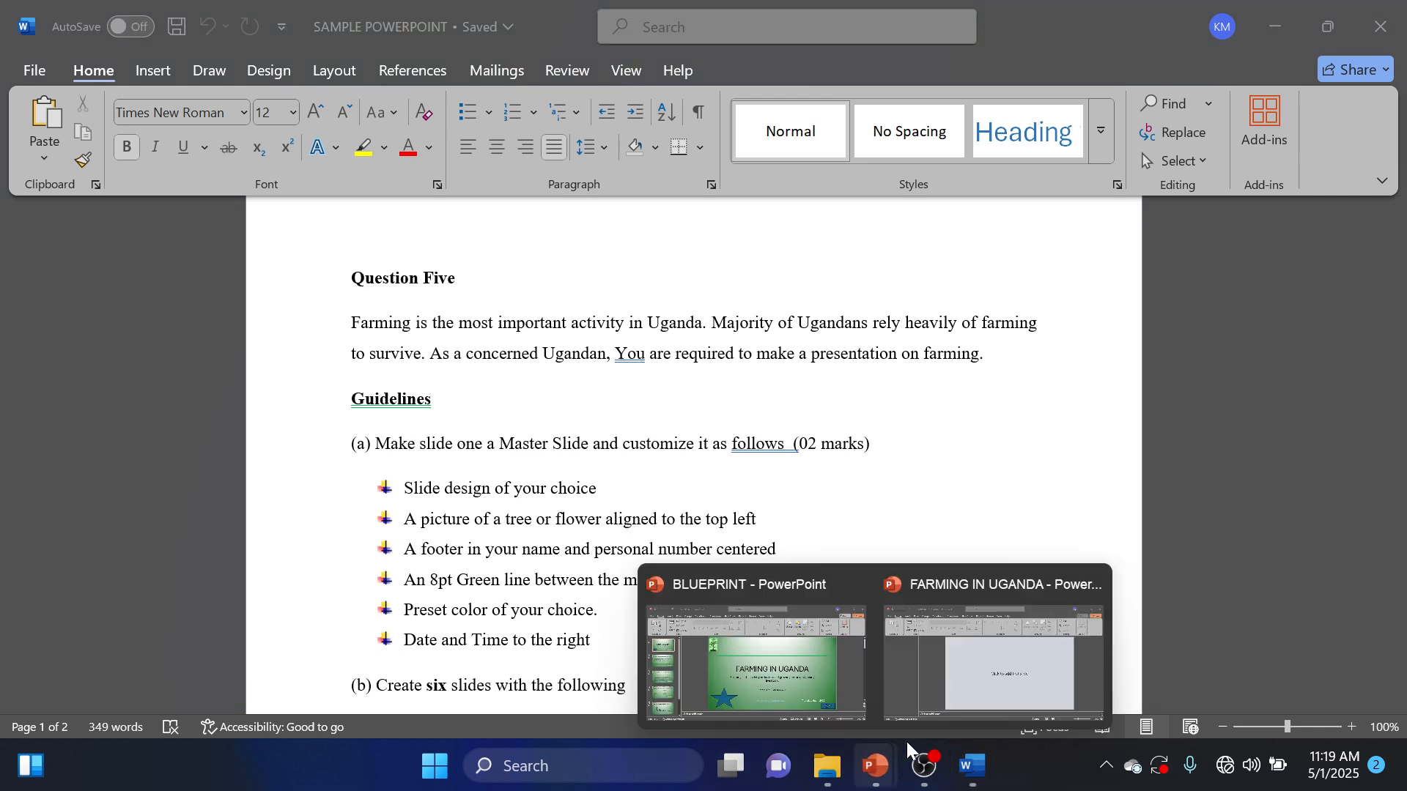
pyautogui.click(1014, 677)
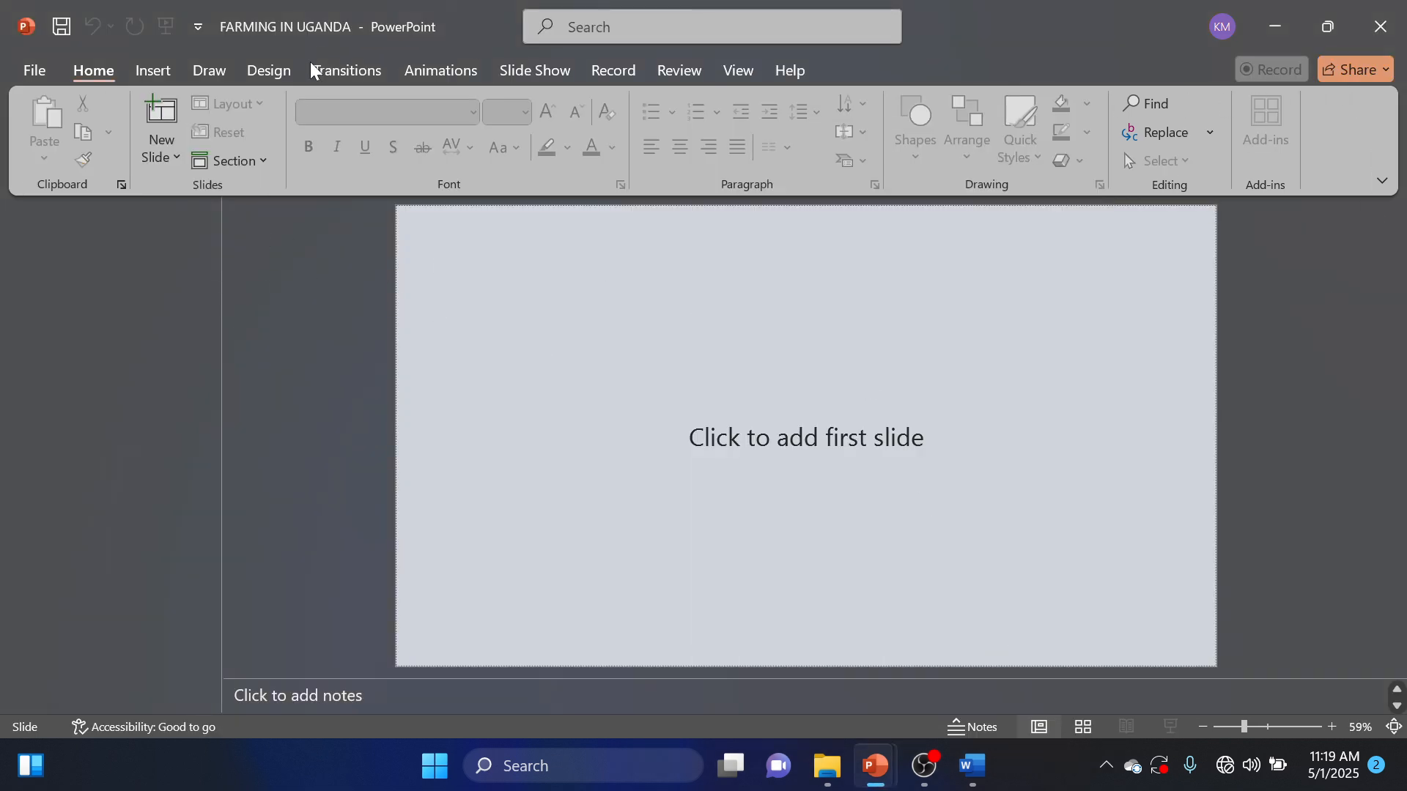
# Insert a new Title Slide as the first slide
pyautogui.click(154, 73)
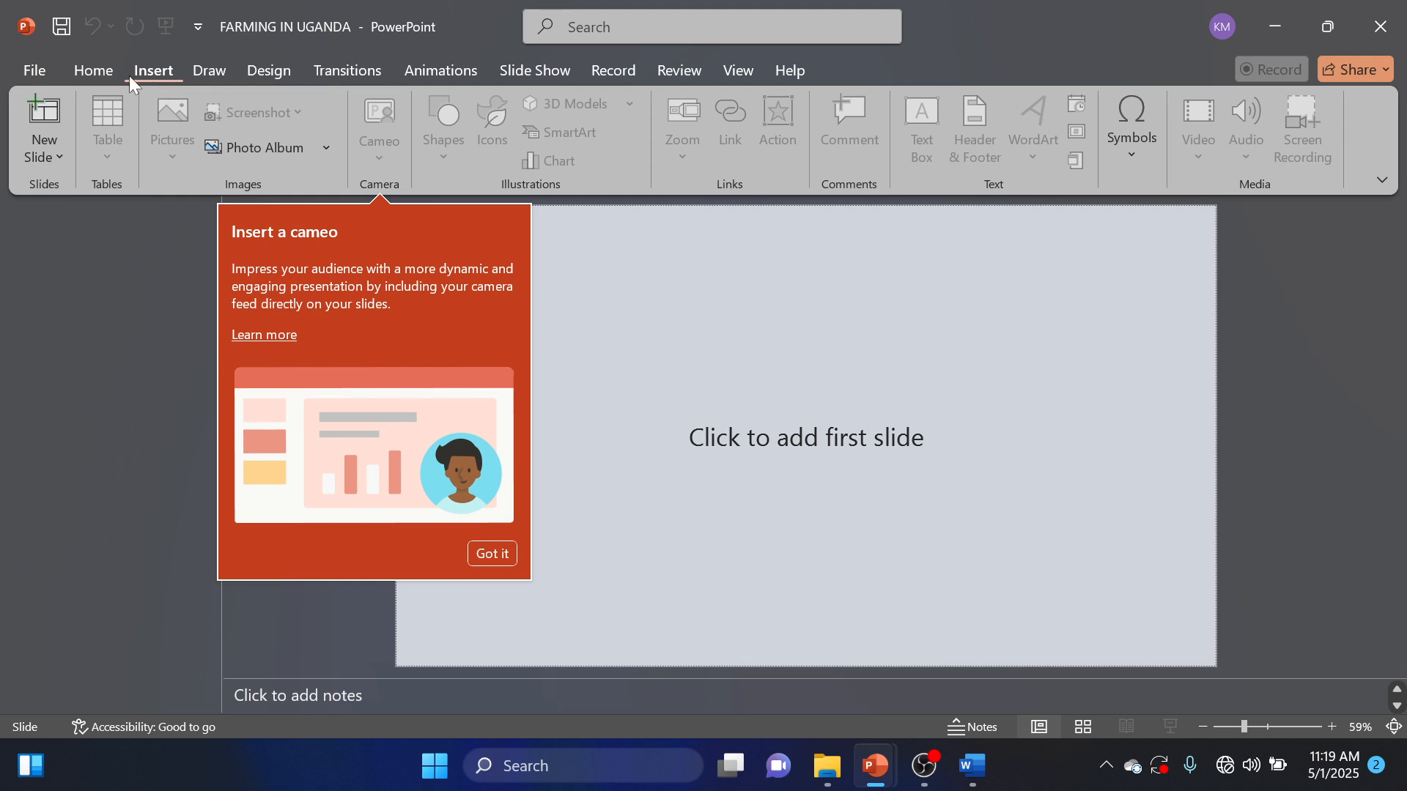
pyautogui.click(40, 150)
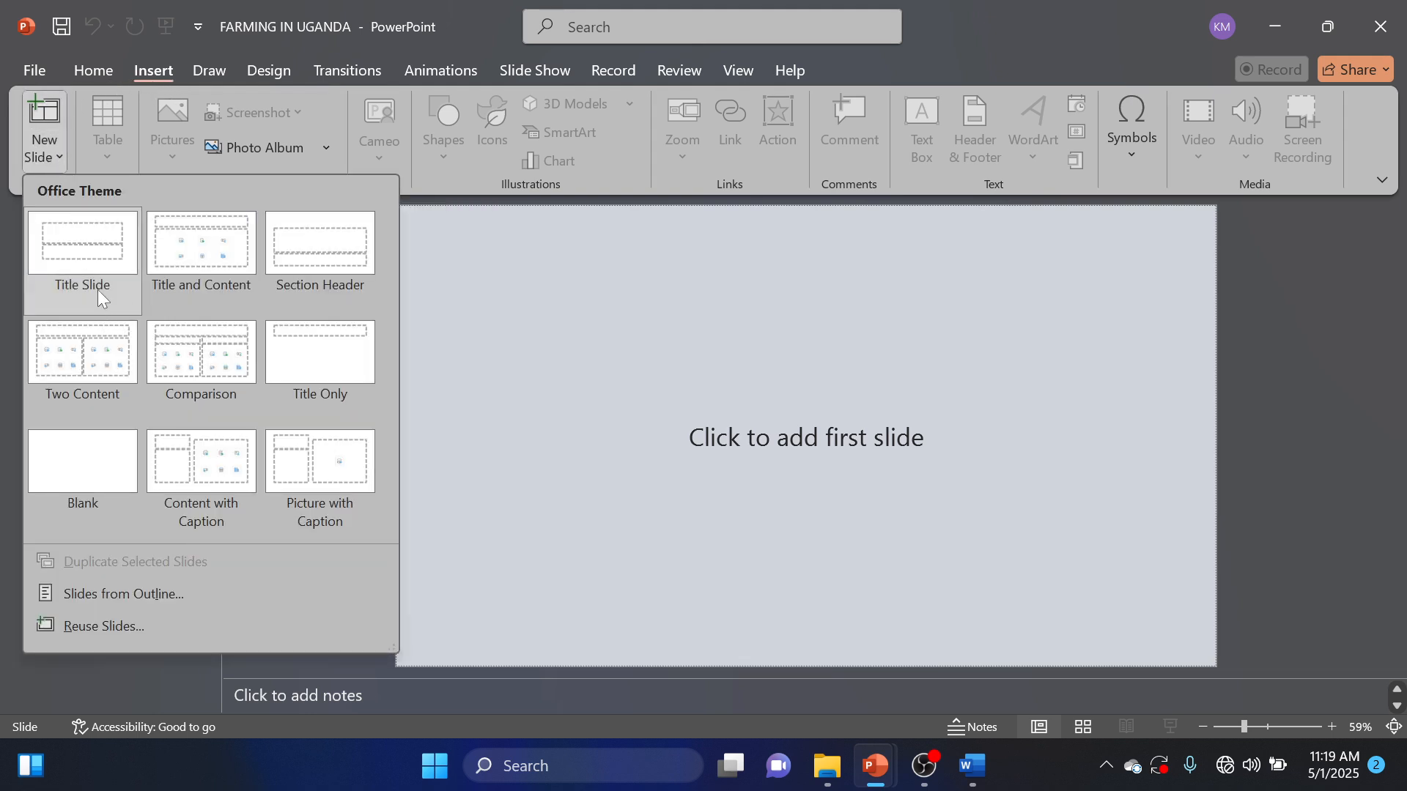
pyautogui.click(98, 288)
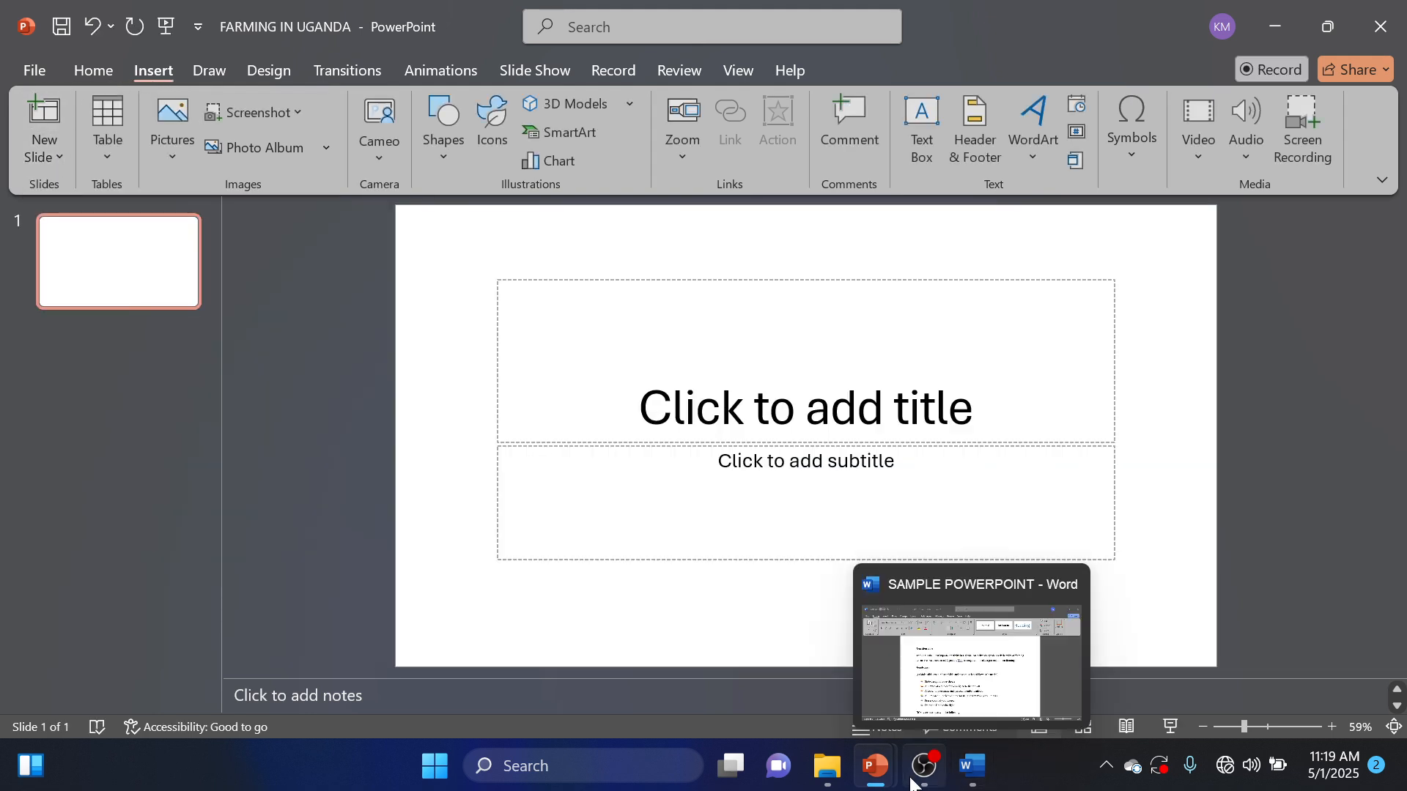
# Copy the FARMING IN UGANDA title from BLUEPRINT and paste it into the new slide's title
pyautogui.moveTo(921, 782)
pyautogui.moveTo(875, 769)
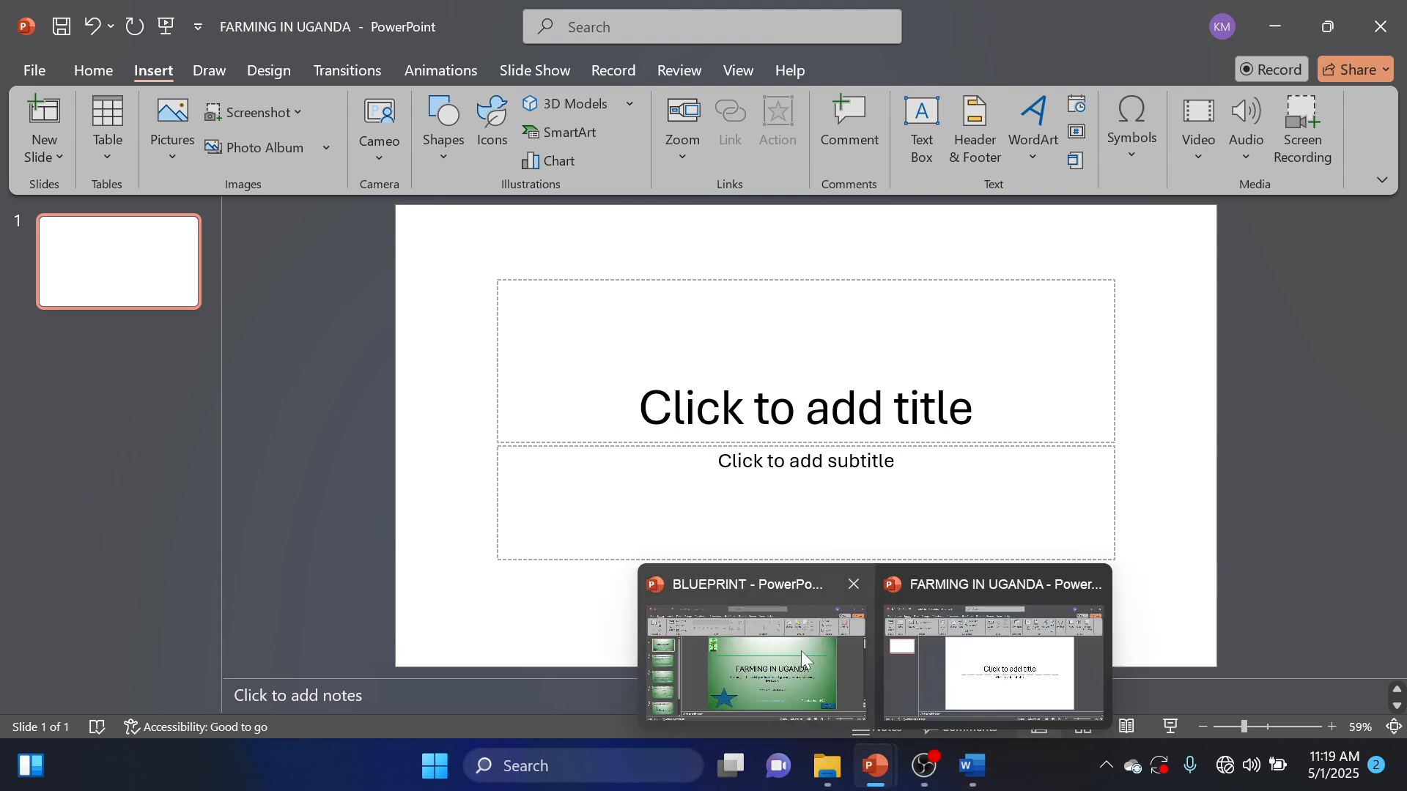
pyautogui.click(833, 641)
pyautogui.click(696, 406)
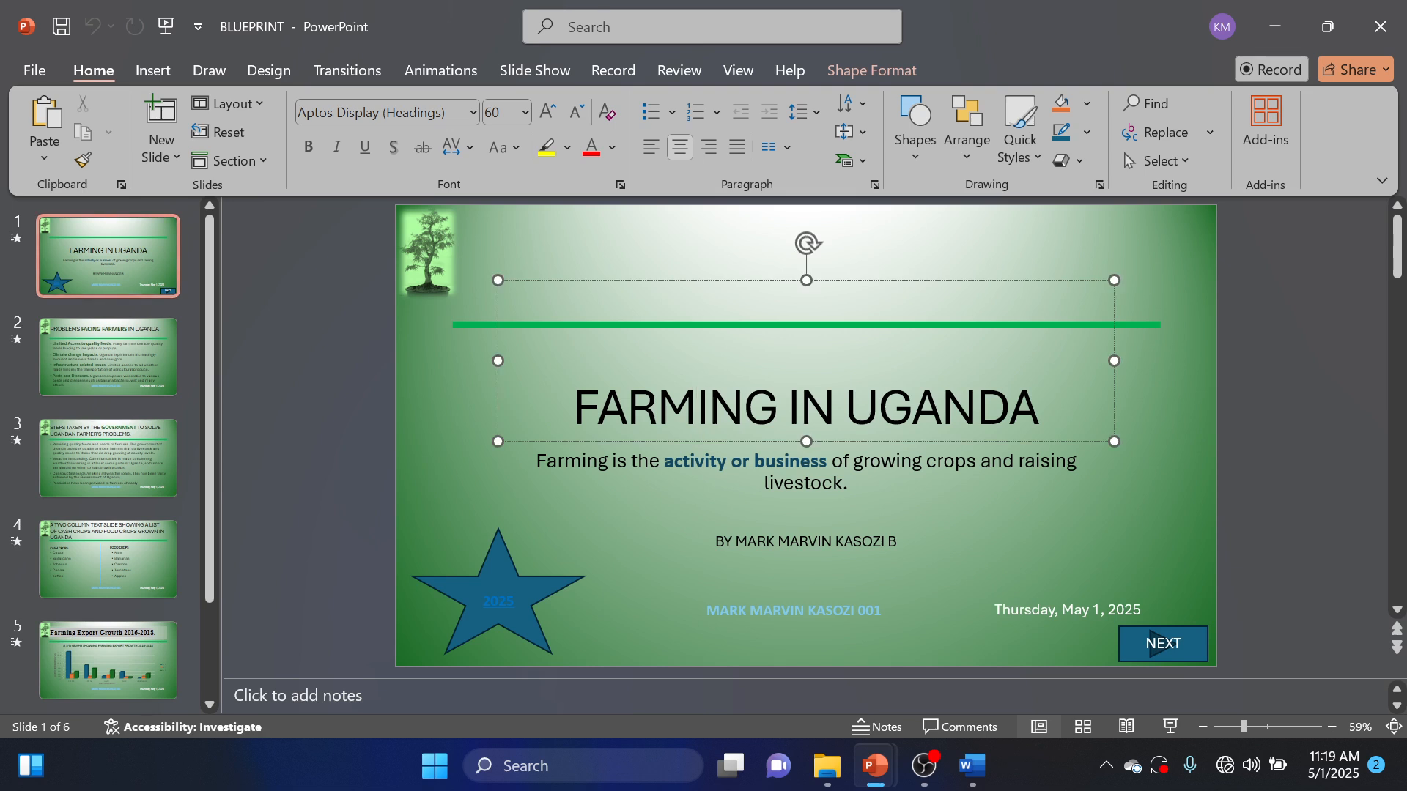
pyautogui.moveTo(696, 407); pyautogui.dragTo(962, 417)
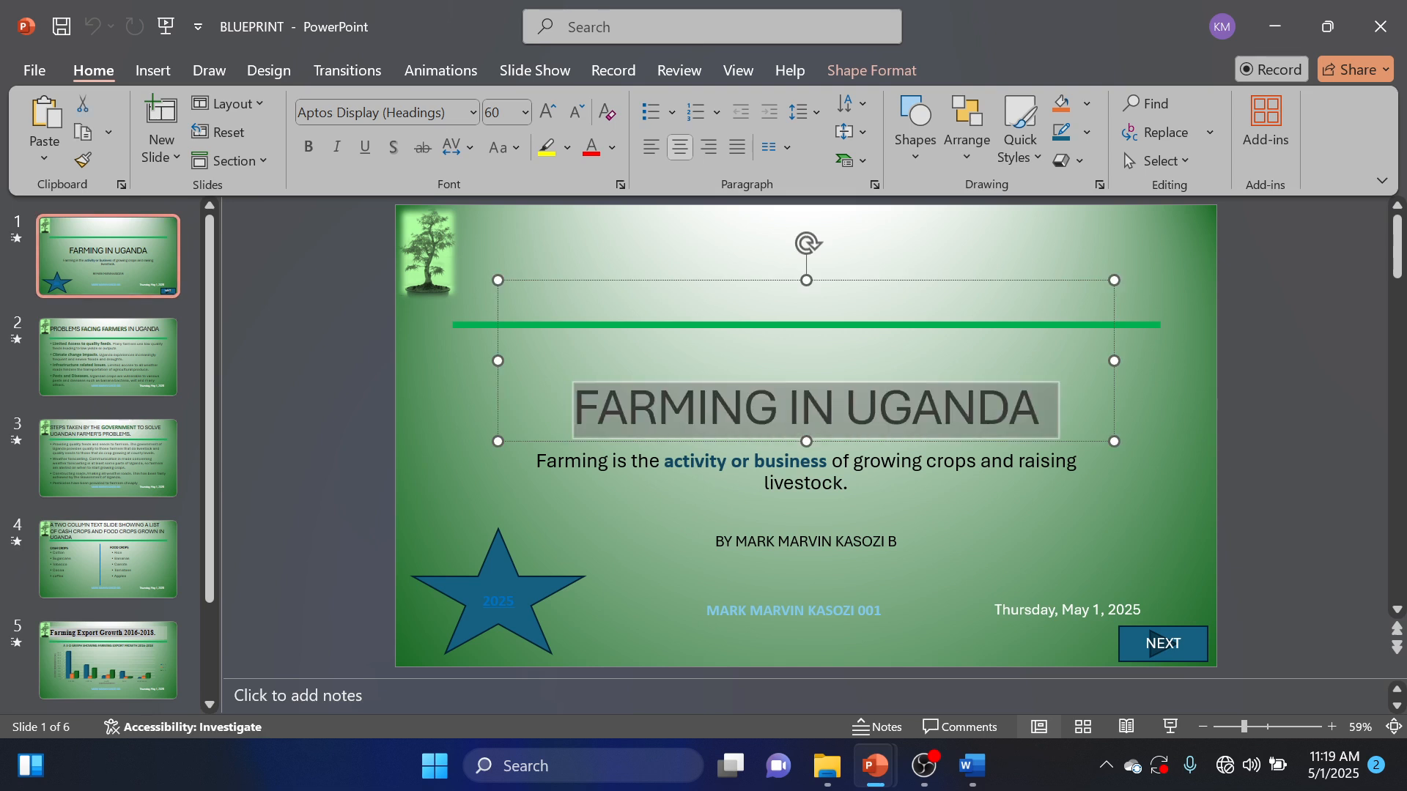
pyautogui.hotkey('ctrl', 'c')
pyautogui.click(1270, 22)
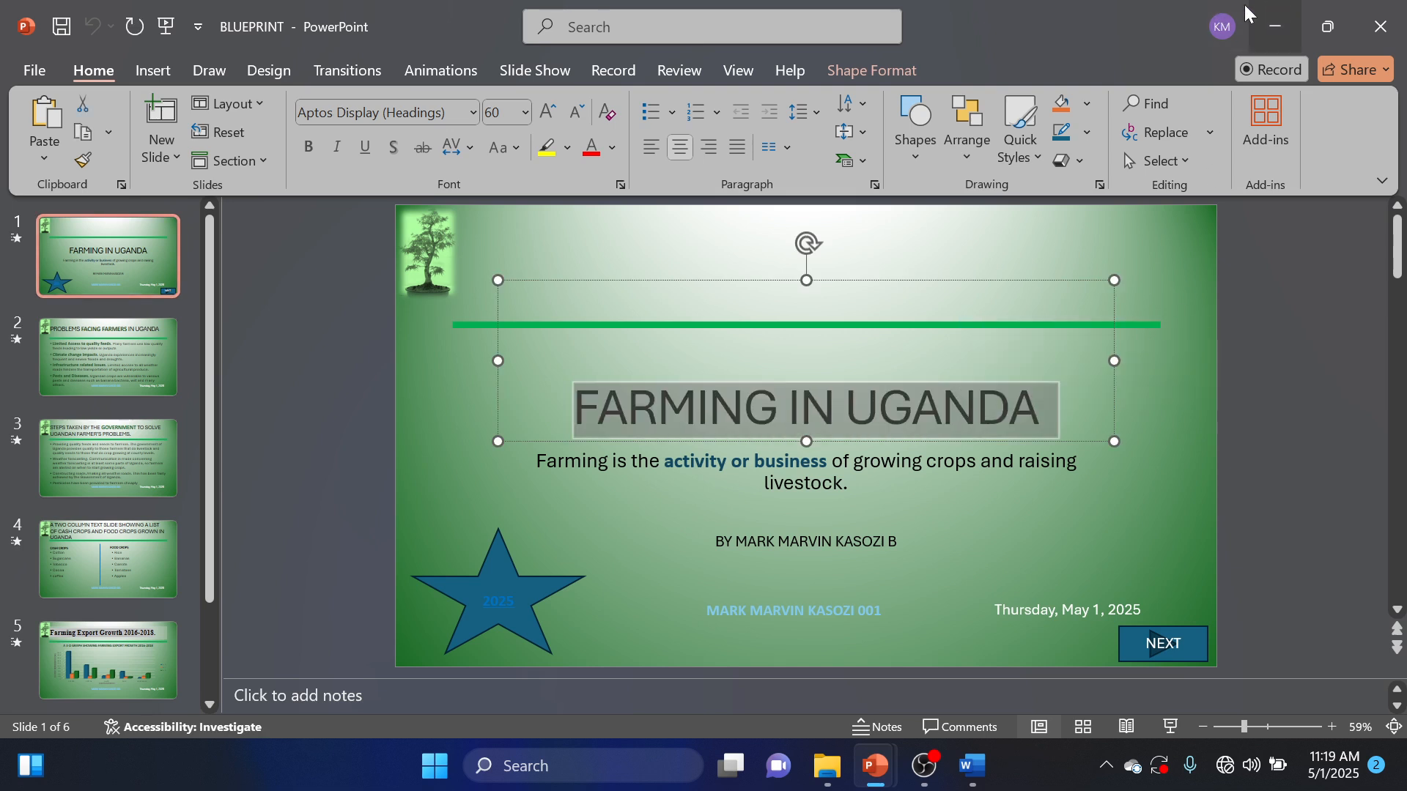
pyautogui.click(806, 407)
pyautogui.hotkey('ctrl', 'v')
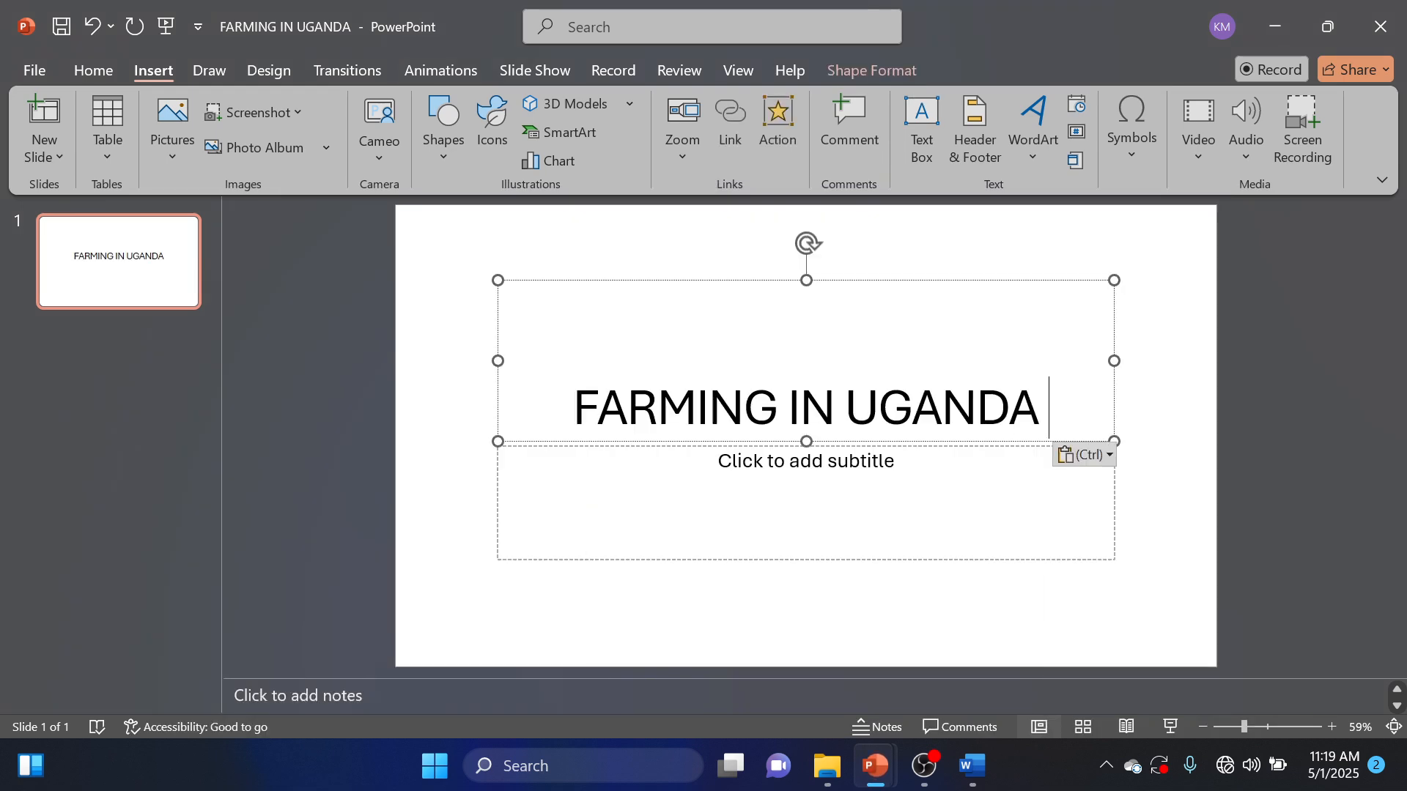
# Fill the subtitle with 'By' followed by the author's full name
pyautogui.click(806, 461)
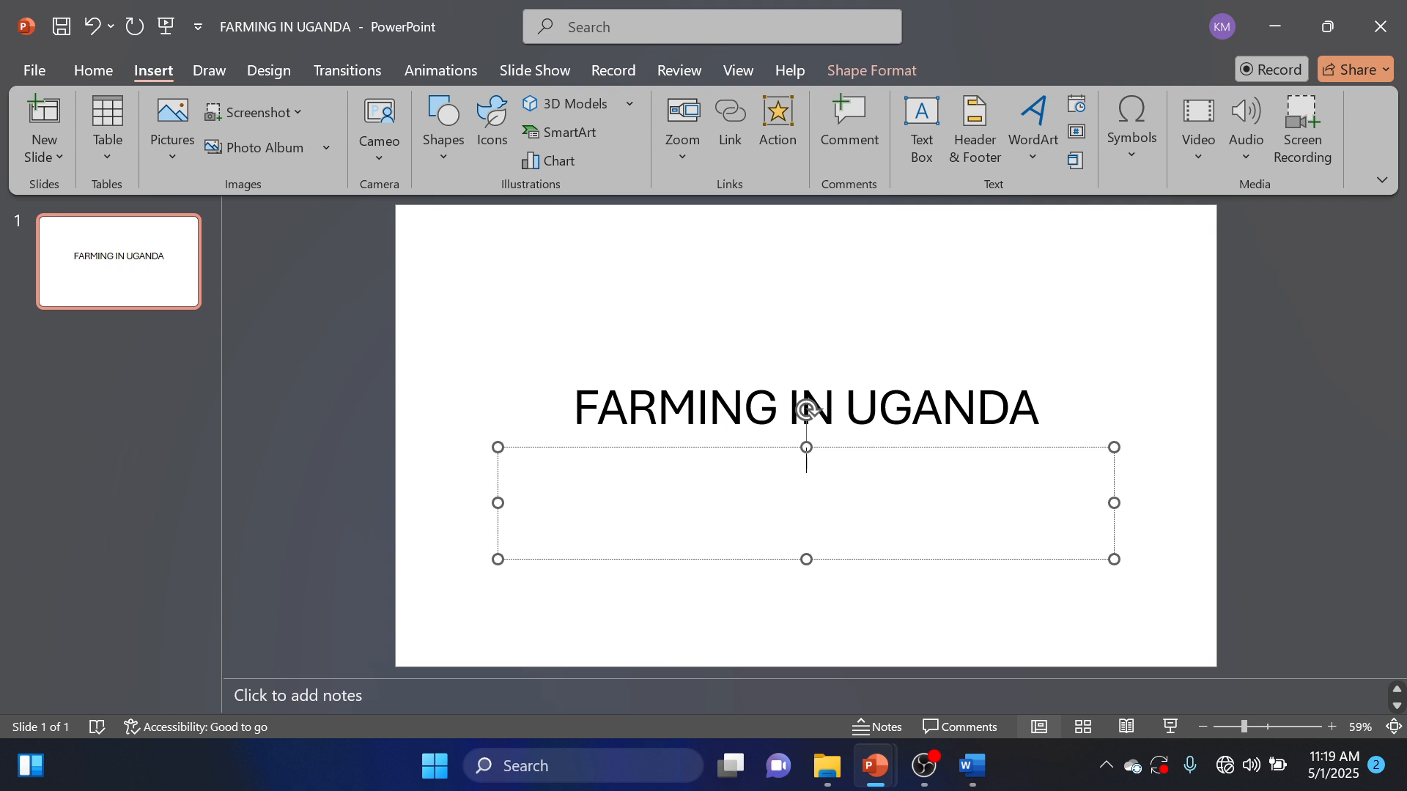
pyautogui.write('By Mark Marvin Ka')
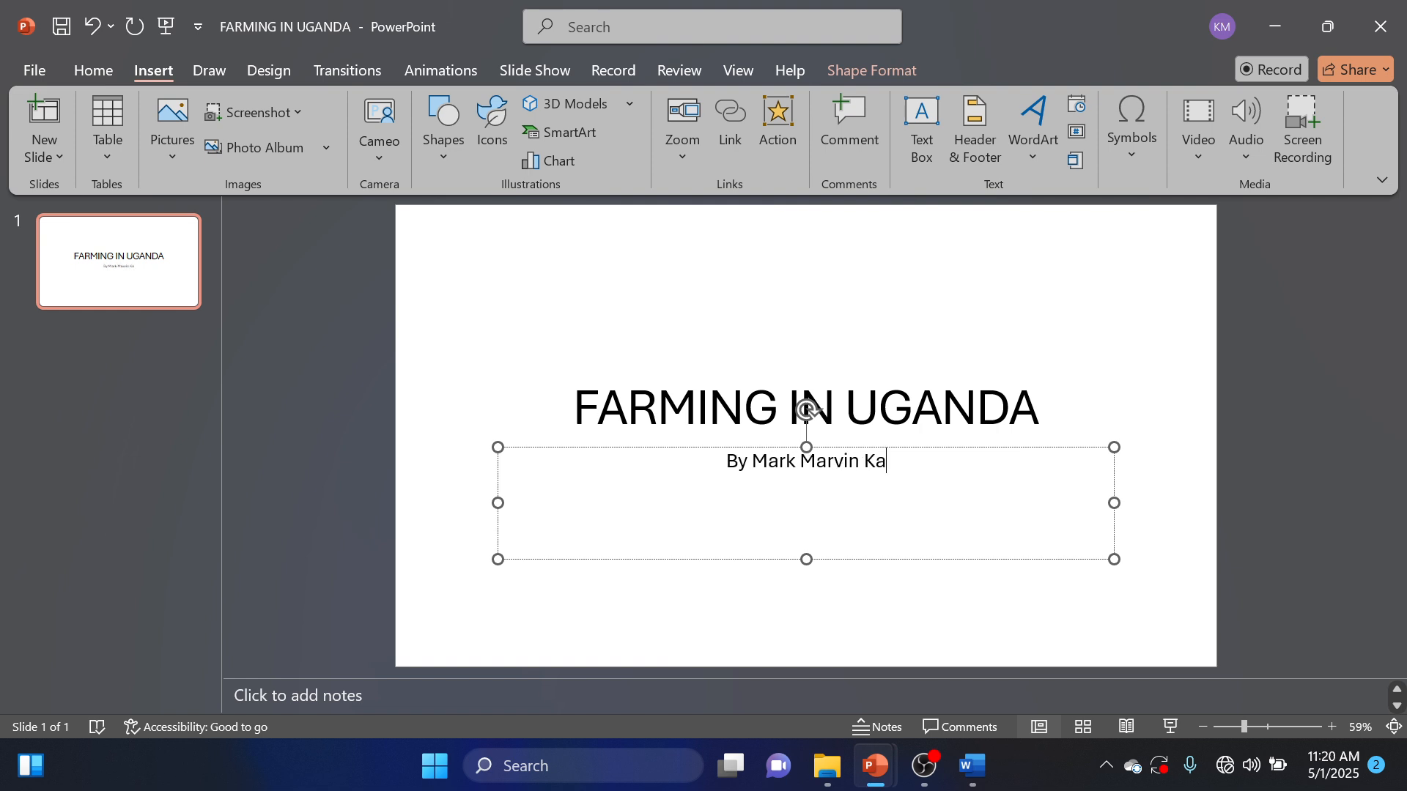
pyautogui.write('sozi B')
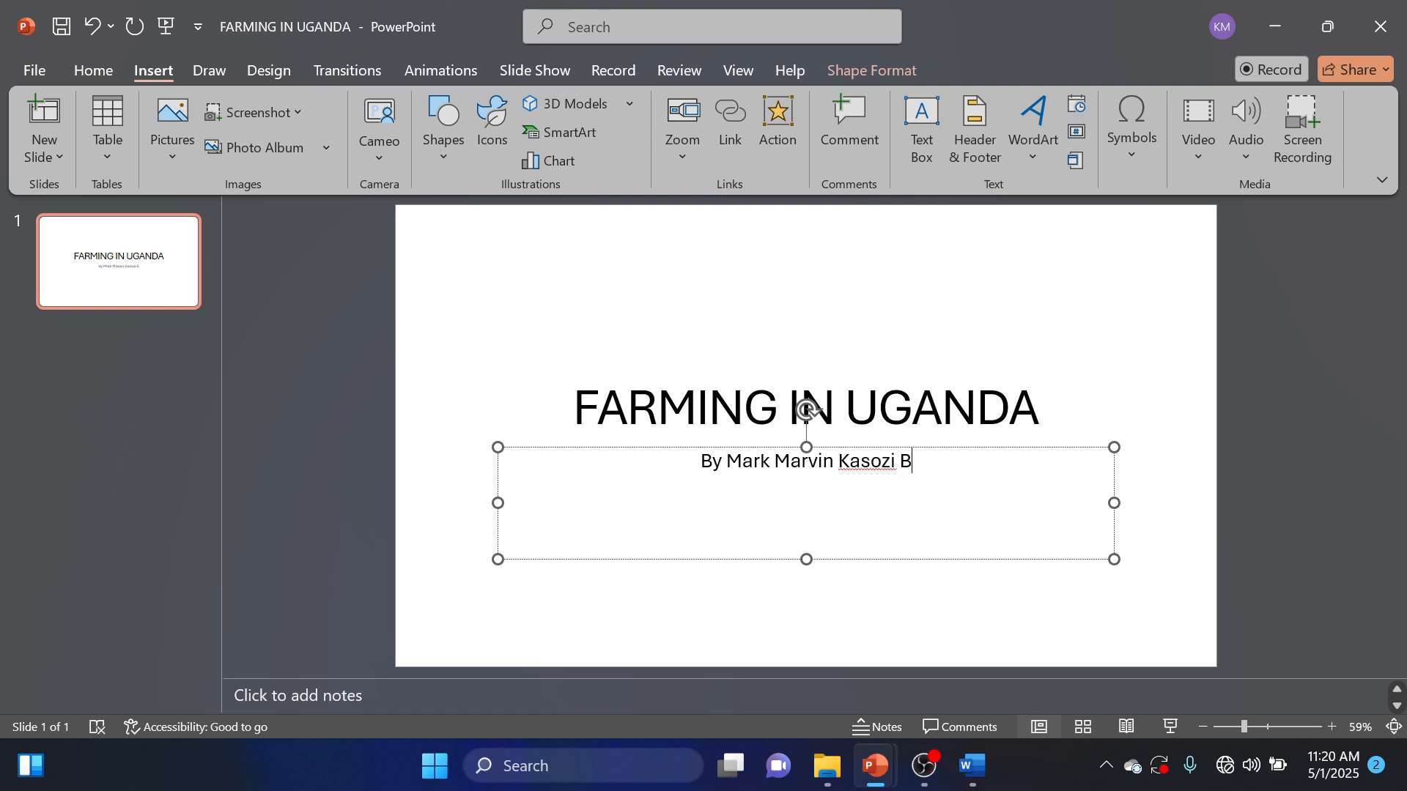
pyautogui.click(189, 302)
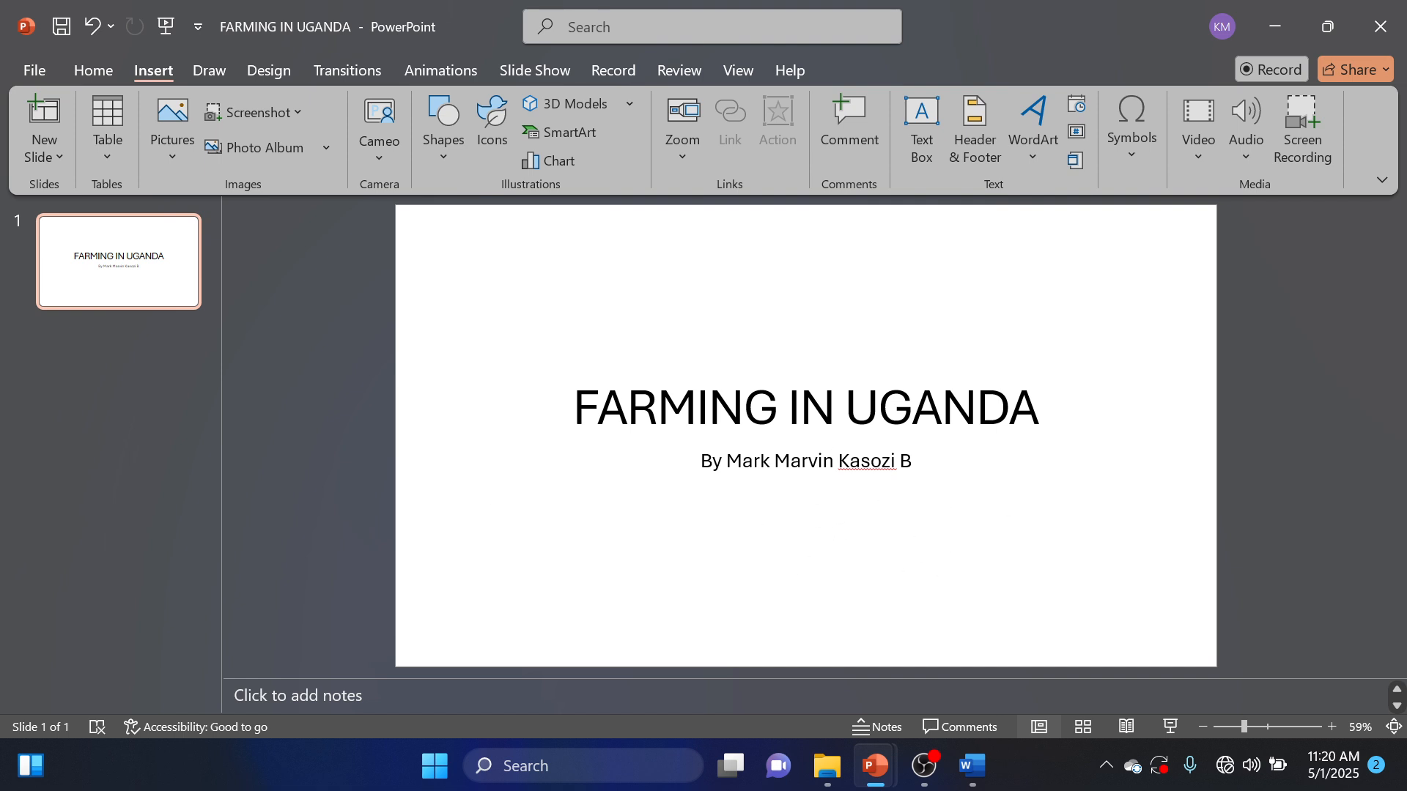
pyautogui.click(973, 765)
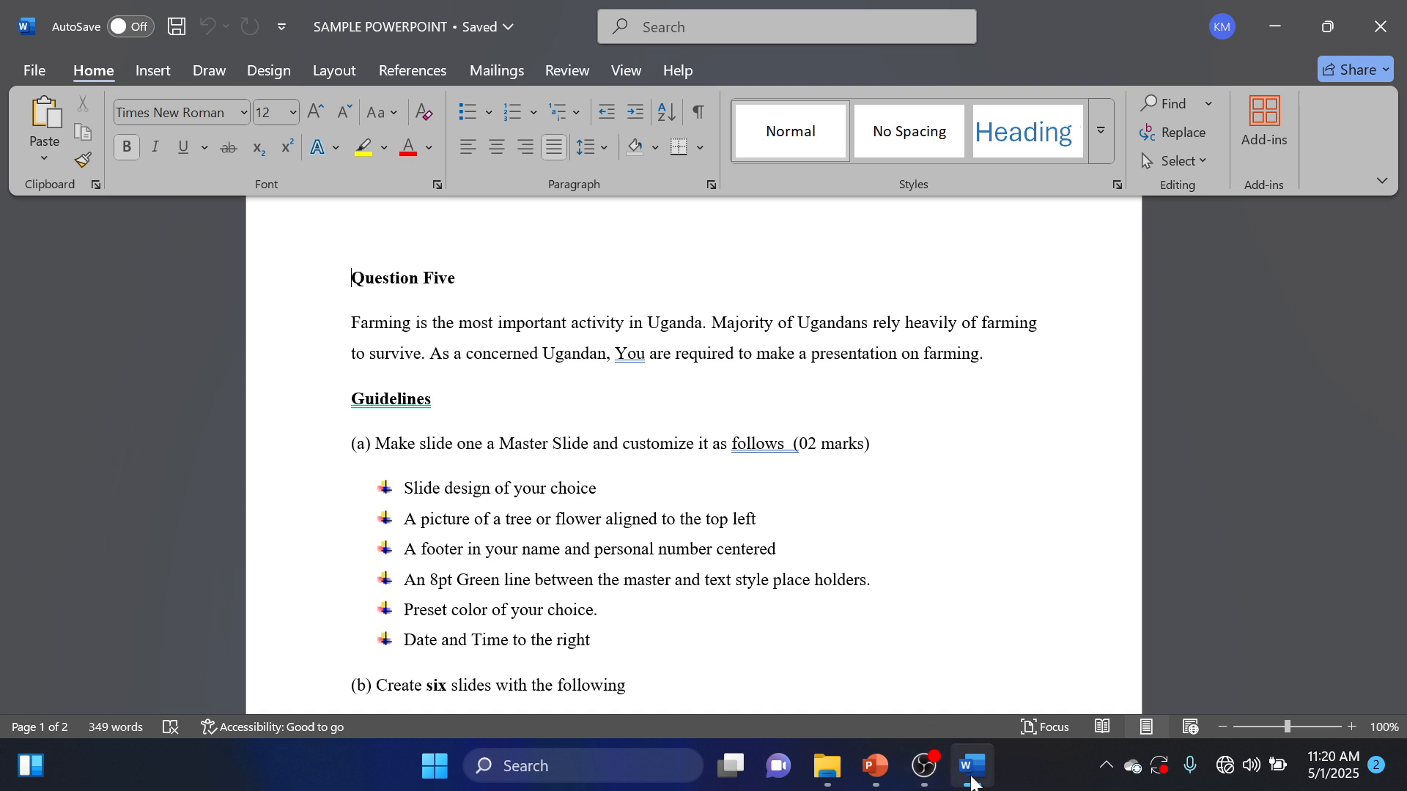
pyautogui.moveTo(965, 771)
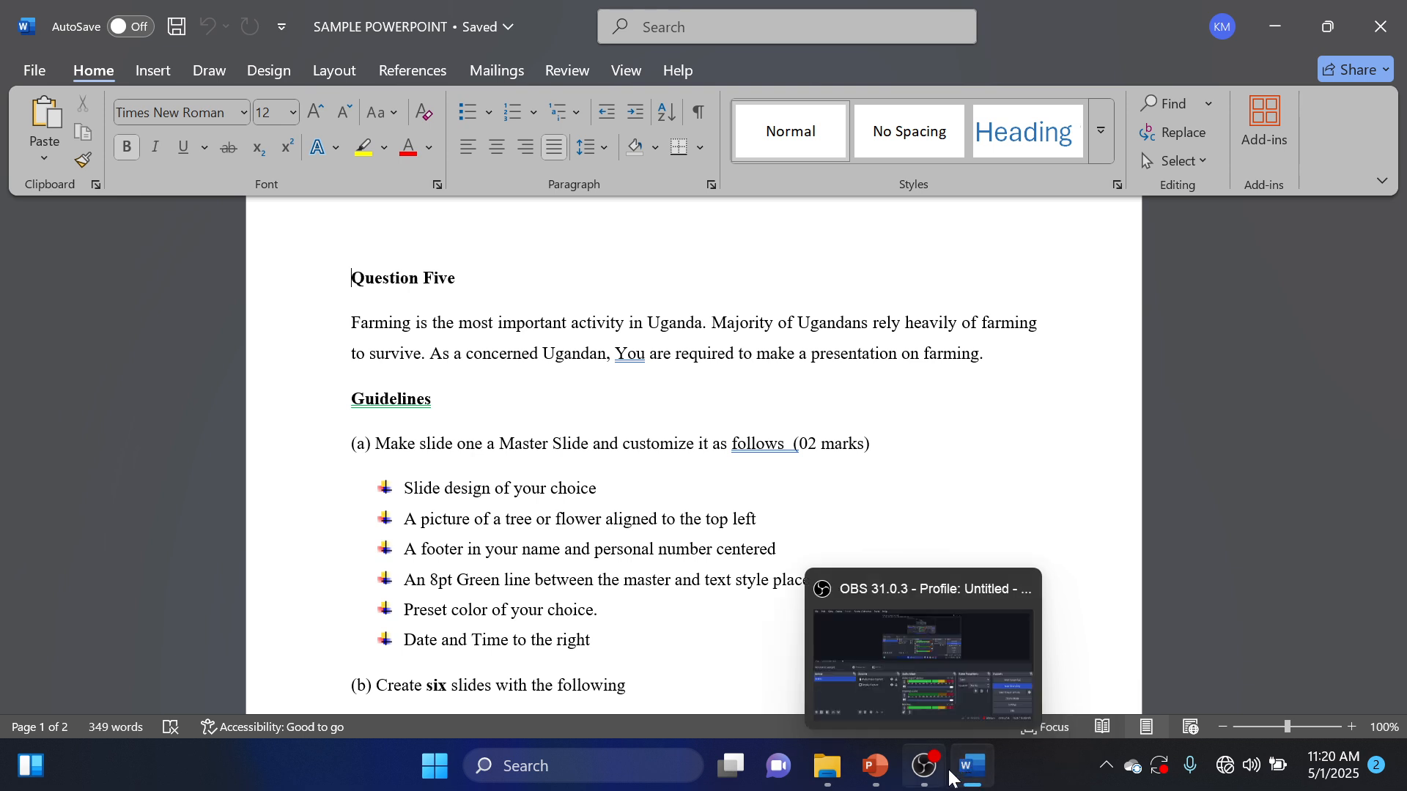
pyautogui.moveTo(876, 766)
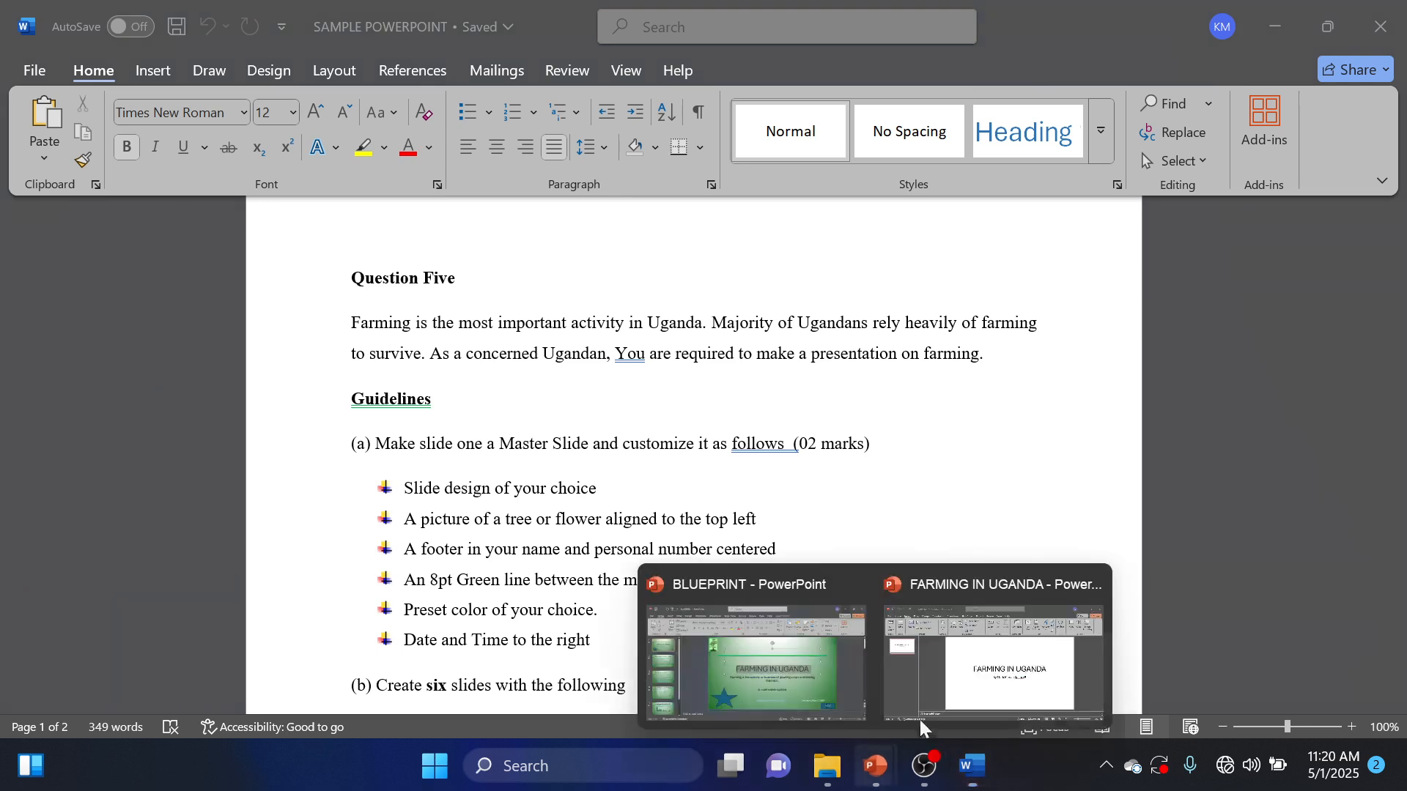
pyautogui.click(920, 719)
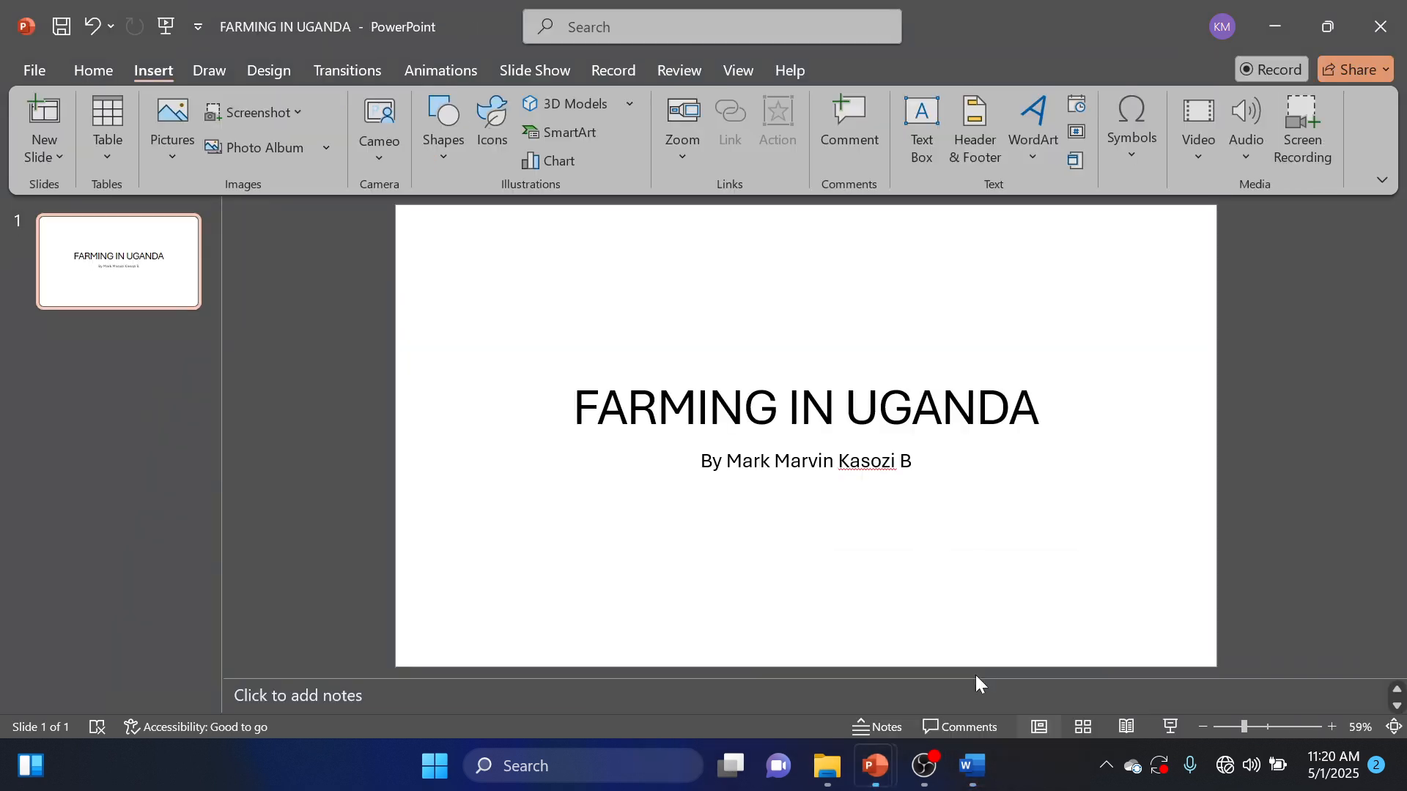
pyautogui.click(738, 70)
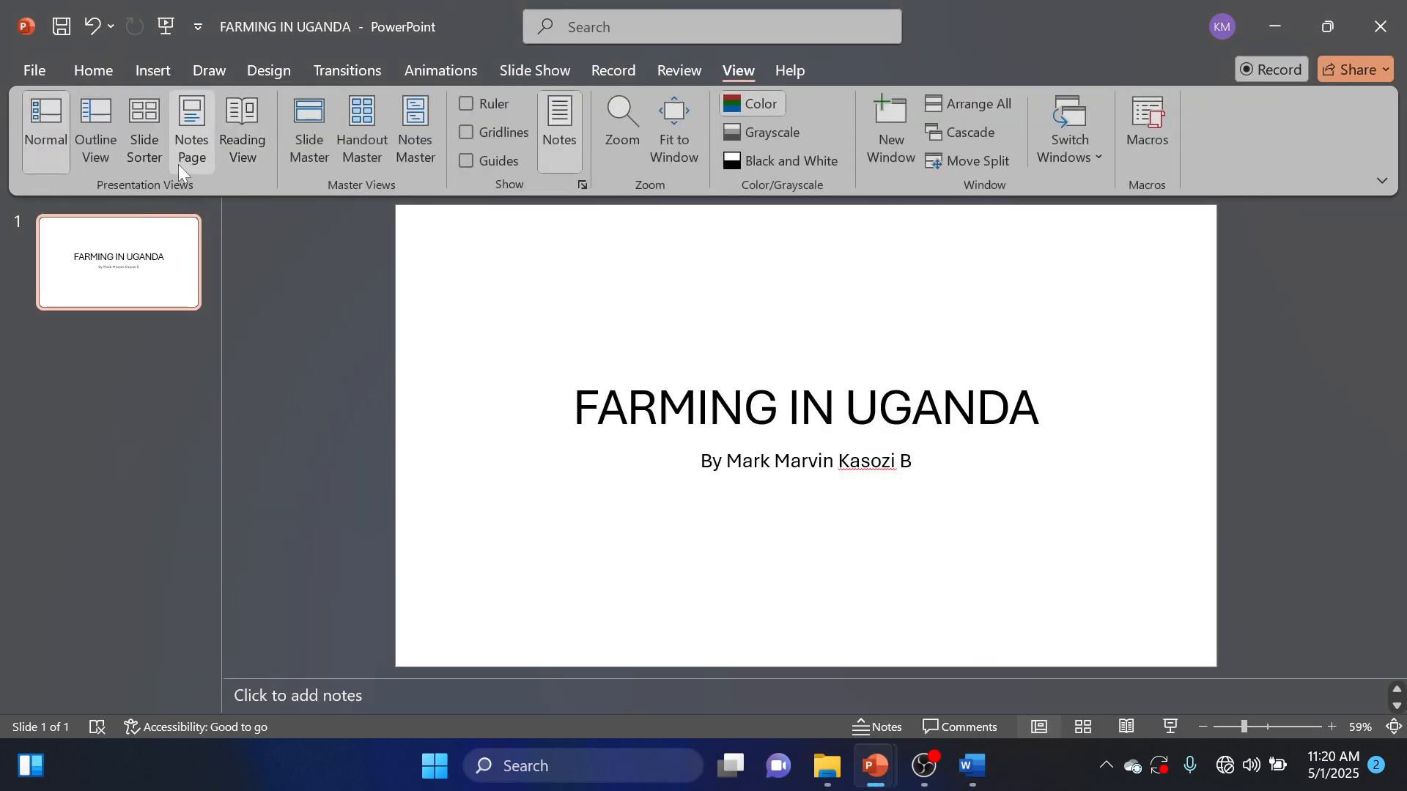
# Switch the presentation to Slide Master view, then consult the Word instructions
pyautogui.click(310, 143)
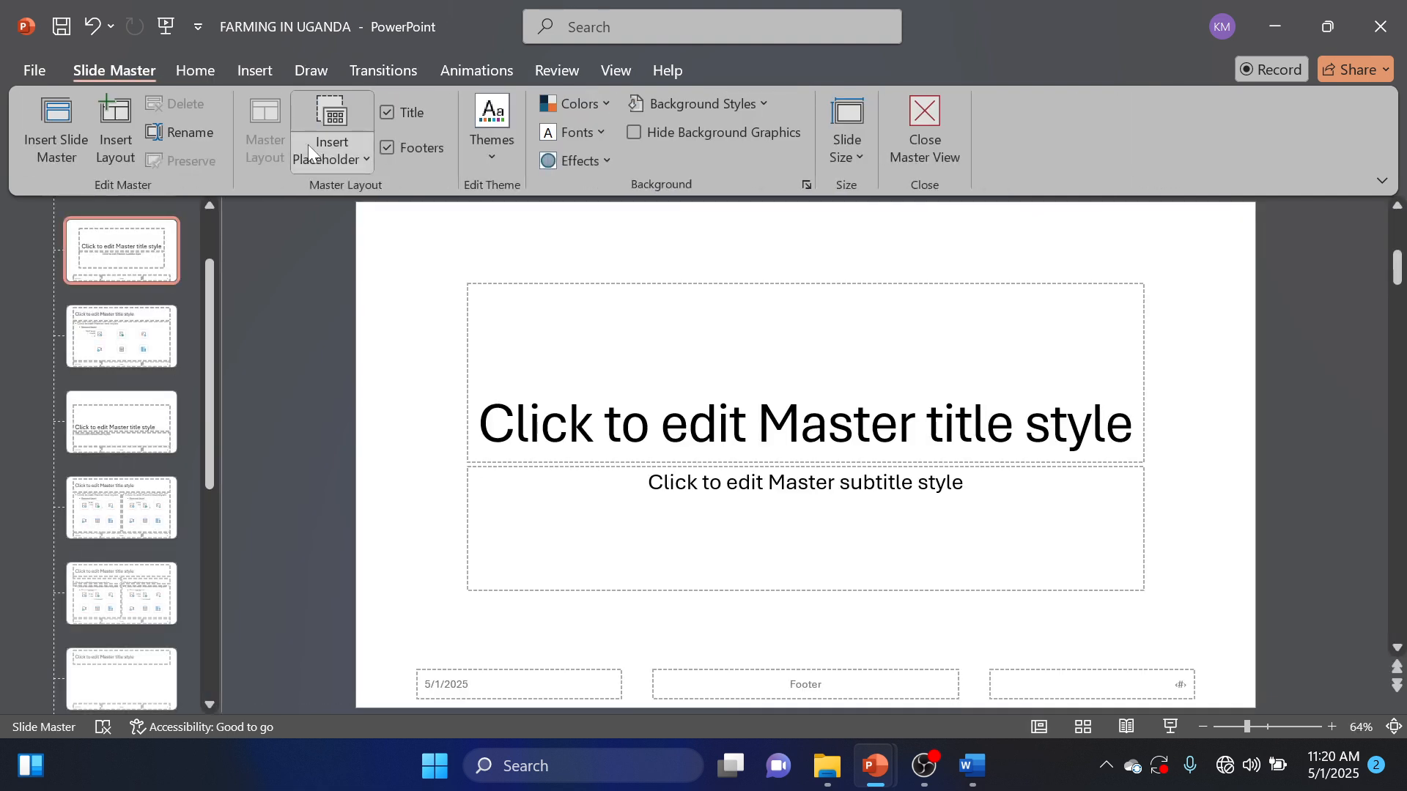
pyautogui.moveTo(879, 771)
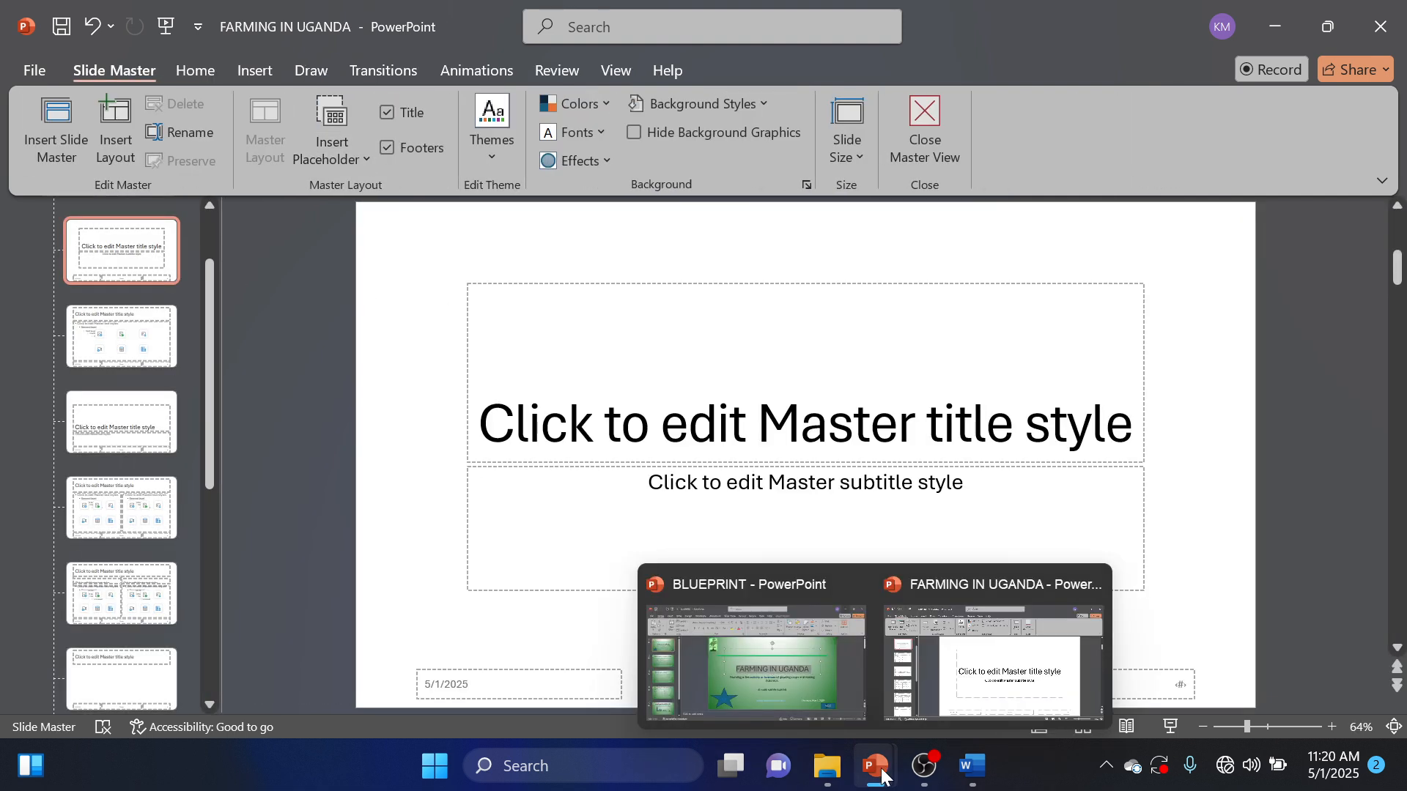
pyautogui.click(970, 771)
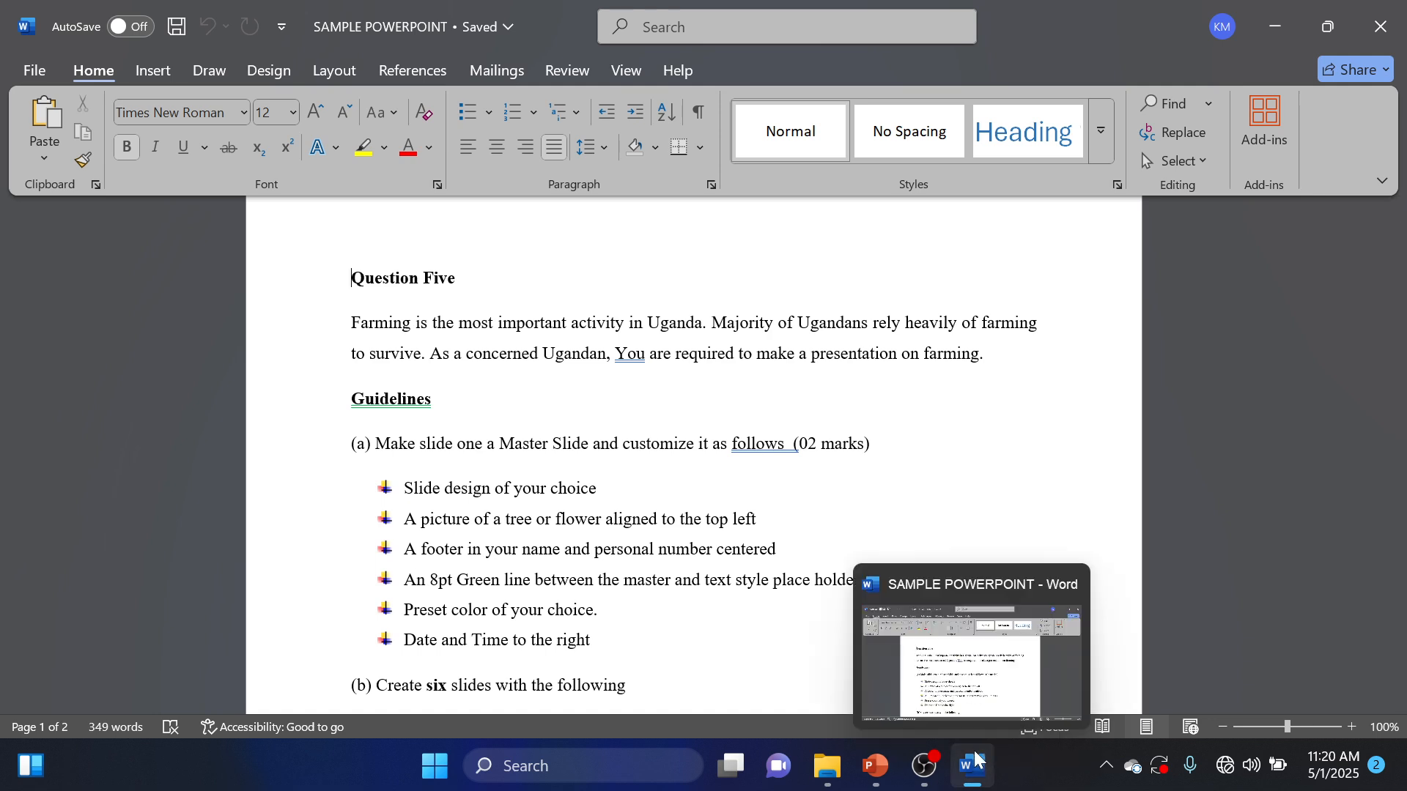
# Return to FARMING IN UGANDA and select master slide 1 at the top of the thumbnails
pyautogui.moveTo(877, 769)
pyautogui.moveTo(947, 718)
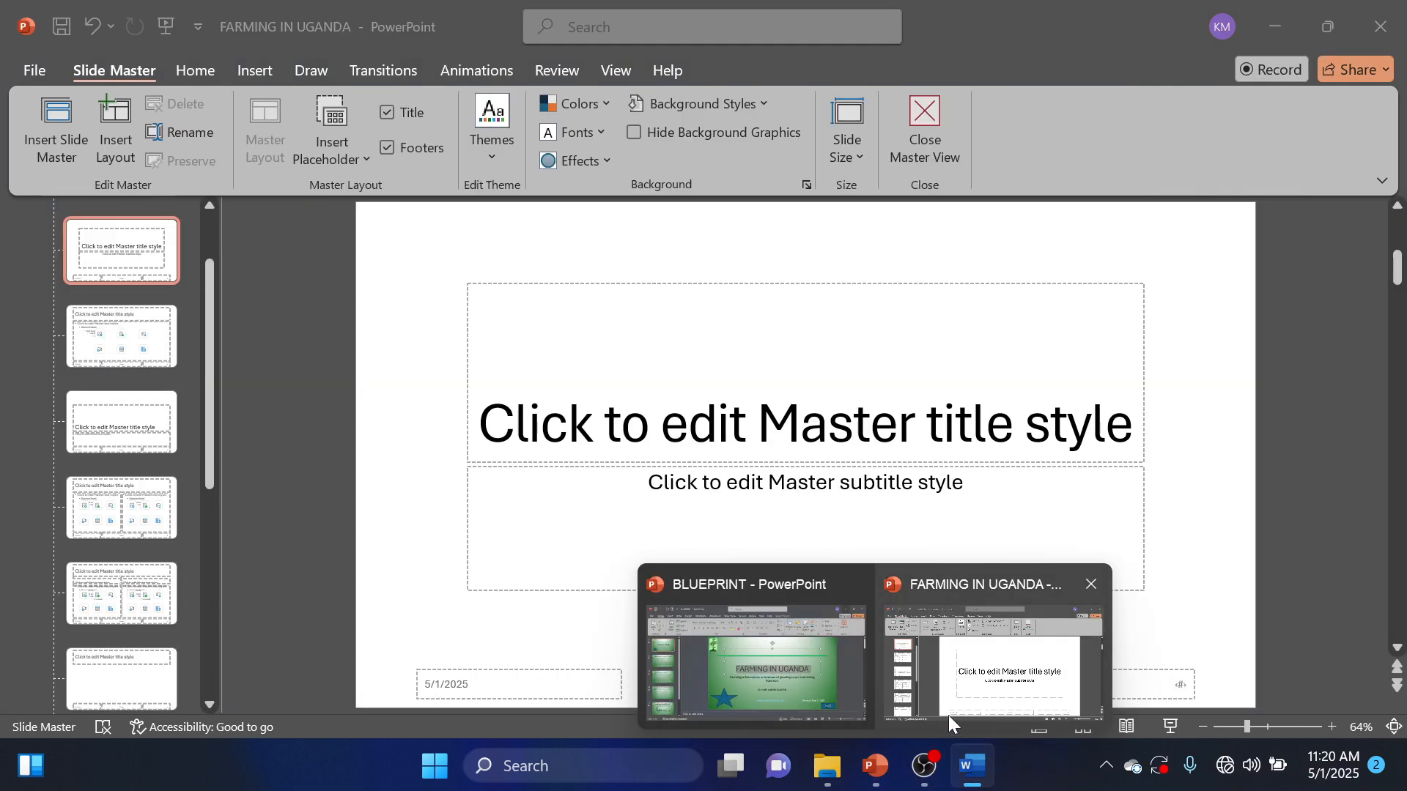
pyautogui.click(964, 692)
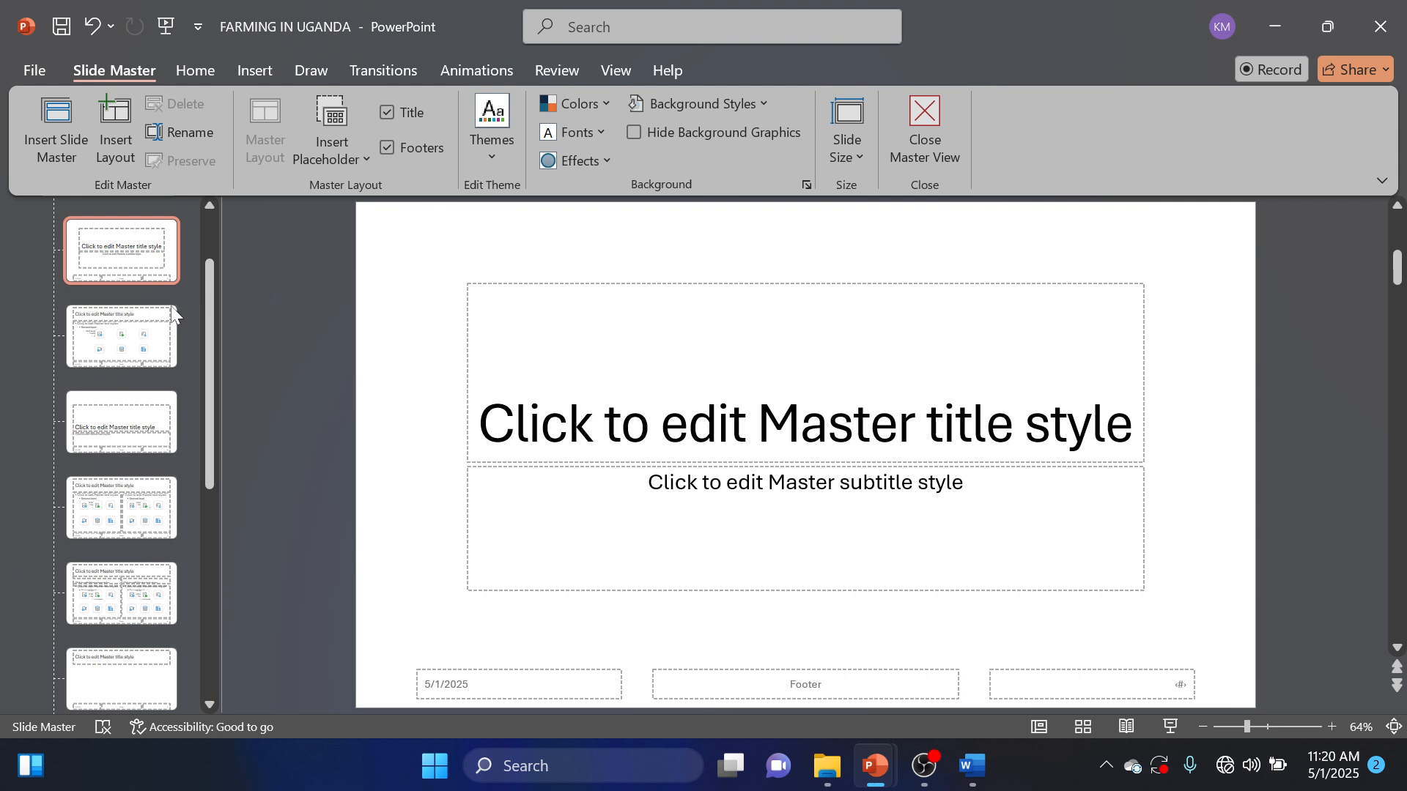
pyautogui.scroll(2, 168, 323)
pyautogui.click(55, 277)
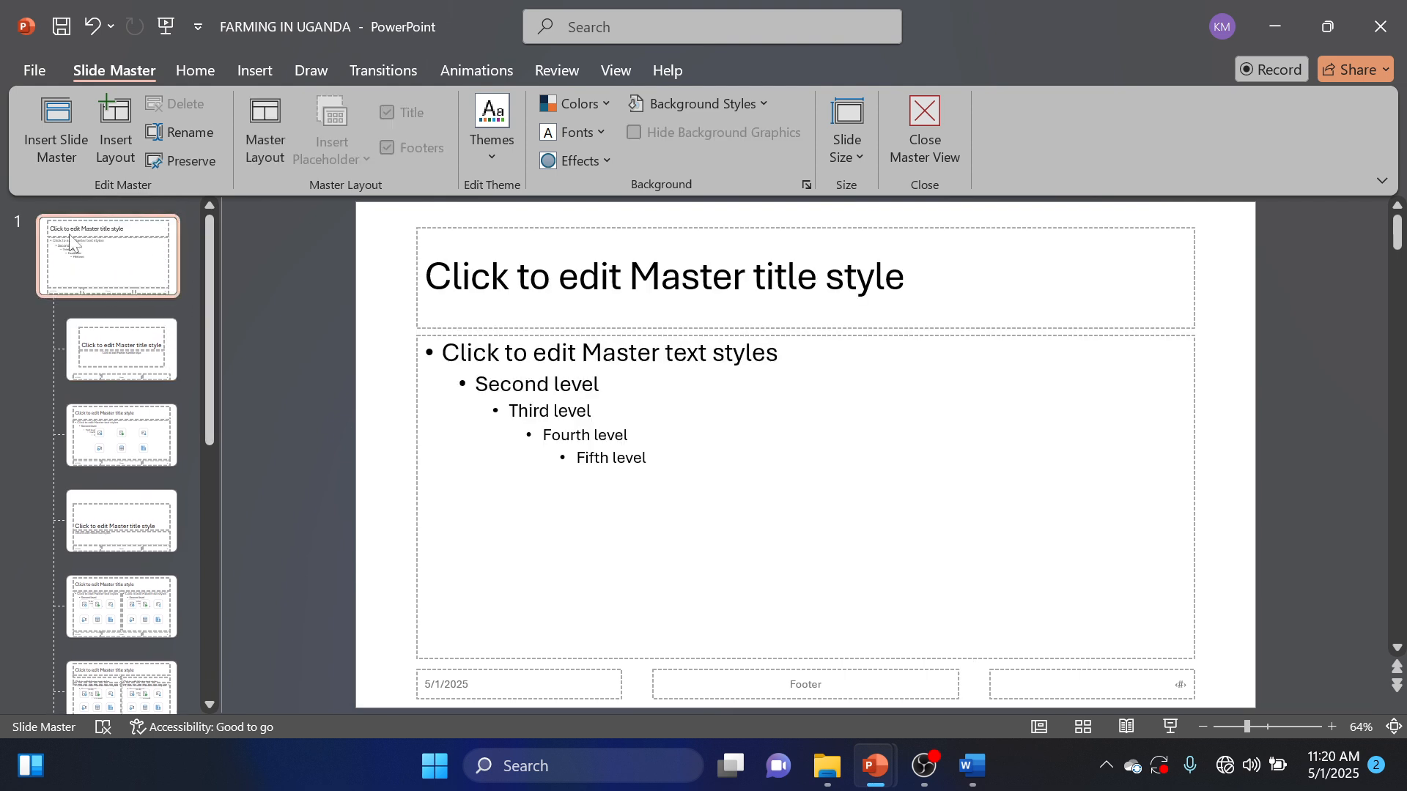
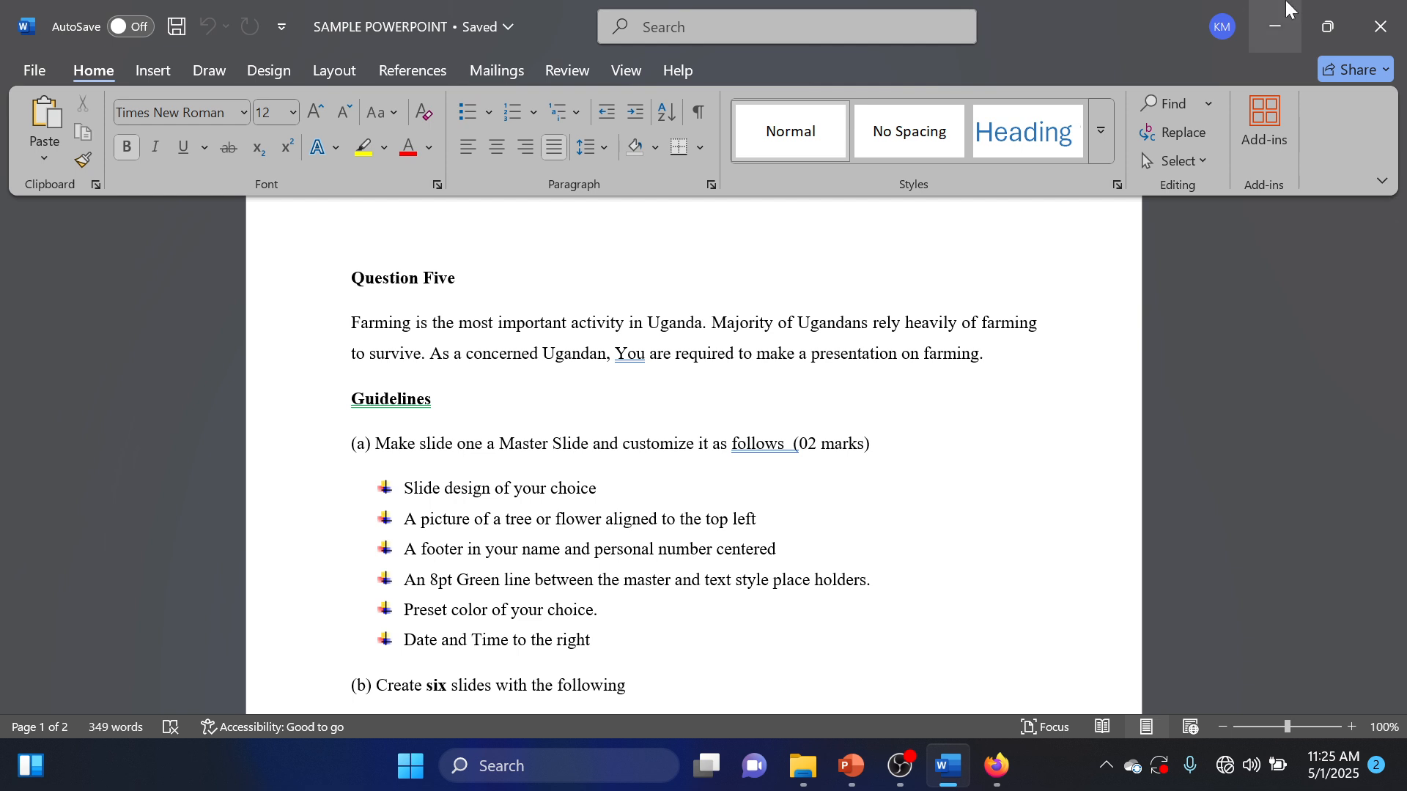
# Minimize the Word assignment to bring the FARMING IN UGANDA slide master into view
pyautogui.click(1274, 26)
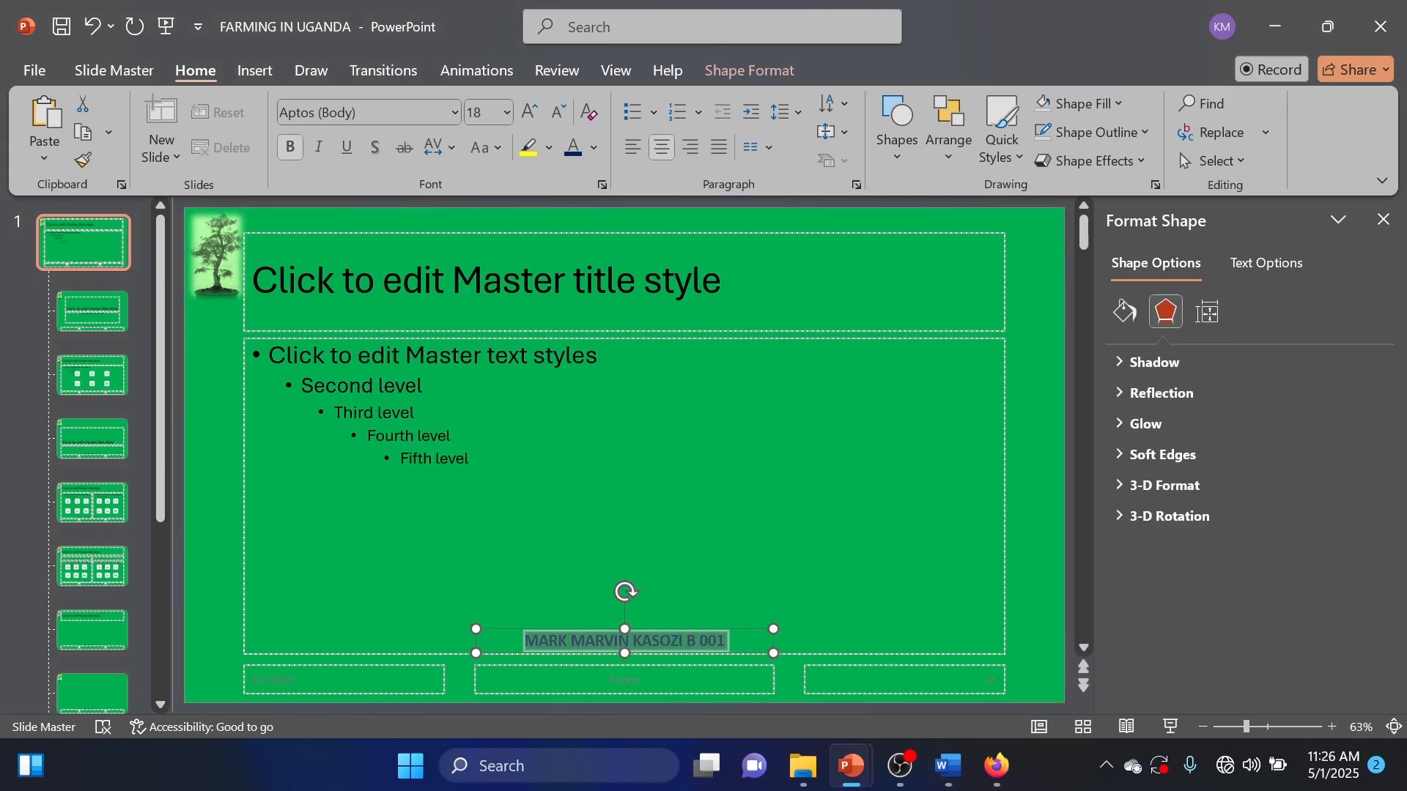
# Select the master text placeholder and pull its top edge down below the title placeholder
pyautogui.click(625, 352)
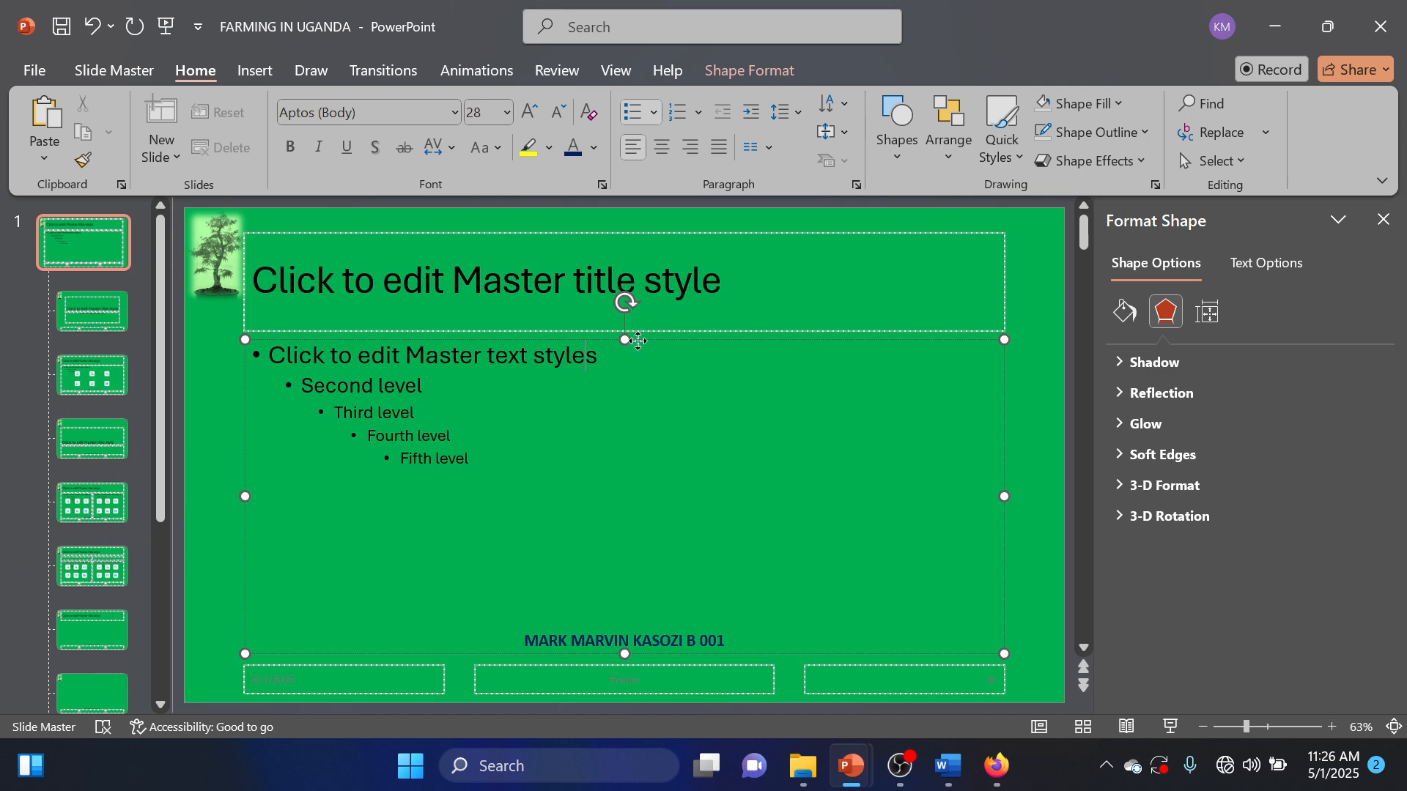
pyautogui.click(635, 340)
pyautogui.moveTo(626, 340)
pyautogui.mouseDown()
pyautogui.moveTo(615, 364)
pyautogui.moveTo(624, 356)
pyautogui.mouseUp()
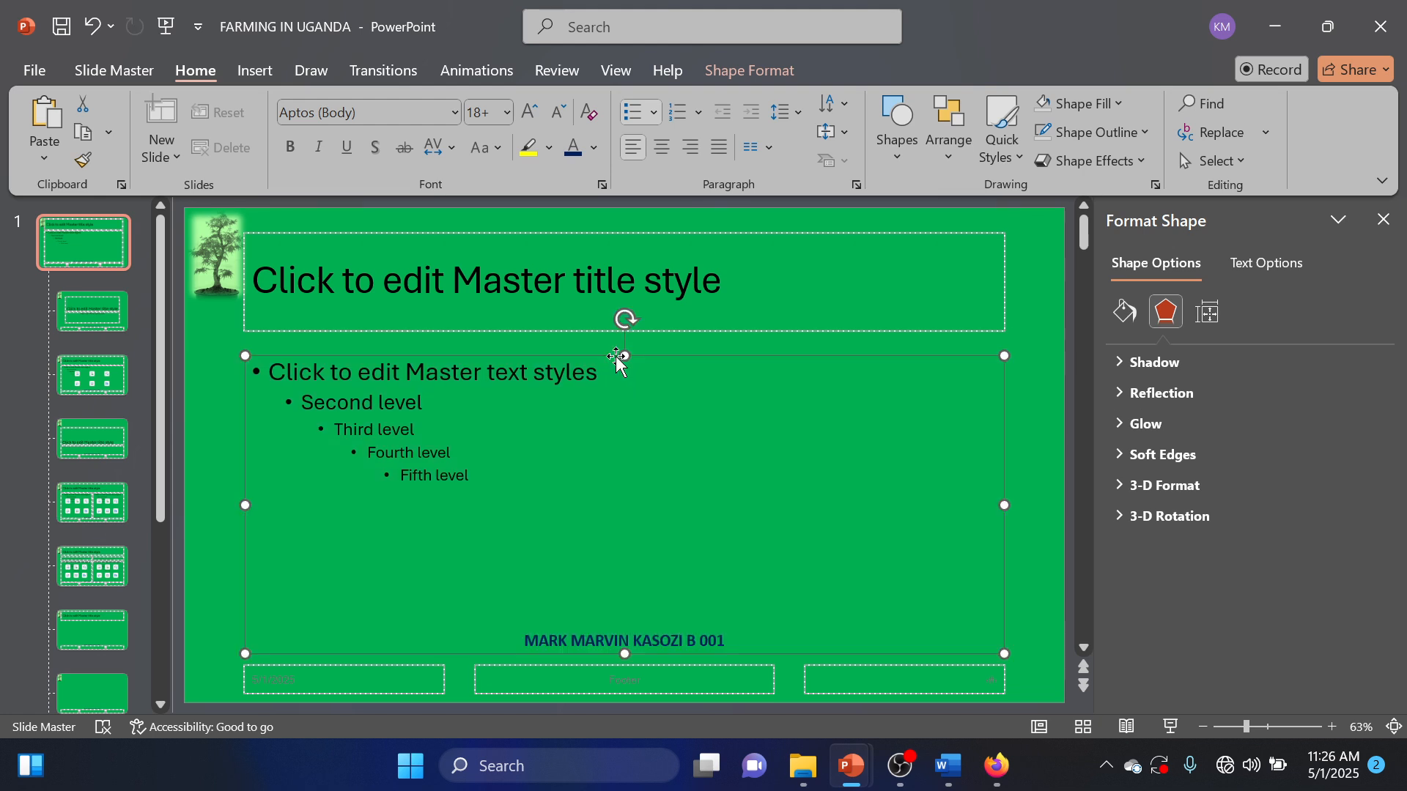
pyautogui.click(662, 331)
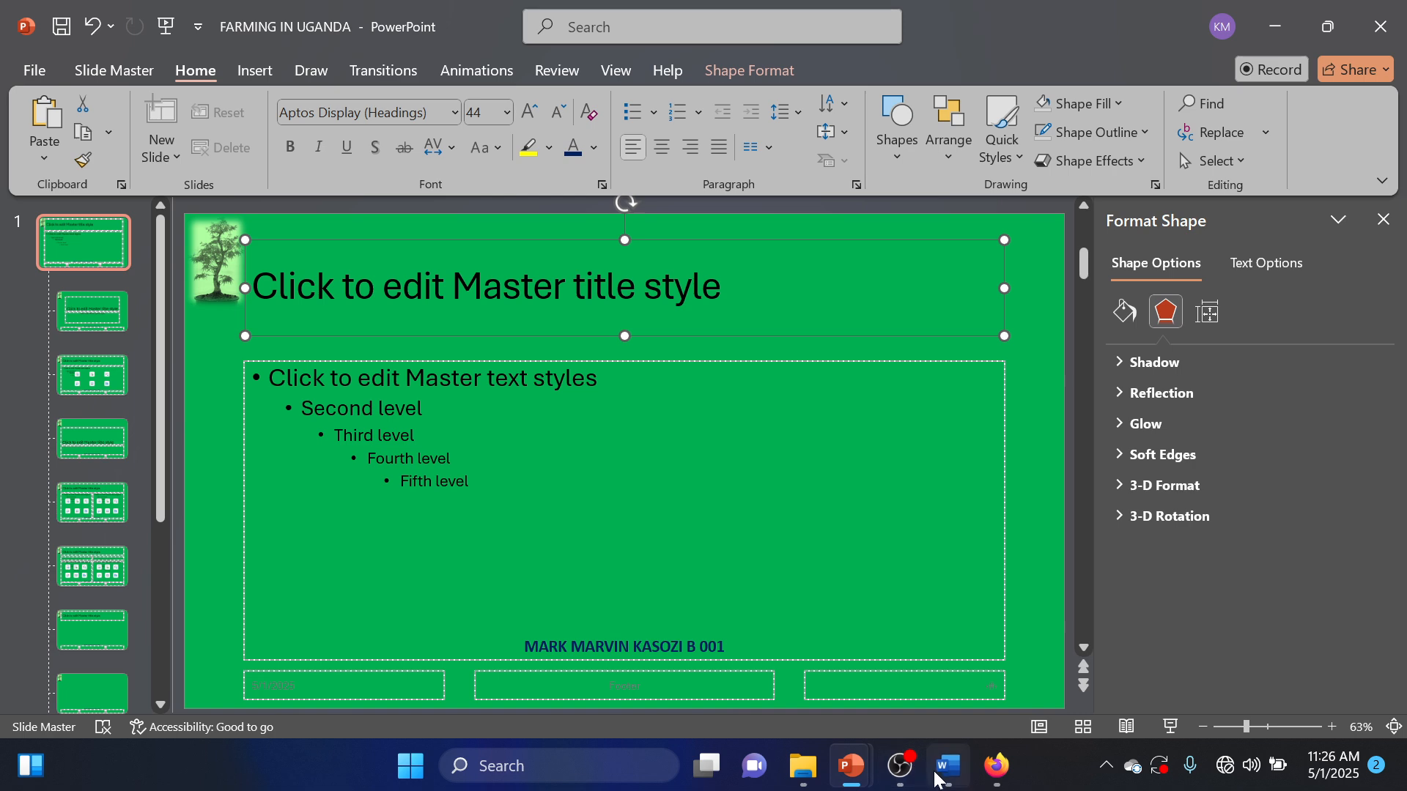
# Check the Word brief, nudge the placeholder slightly, and deselect it on the master
pyautogui.click(948, 766)
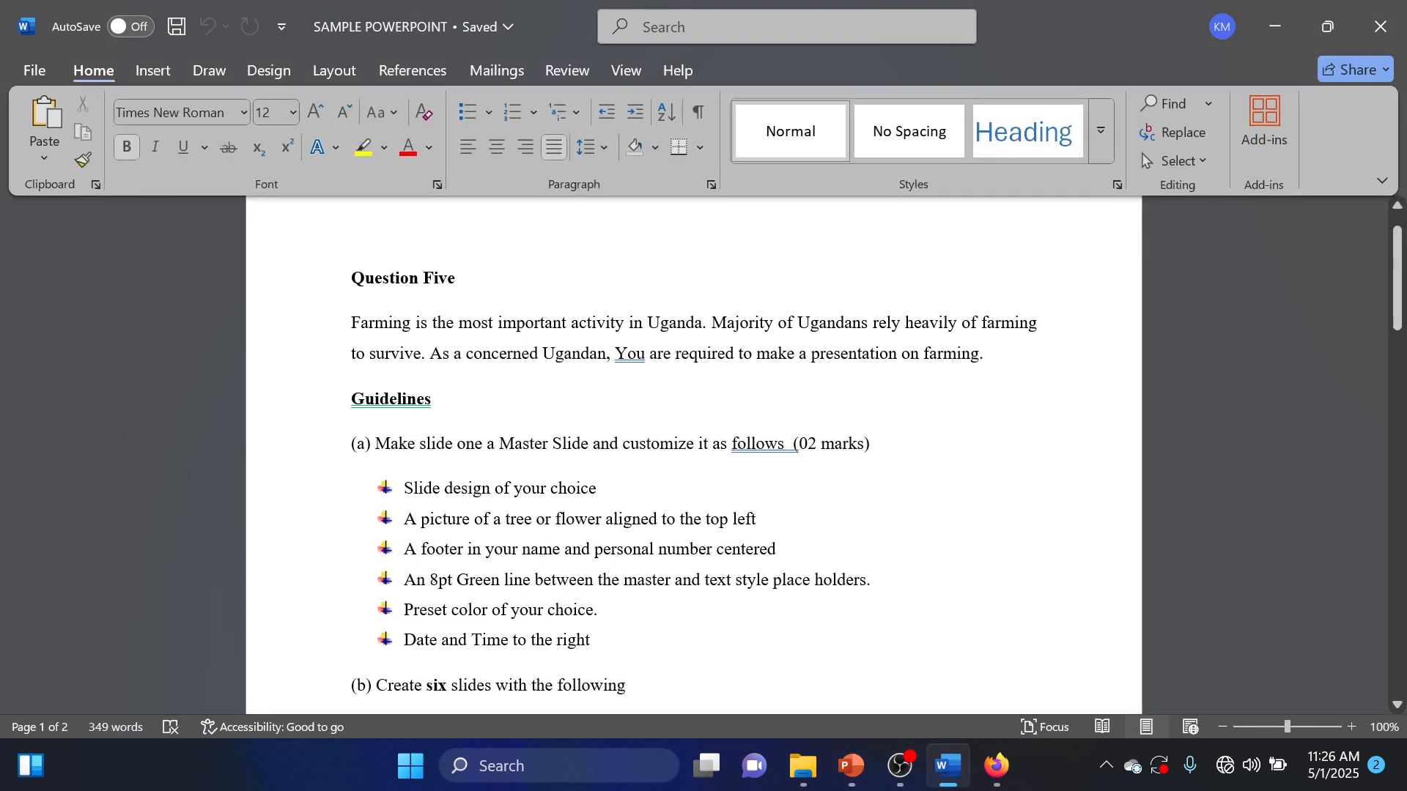
pyautogui.click(1278, 26)
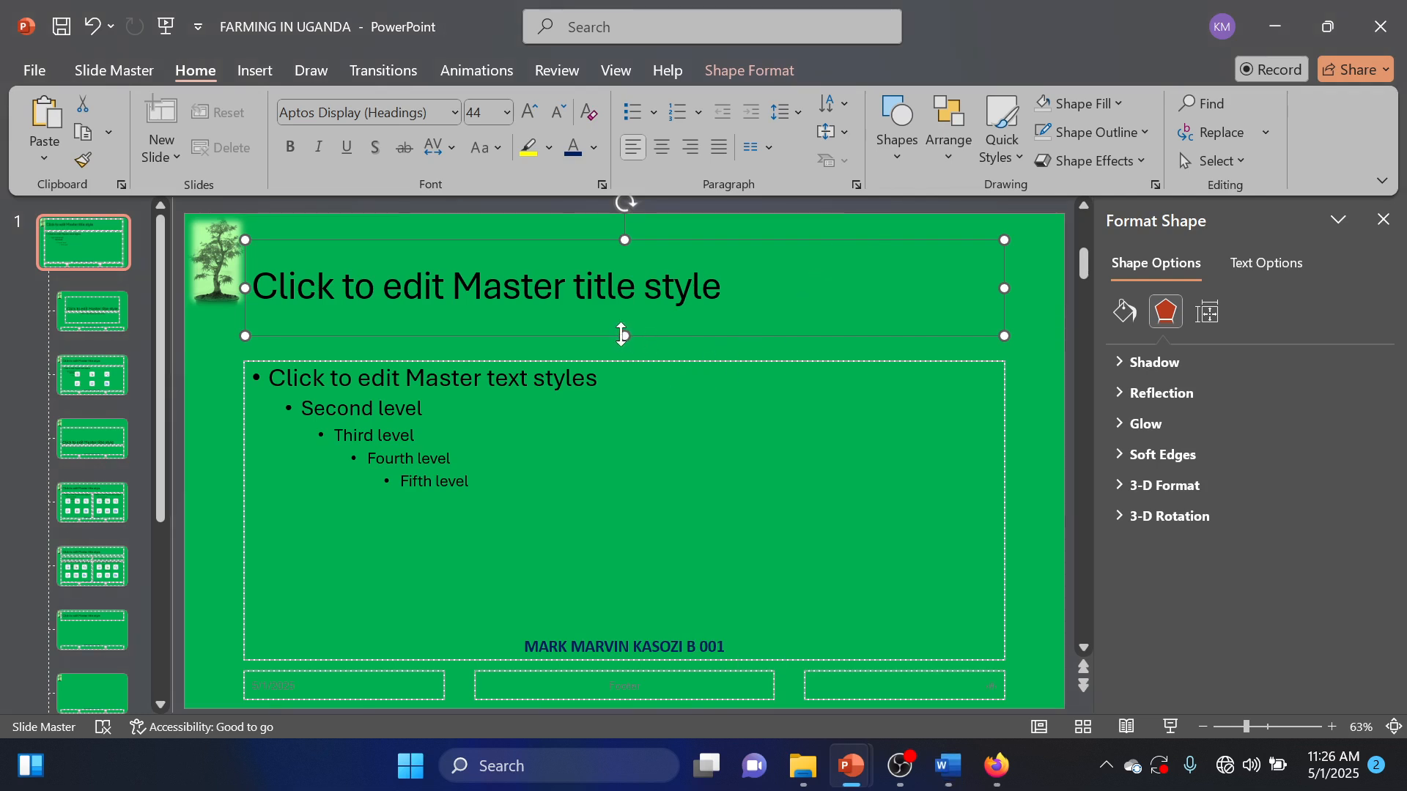
pyautogui.moveTo(627, 336); pyautogui.dragTo(625, 338)
pyautogui.click(947, 766)
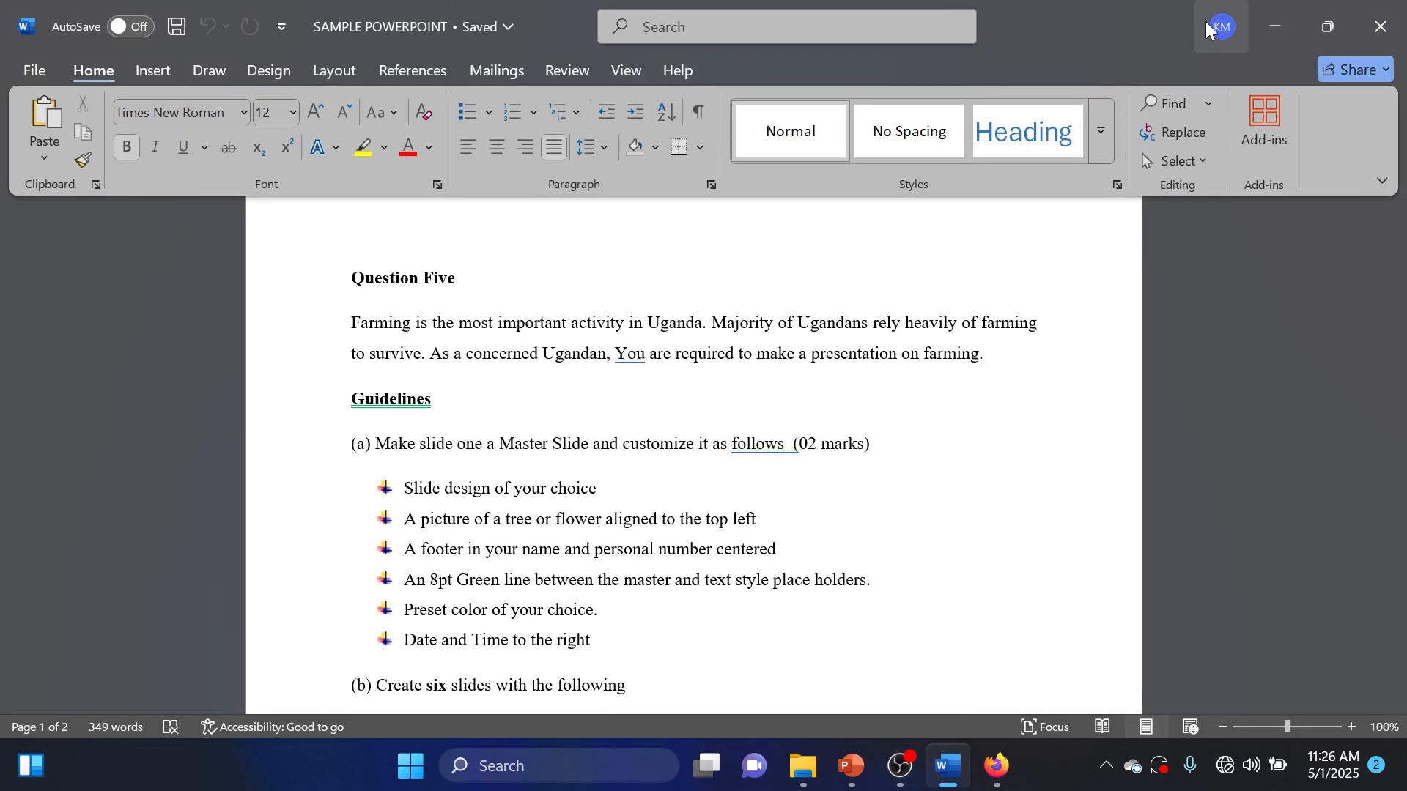
pyautogui.click(1271, 26)
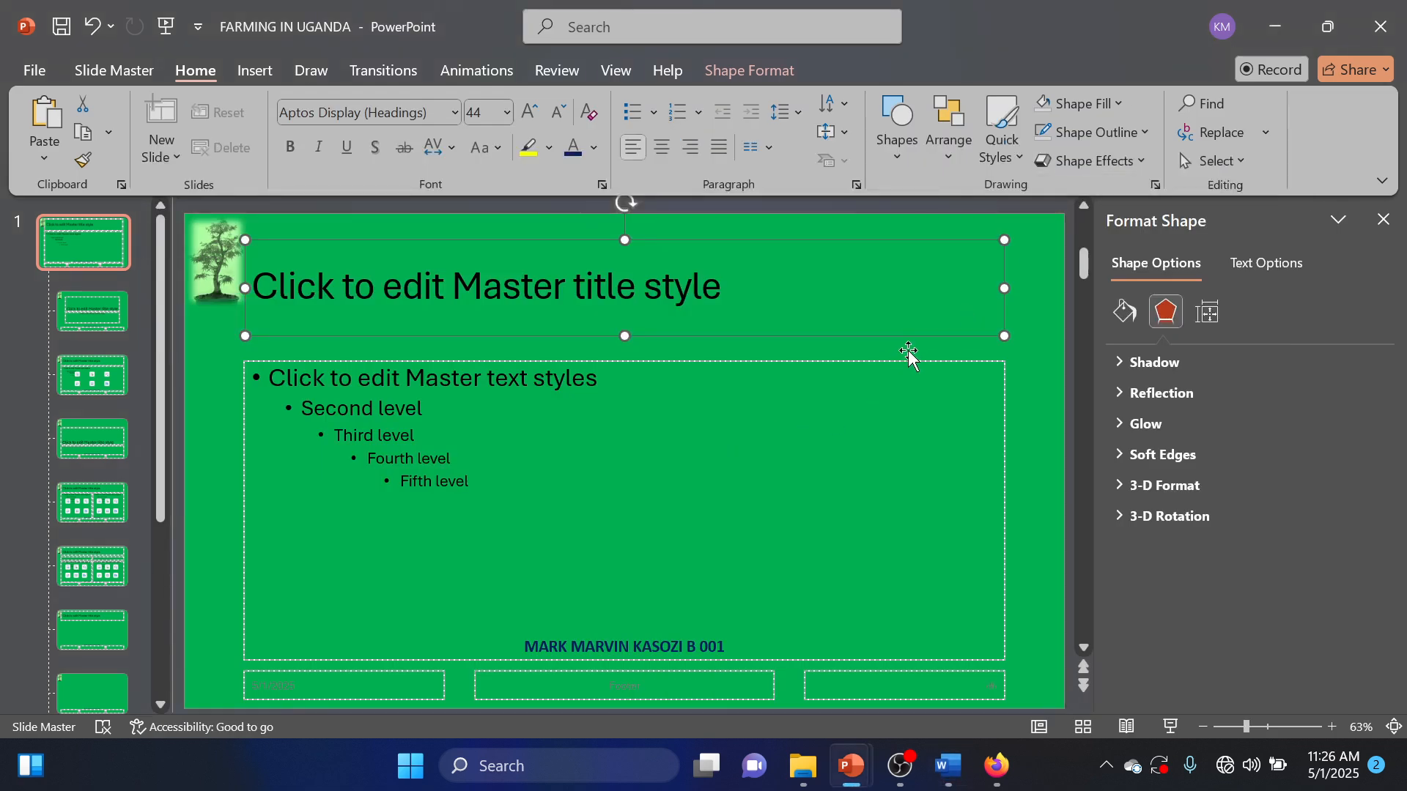
pyautogui.click(847, 417)
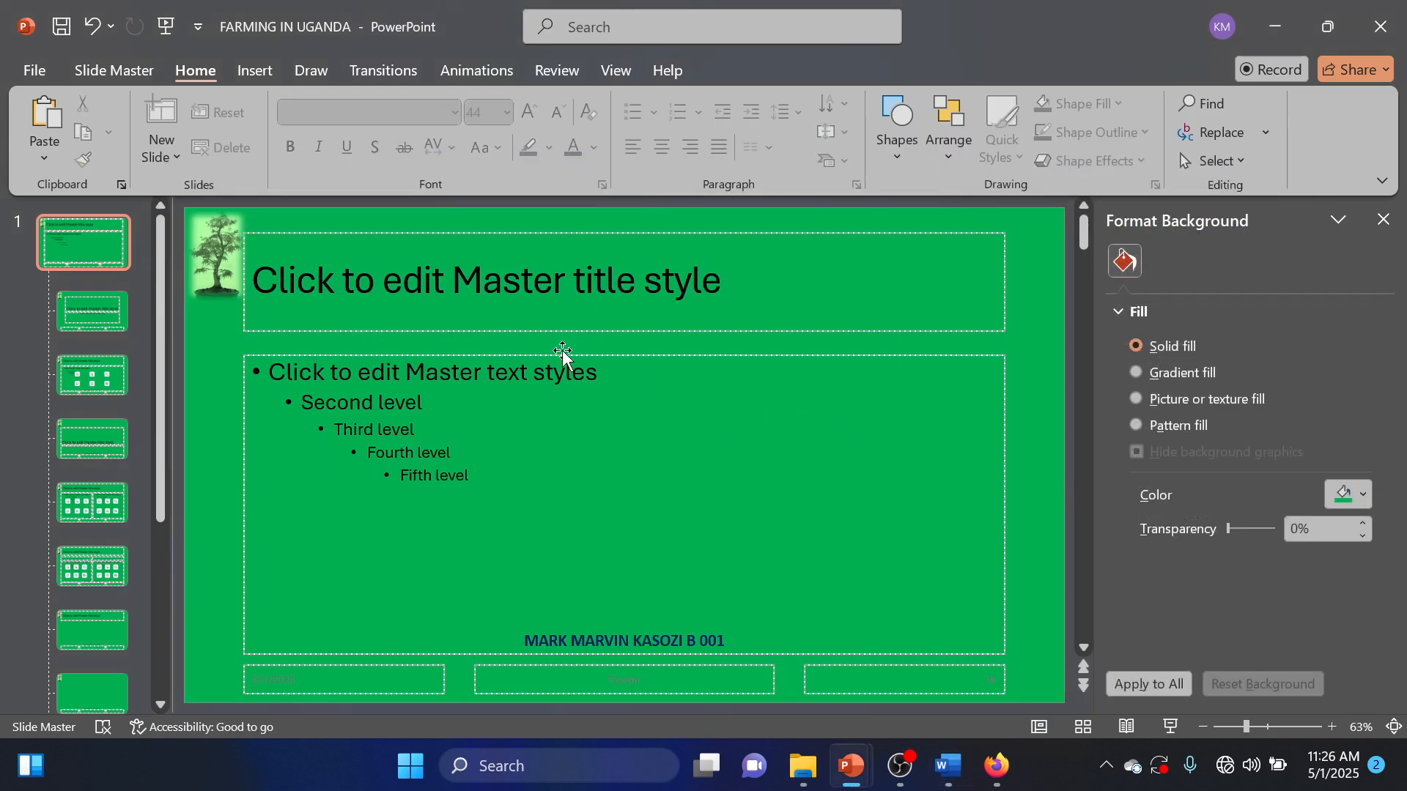
# Draw a straight line across the gap between the title and text placeholders
pyautogui.click(243, 70)
pyautogui.click(451, 150)
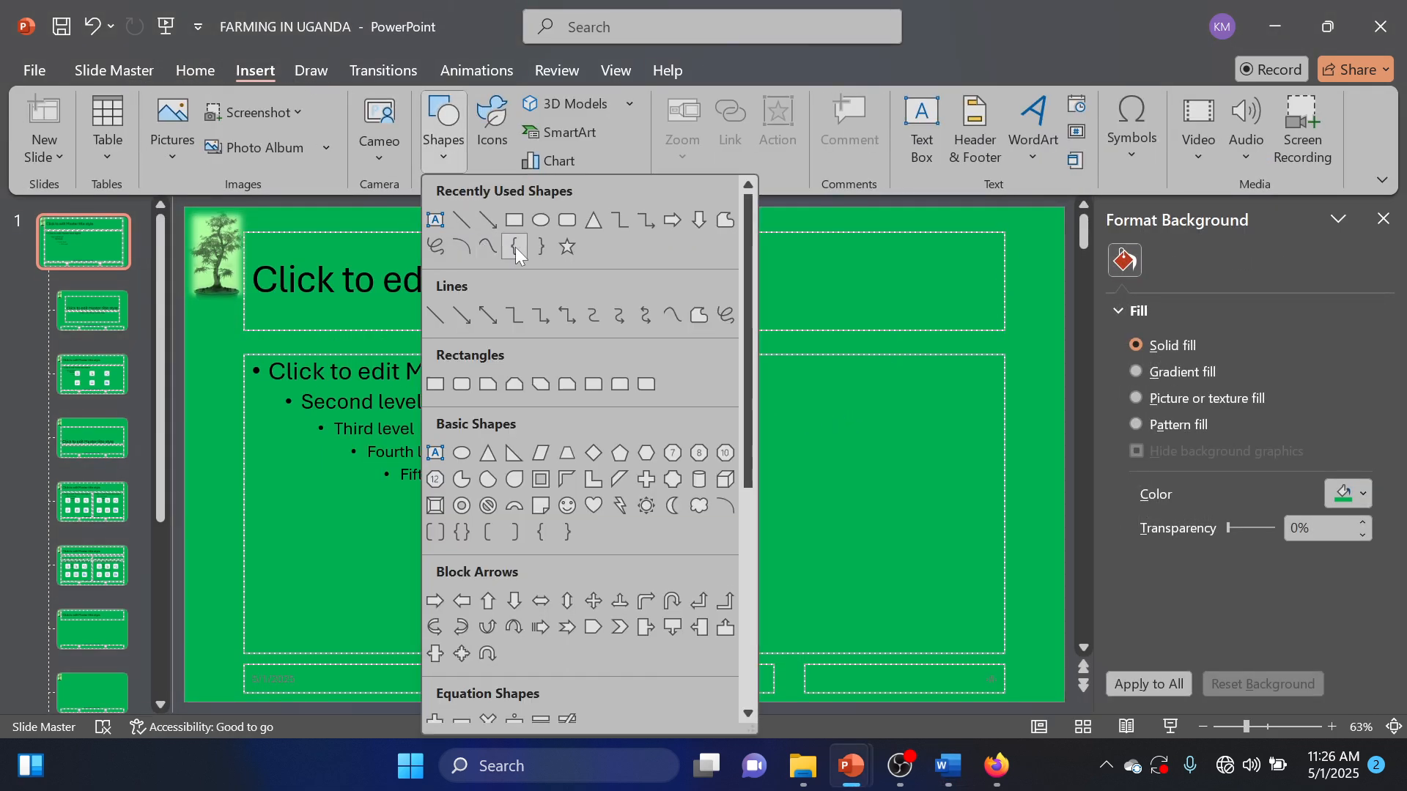
pyautogui.click(461, 220)
pyautogui.moveTo(245, 339); pyautogui.dragTo(1003, 341)
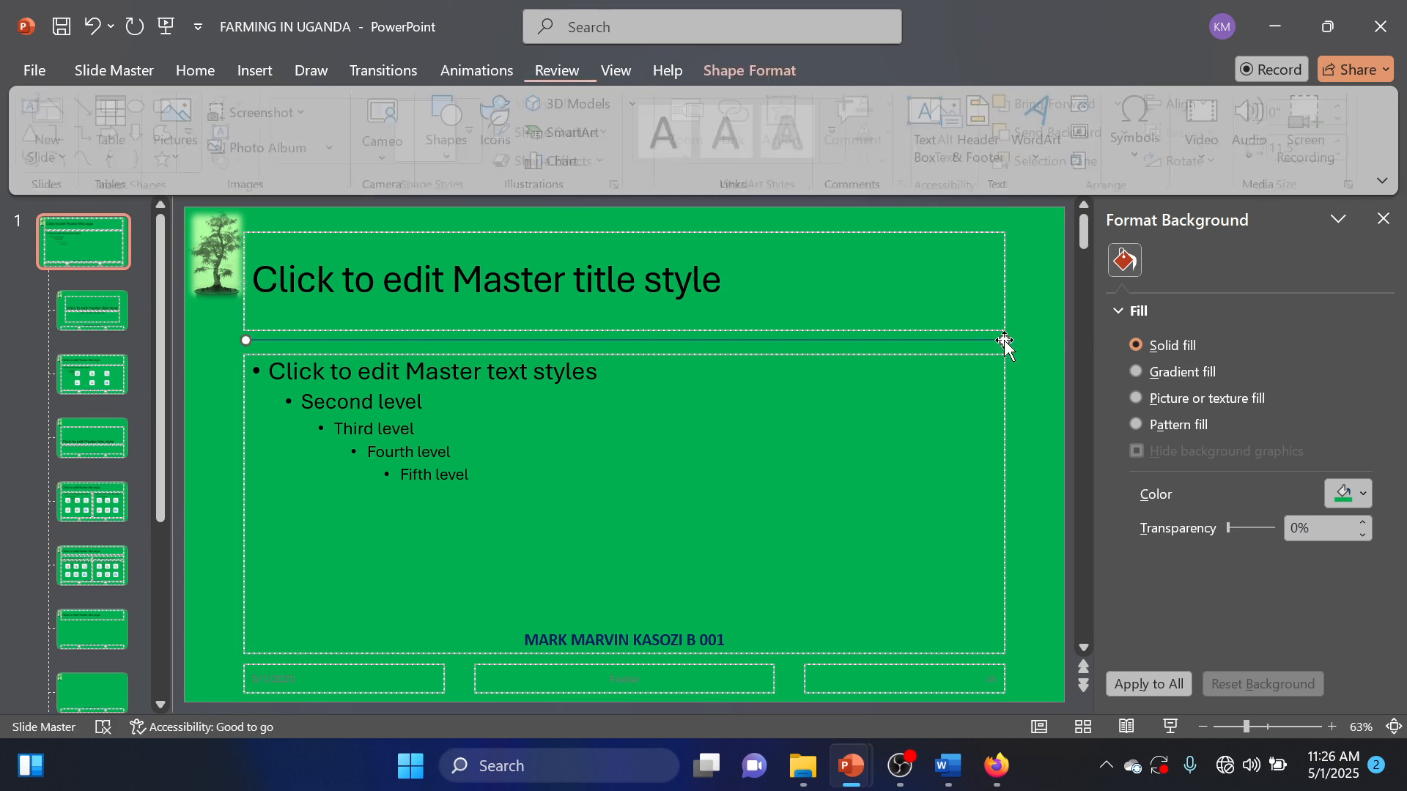
# Increase the line's width to 8 pt in Format Shape
pyautogui.rightClick(1000, 340)
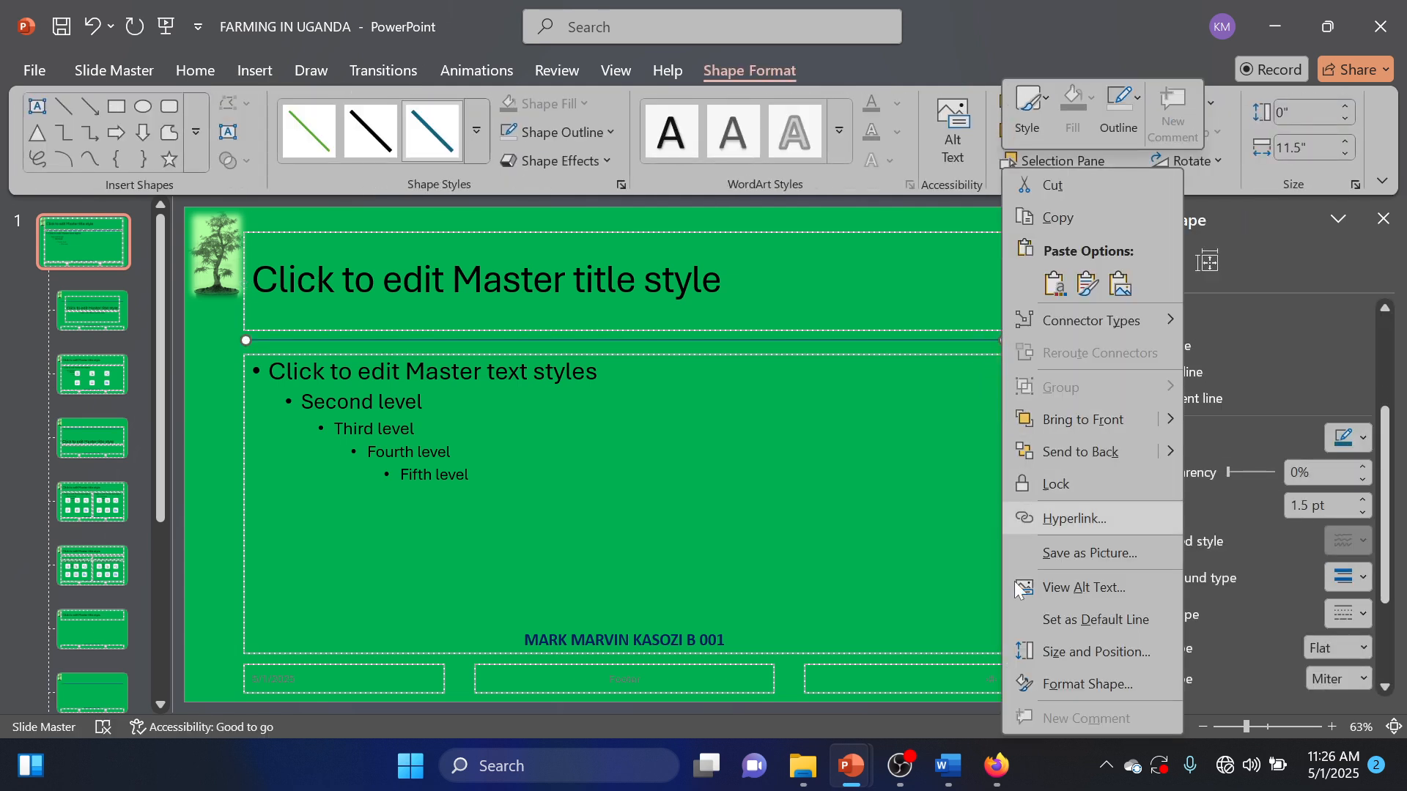
pyautogui.click(1076, 685)
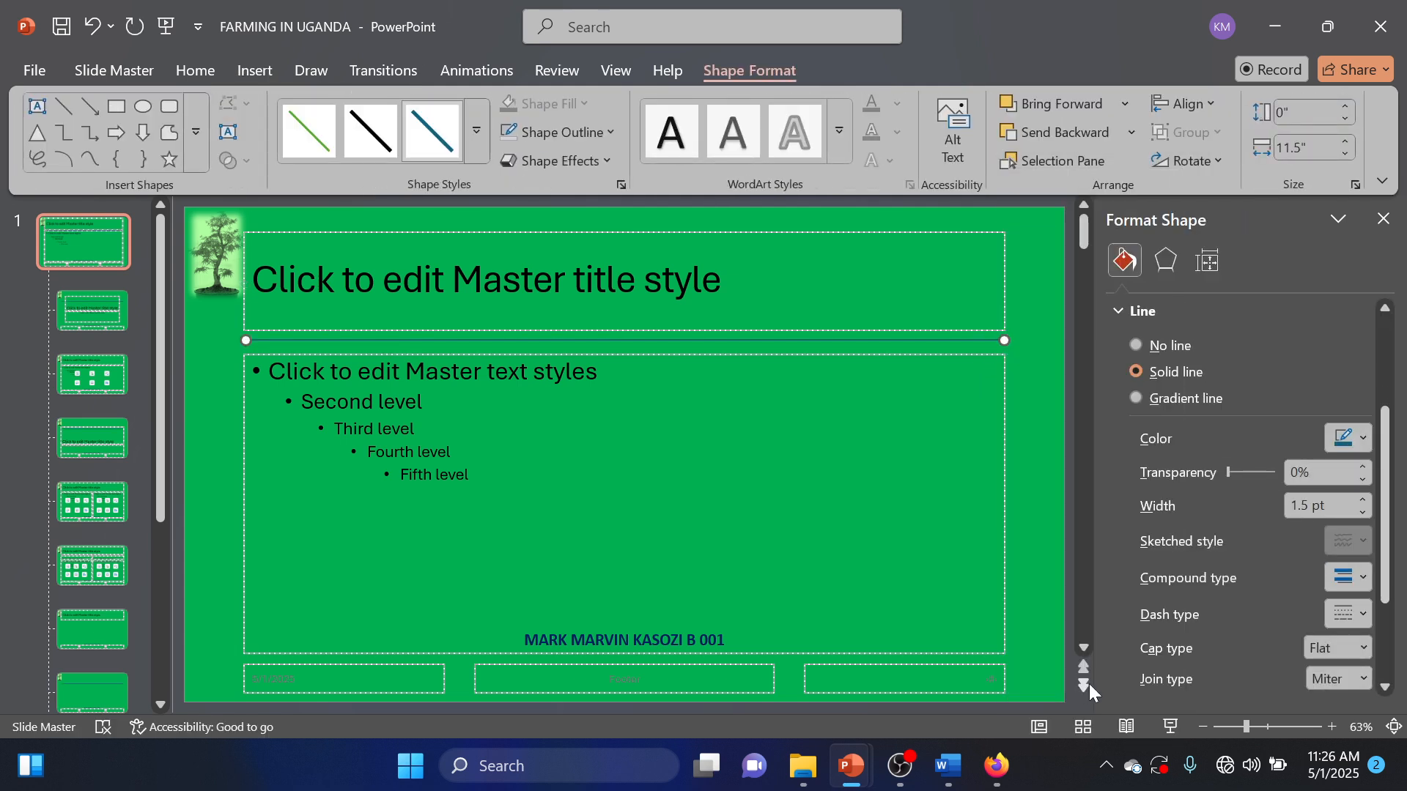
pyautogui.click(1360, 501)
pyautogui.click(1360, 501)
pyautogui.click(1360, 501)
pyautogui.click(1360, 501)
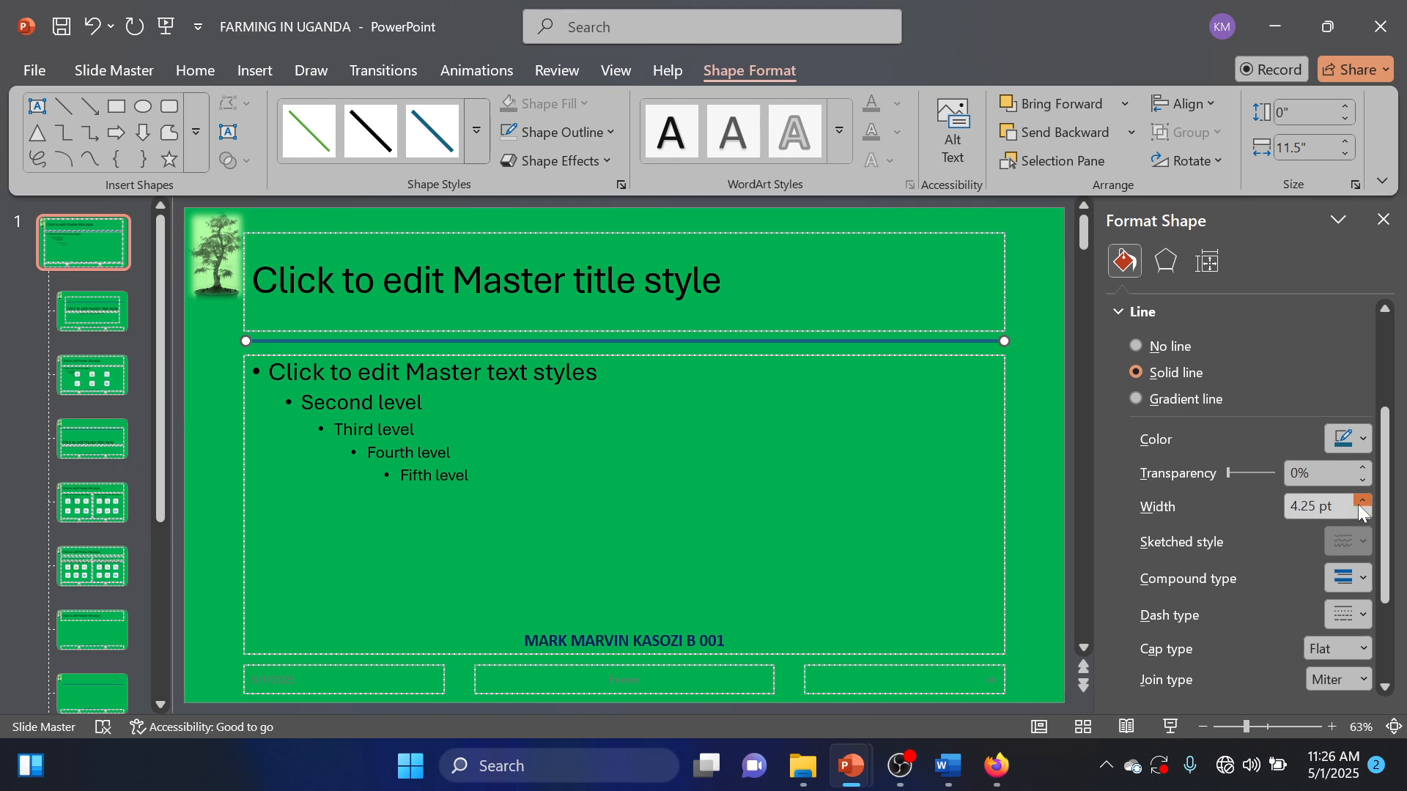
pyautogui.click(1360, 501)
pyautogui.click(1361, 501)
pyautogui.click(1361, 501)
pyautogui.click(1360, 501)
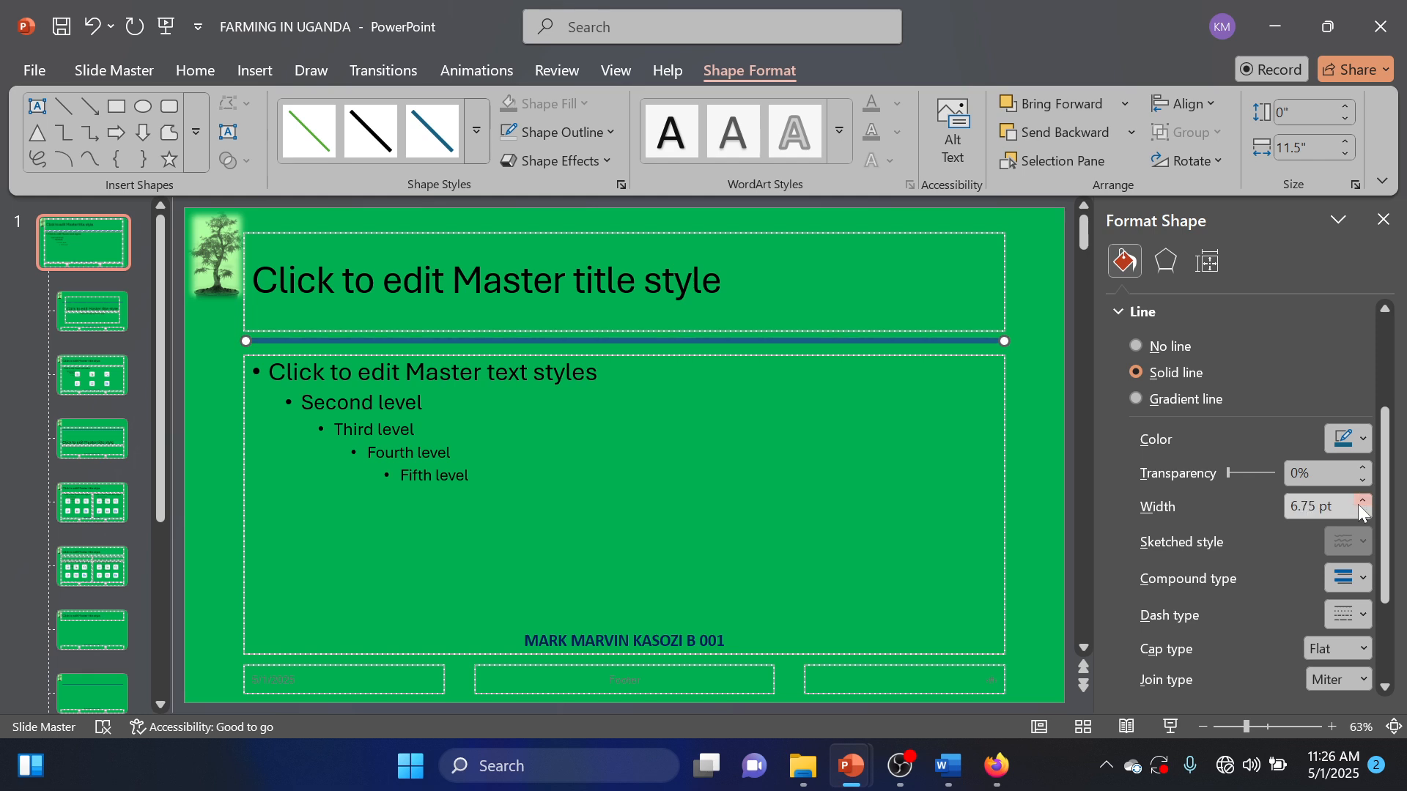
pyautogui.click(1361, 501)
pyautogui.click(1360, 501)
pyautogui.click(1360, 501)
pyautogui.click(1360, 501)
pyautogui.click(1360, 501)
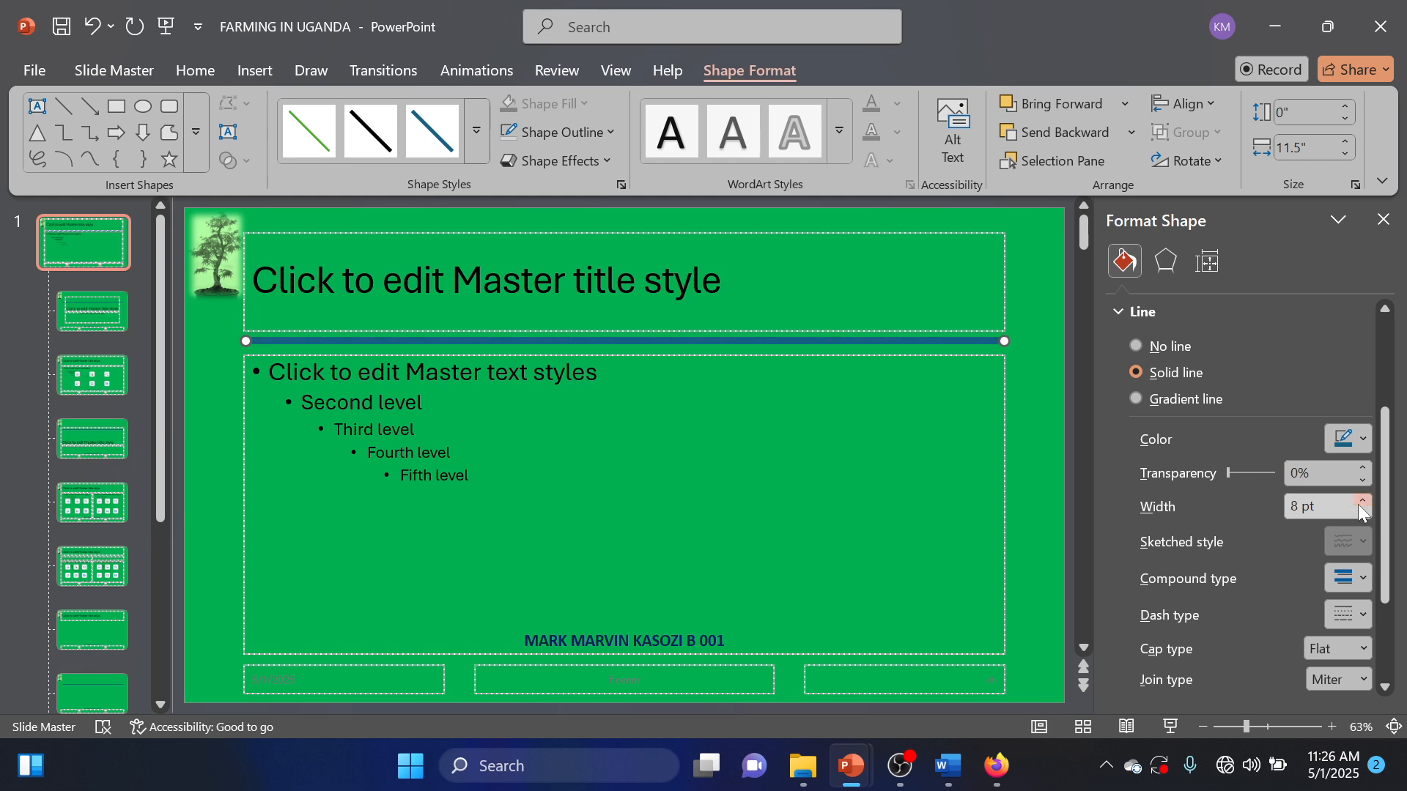
# Try green and light blue for the line colour, settling on dark olive green
pyautogui.click(1347, 443)
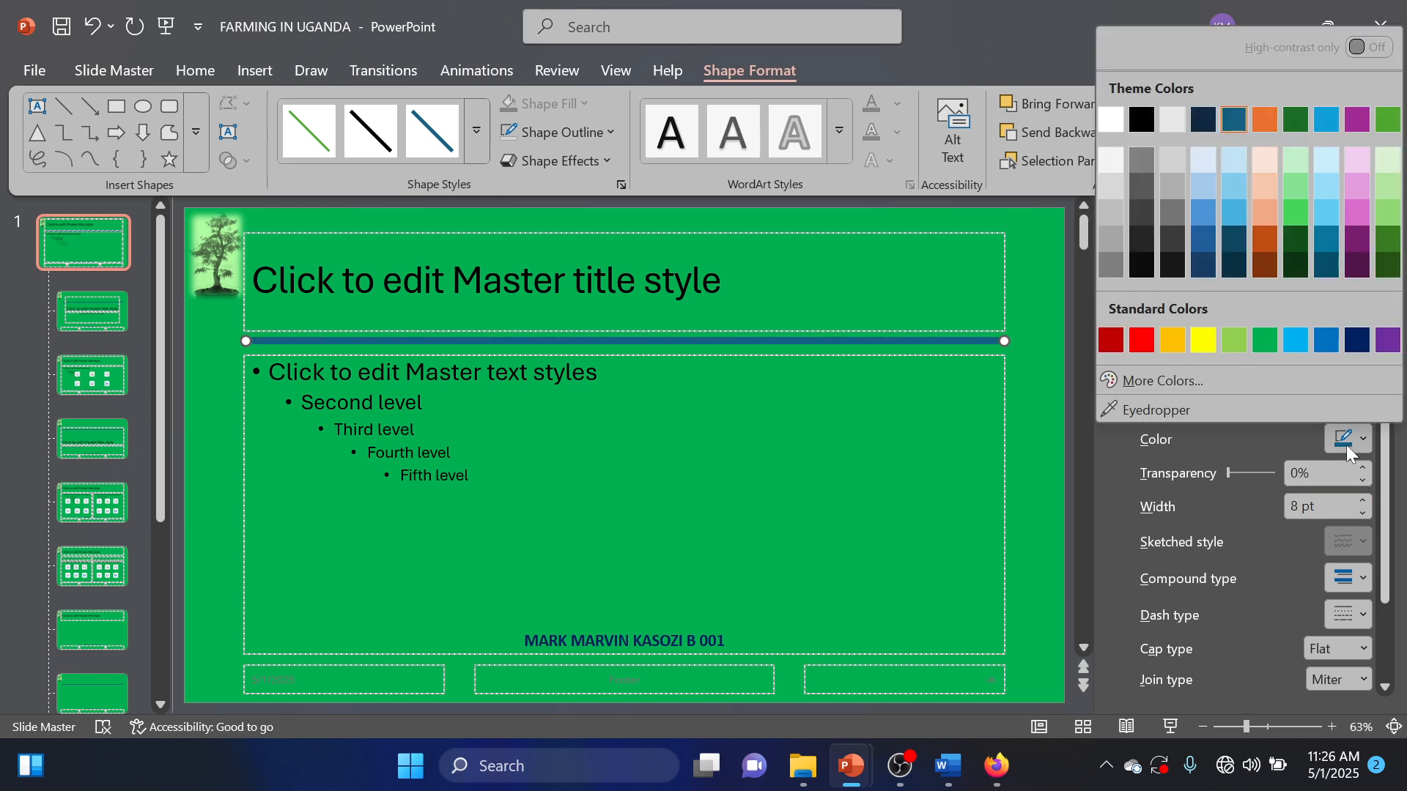
pyautogui.click(1268, 343)
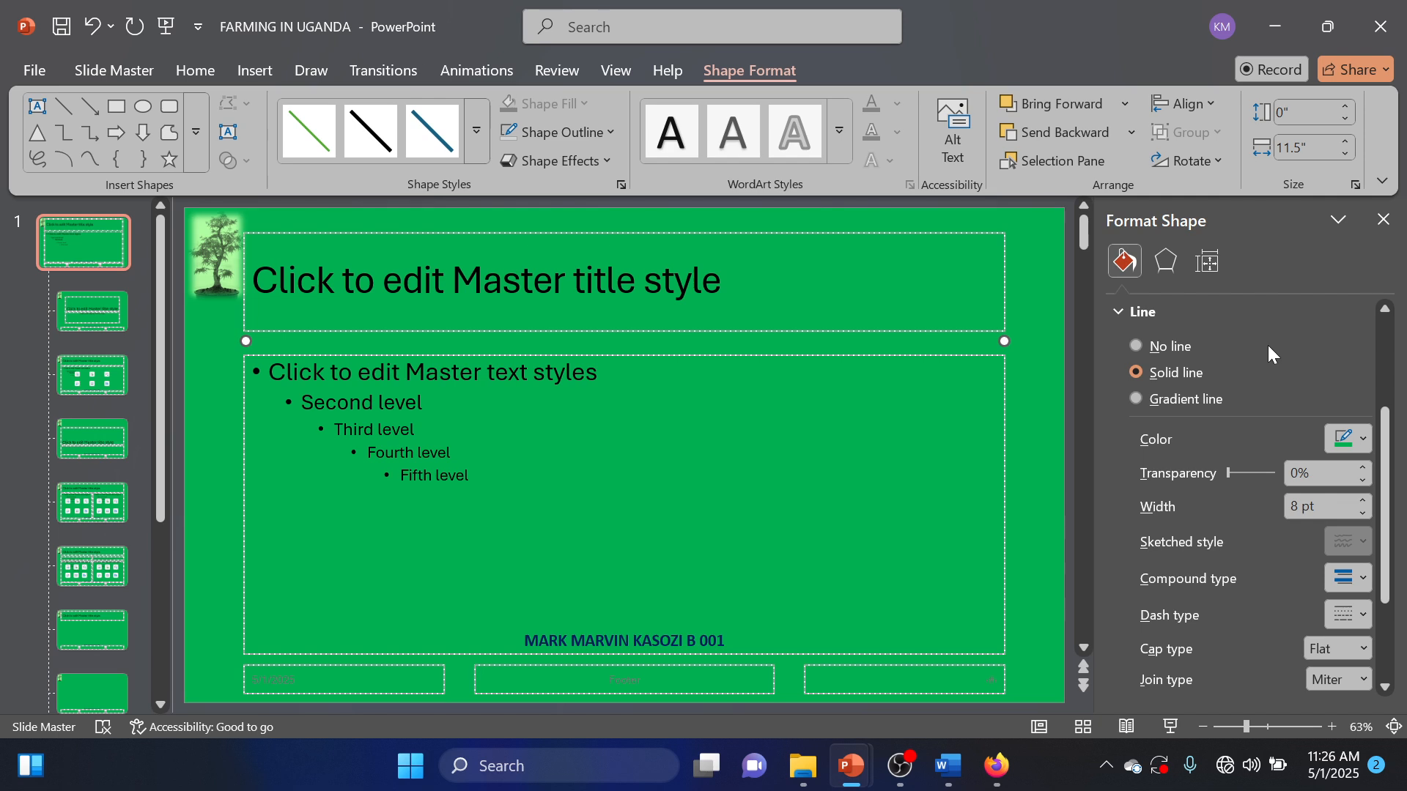
pyautogui.click(1352, 440)
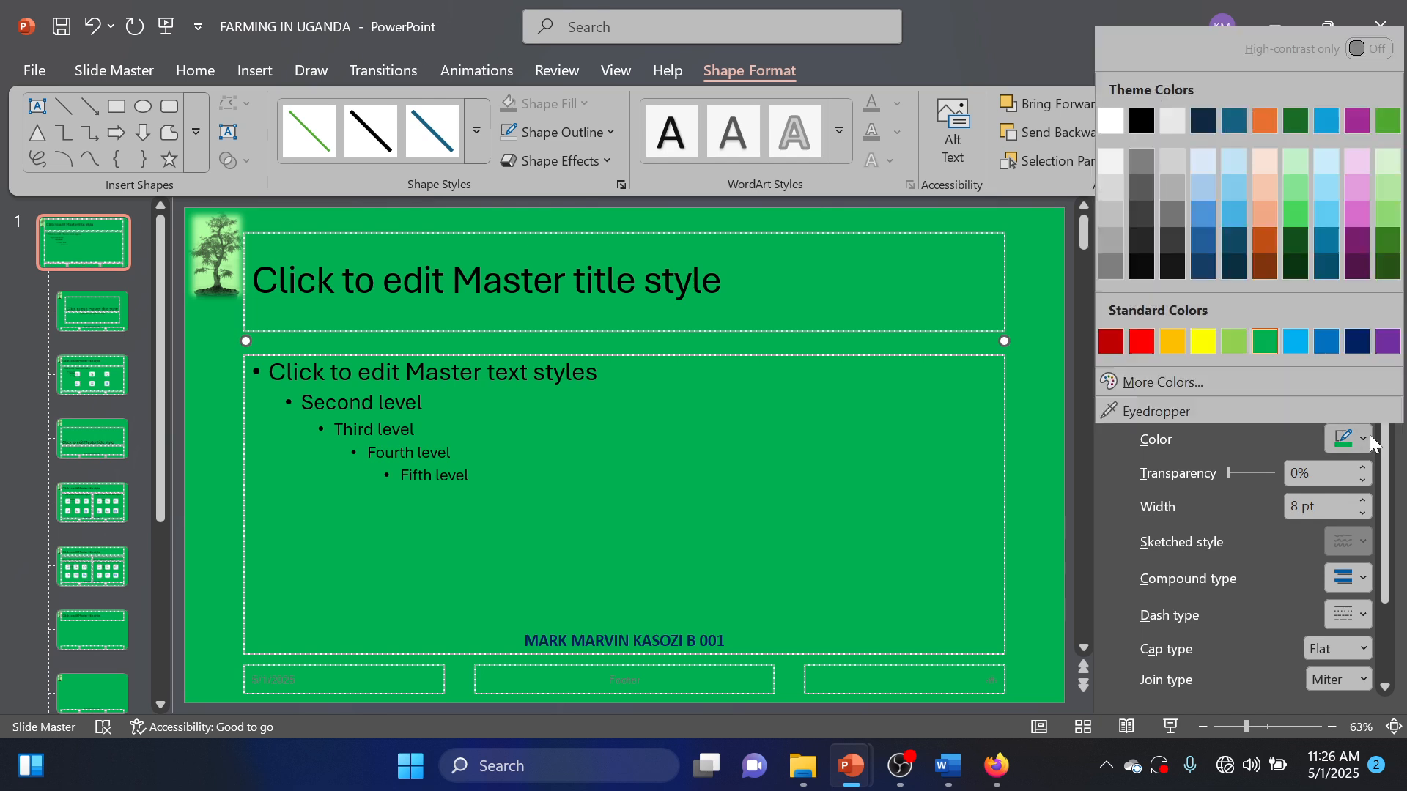
pyautogui.click(1294, 340)
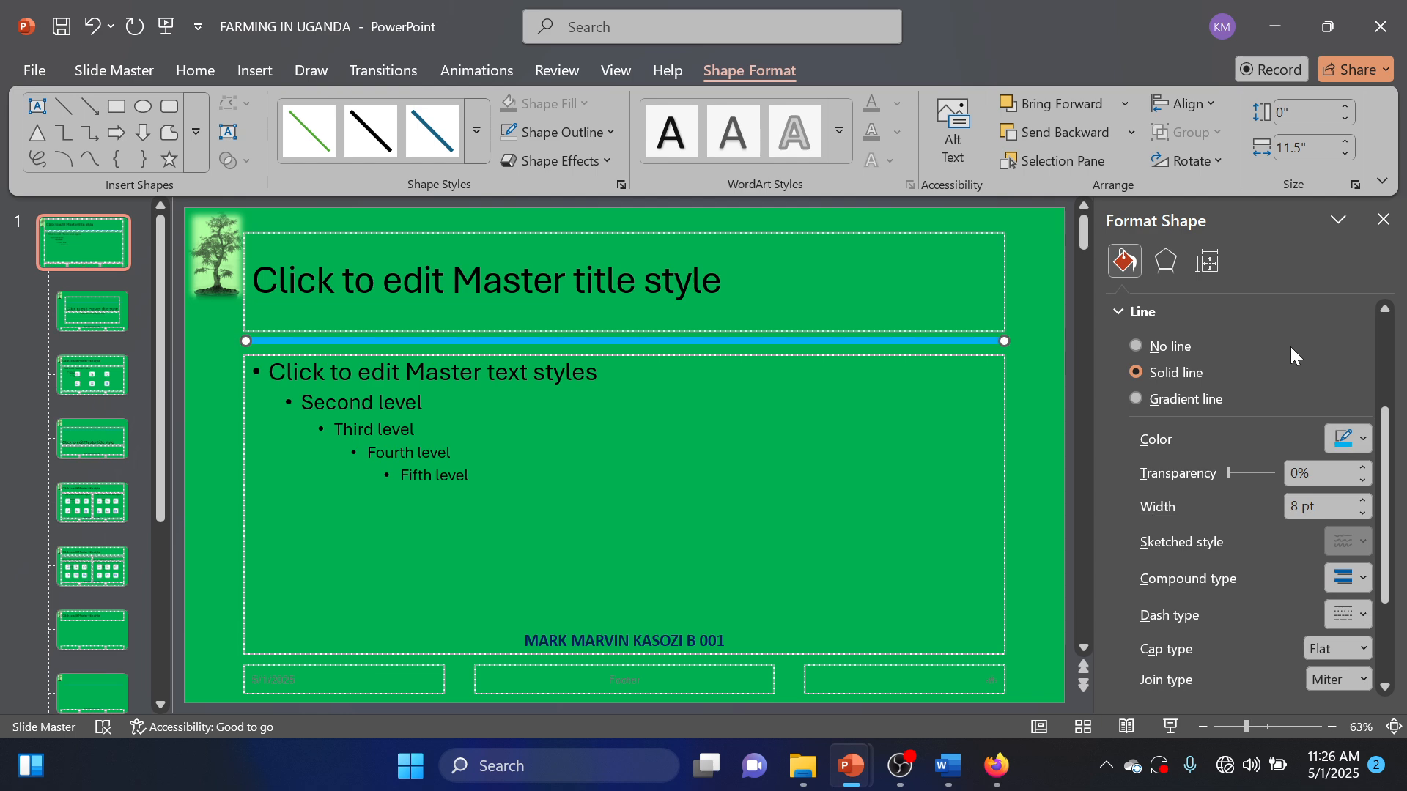
pyautogui.click(1355, 439)
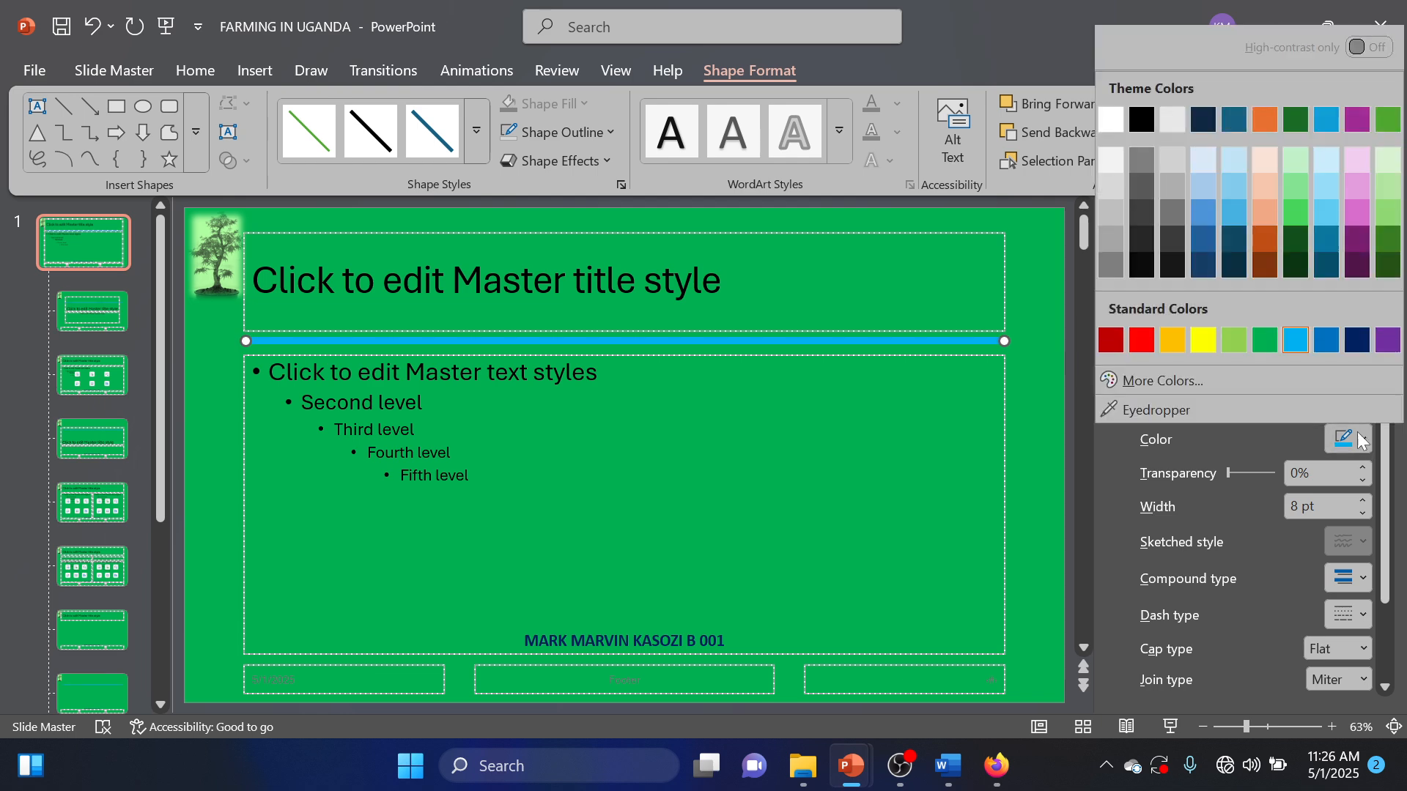
pyautogui.click(1385, 238)
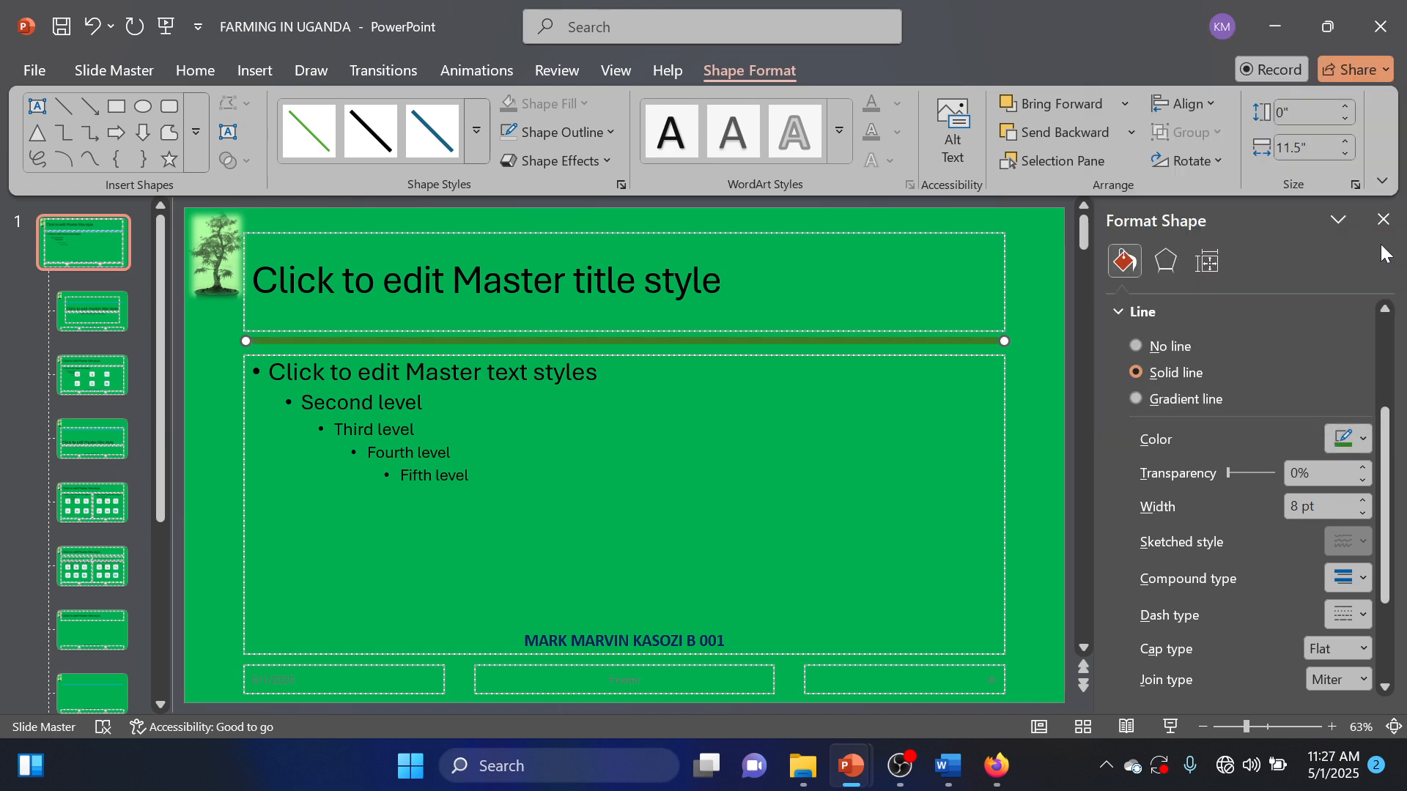
pyautogui.click(1360, 442)
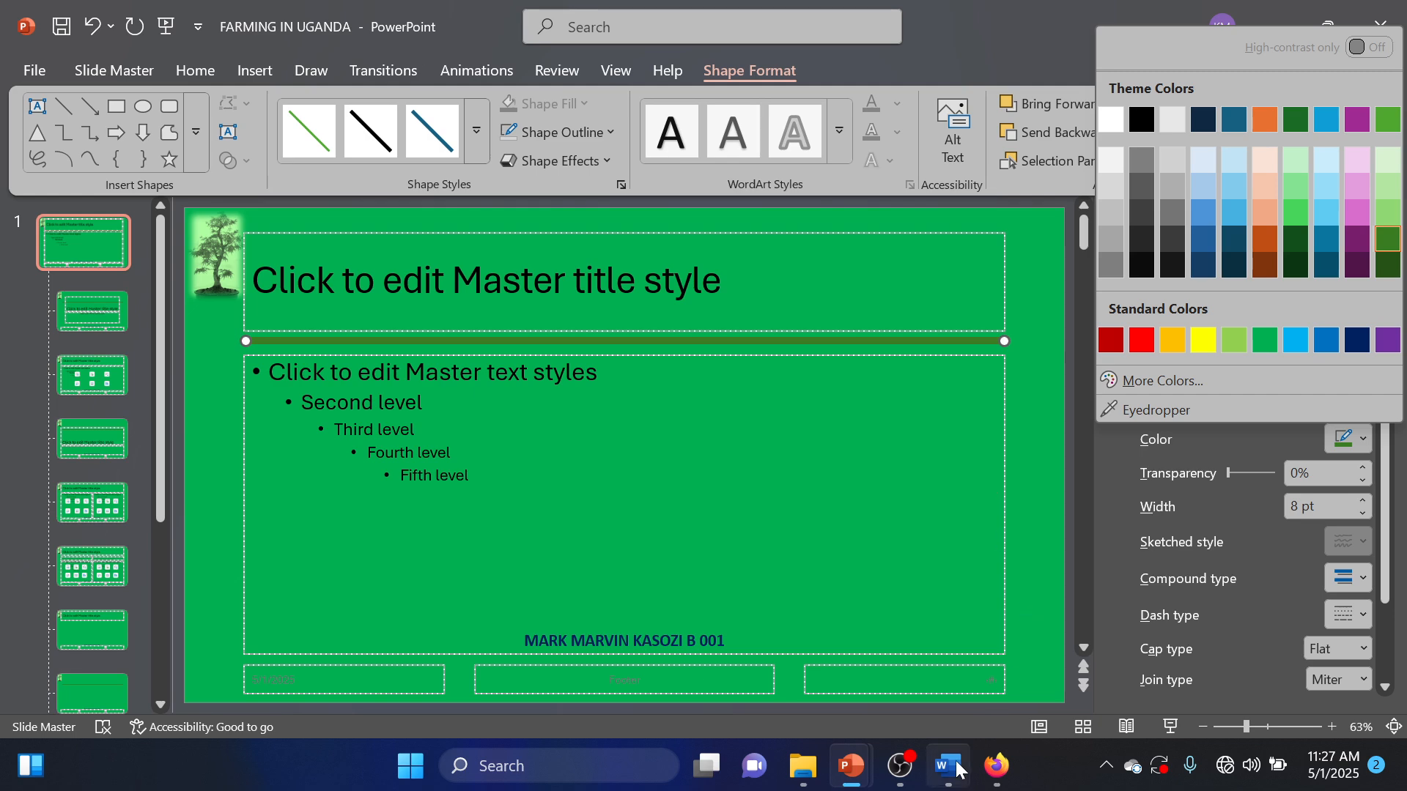
pyautogui.click(934, 755)
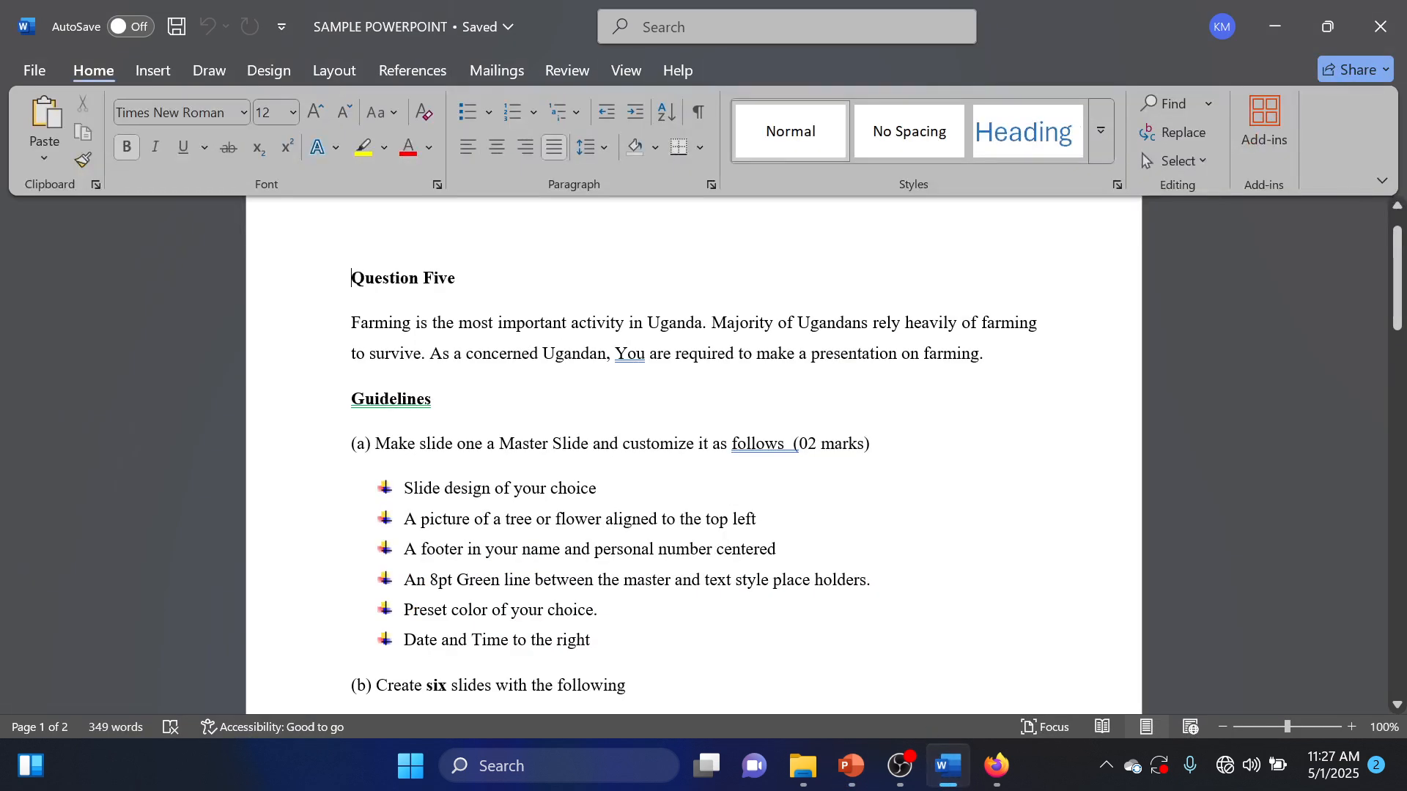
pyautogui.click(1274, 26)
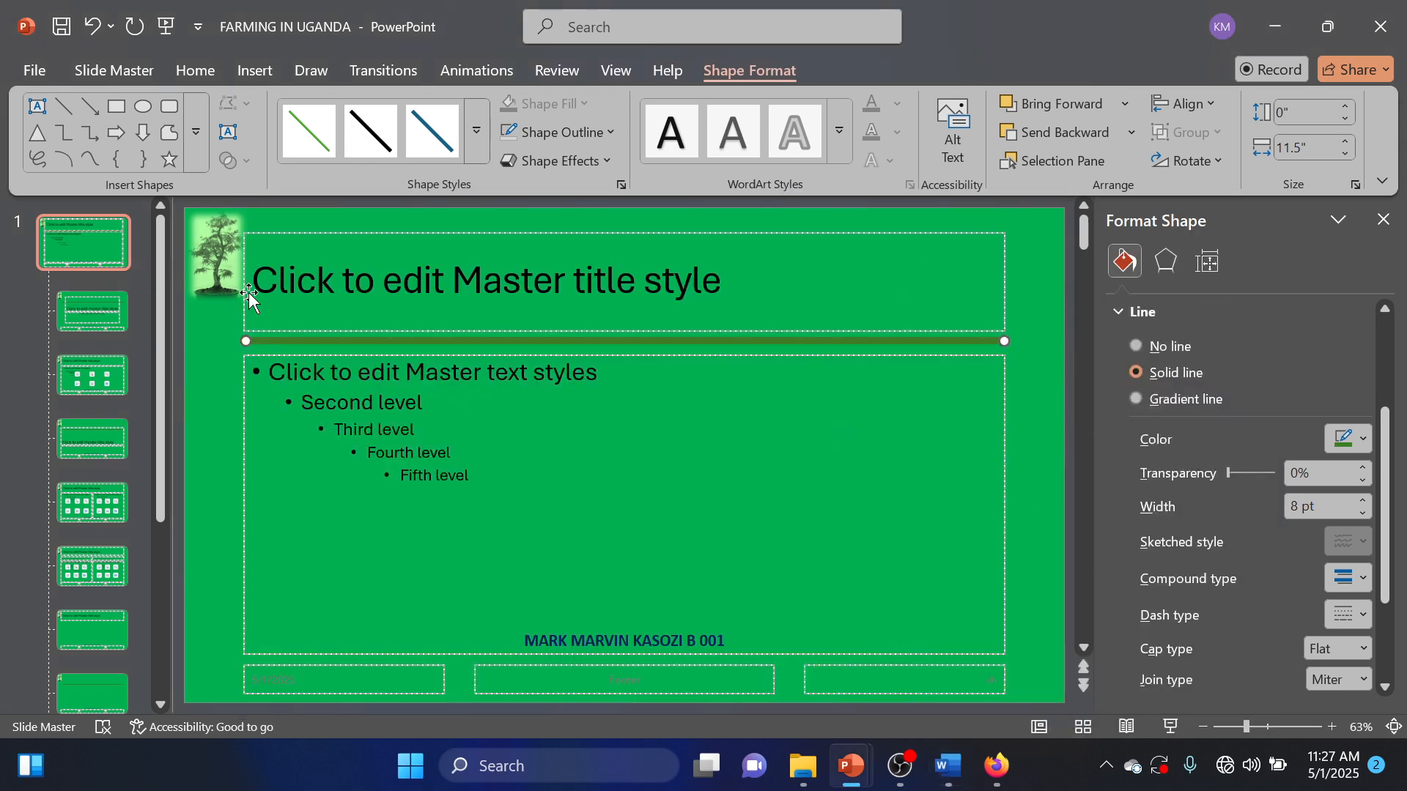
pyautogui.click(995, 766)
pyautogui.click(964, 779)
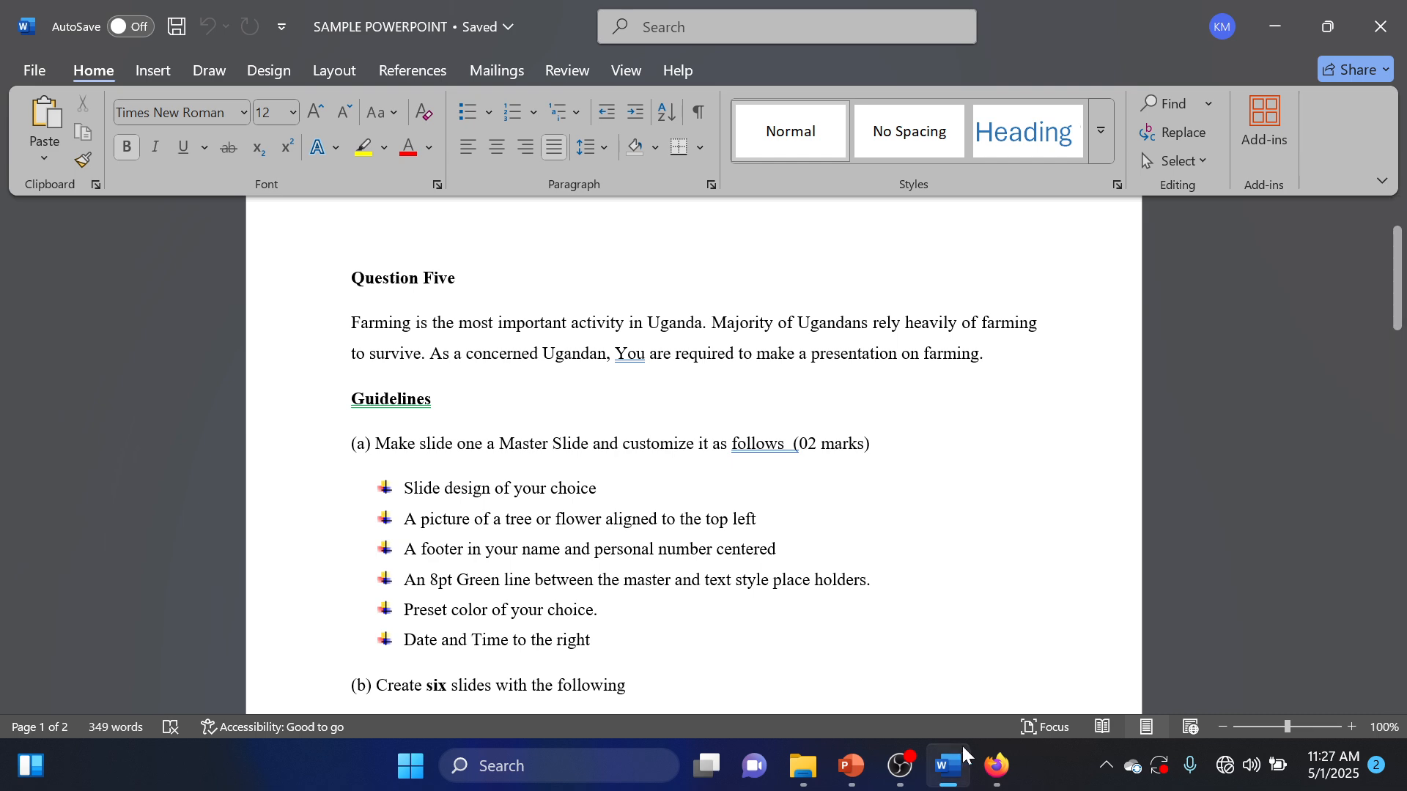
pyautogui.click(956, 769)
pyautogui.click(956, 770)
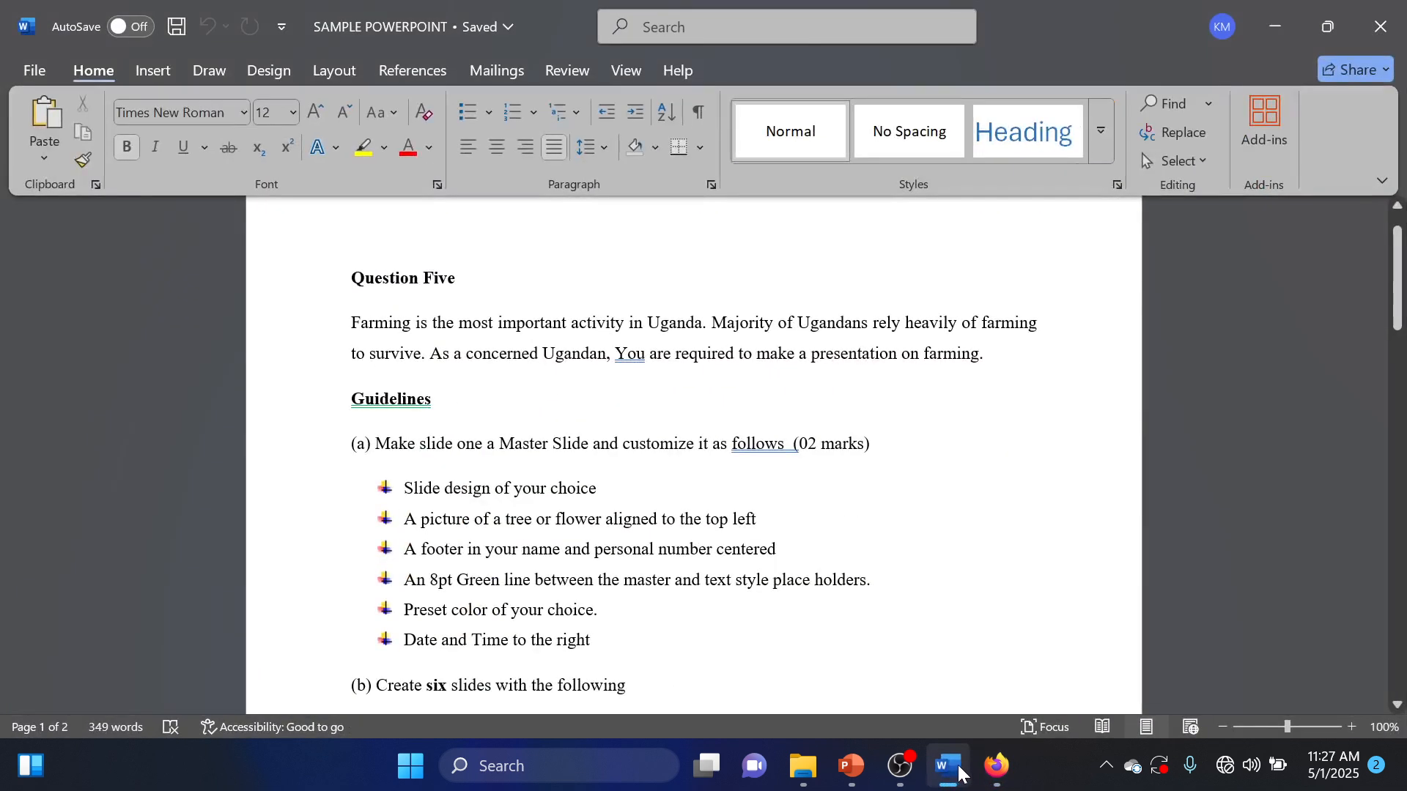
pyautogui.click(849, 765)
pyautogui.click(939, 709)
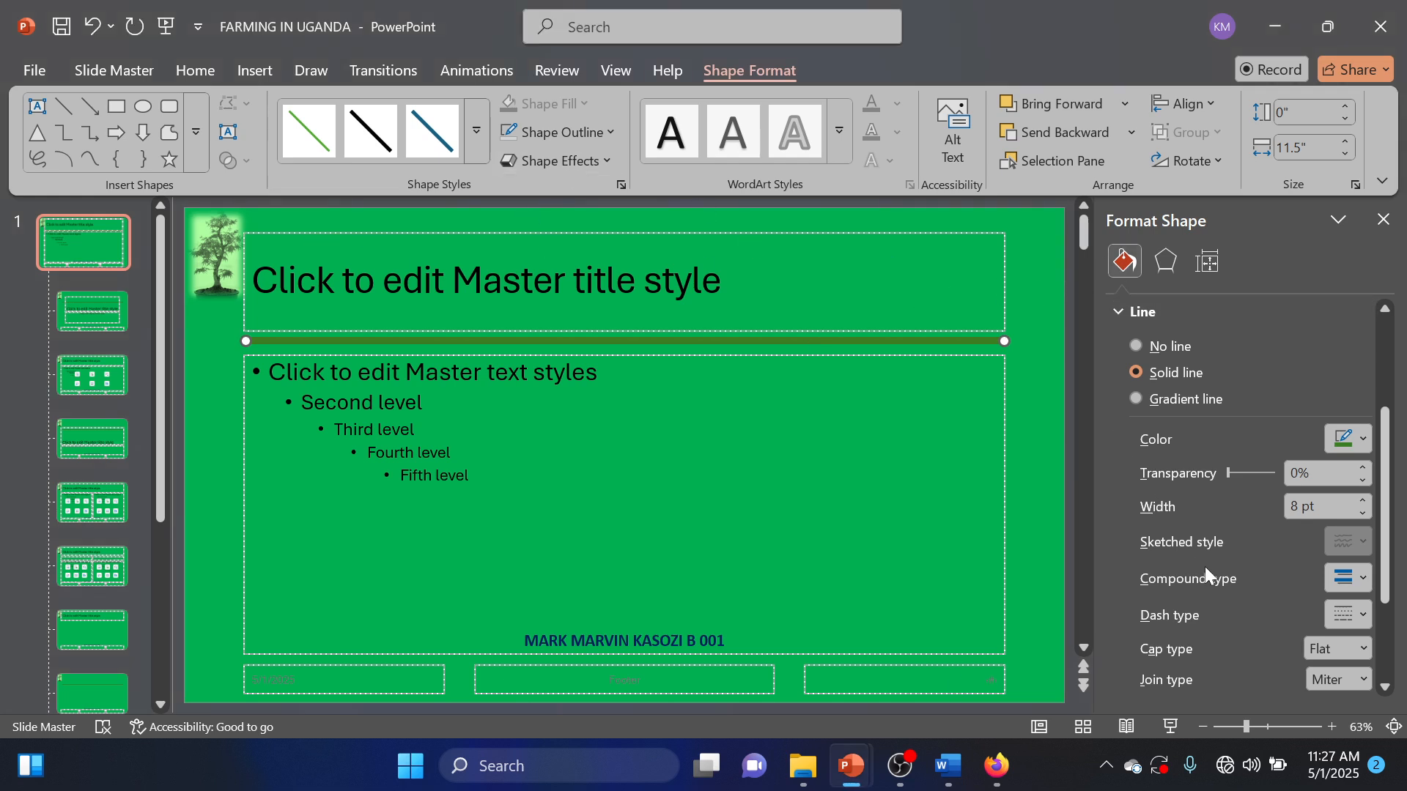
# Switch the master background to a gradient fill, trying dark green and radial green presets
pyautogui.click(219, 334)
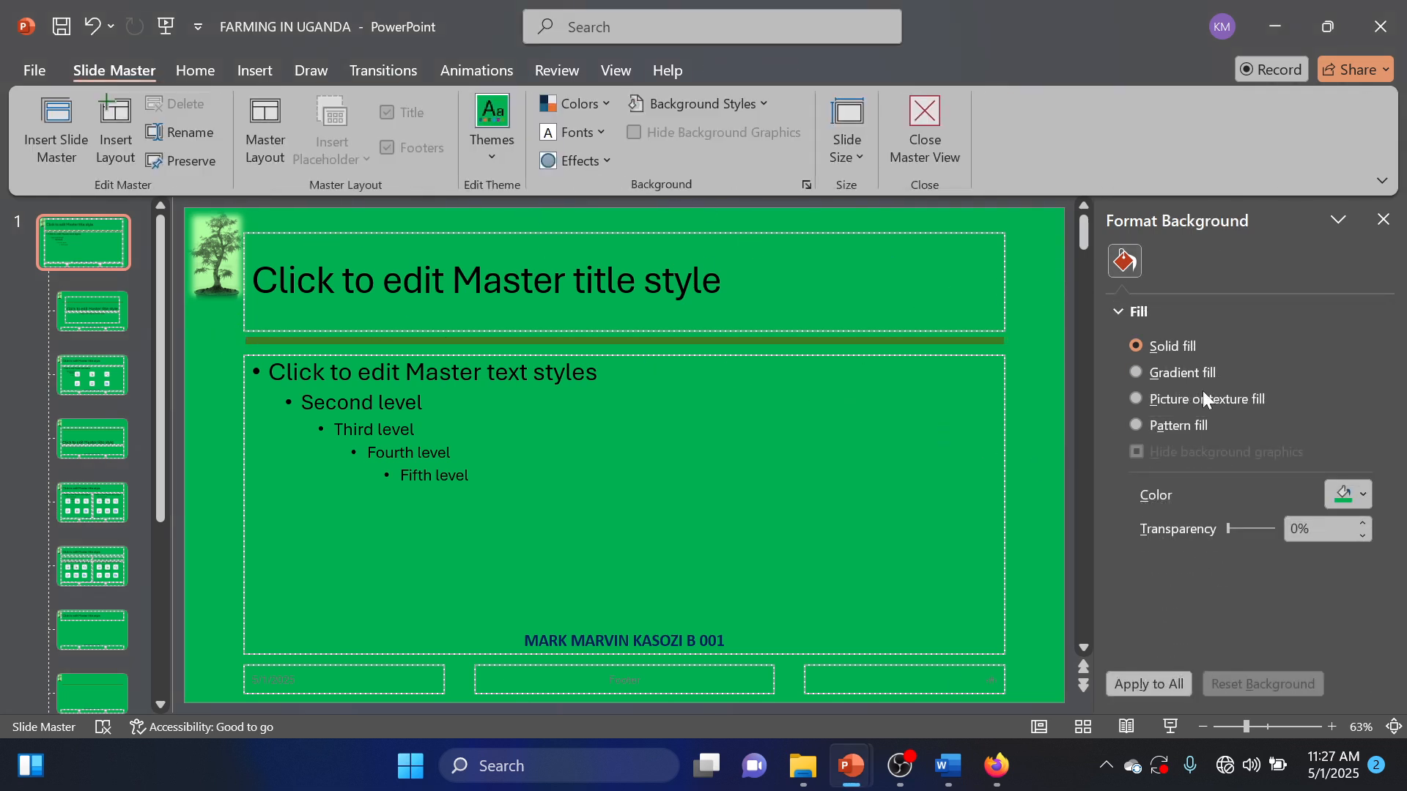
pyautogui.click(1181, 372)
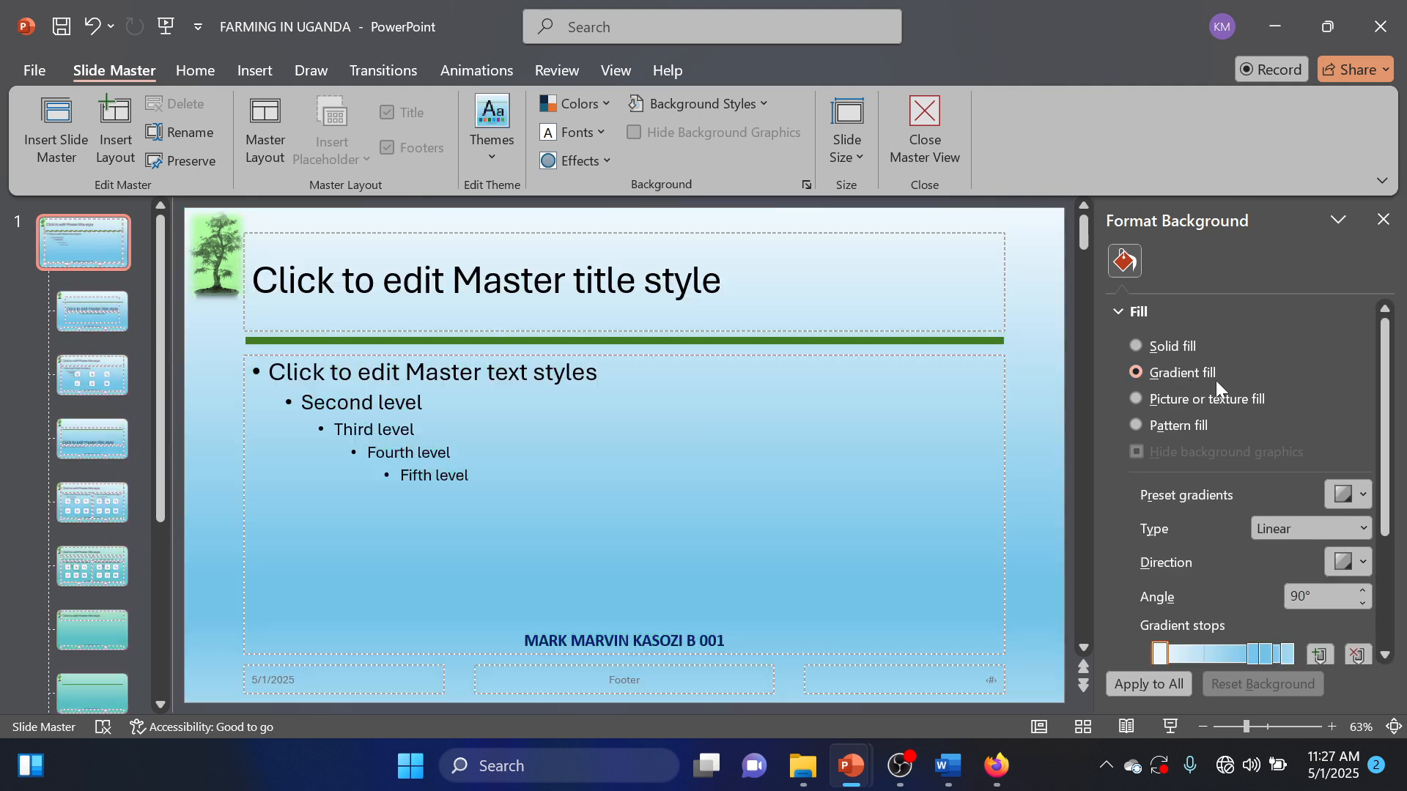
pyautogui.click(1364, 496)
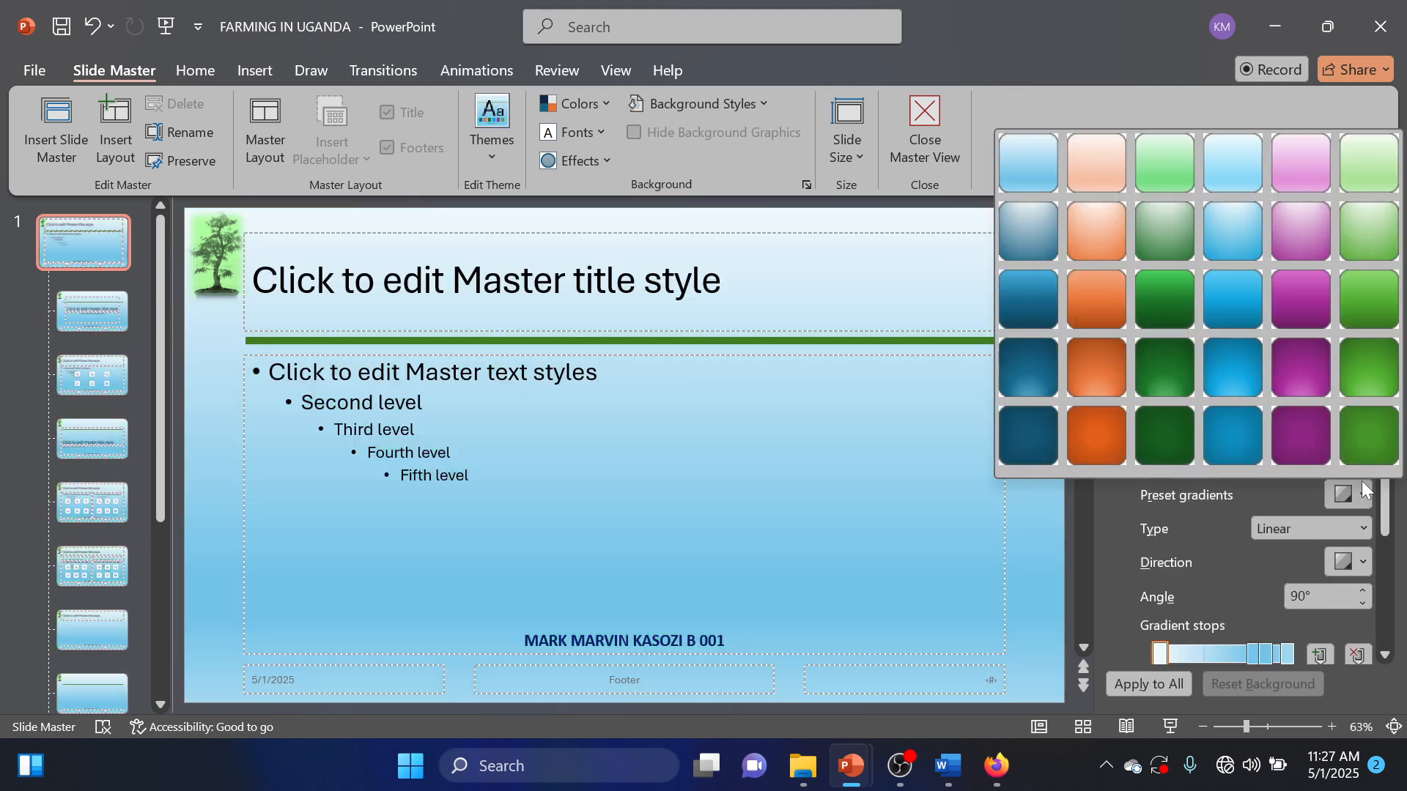
pyautogui.click(1171, 301)
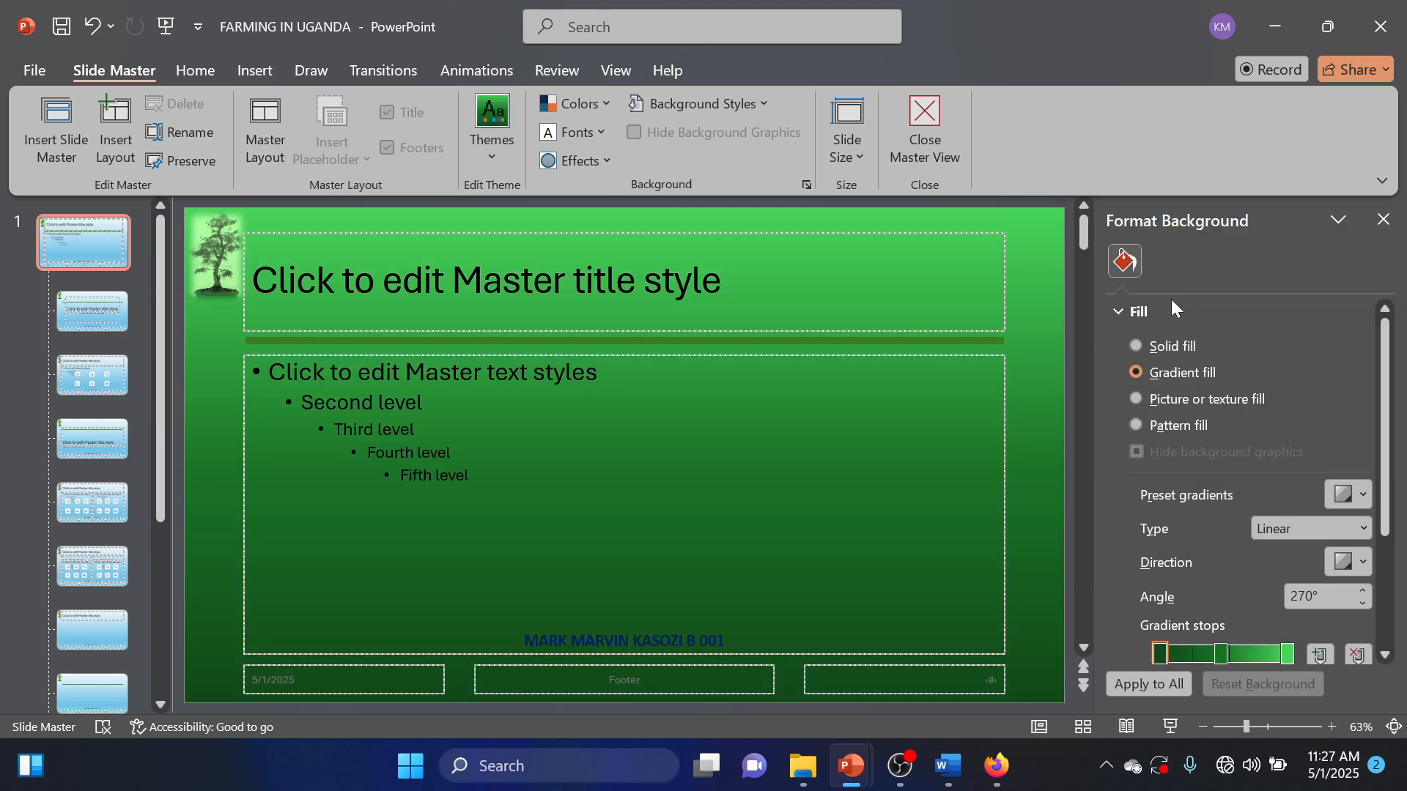
pyautogui.click(1352, 495)
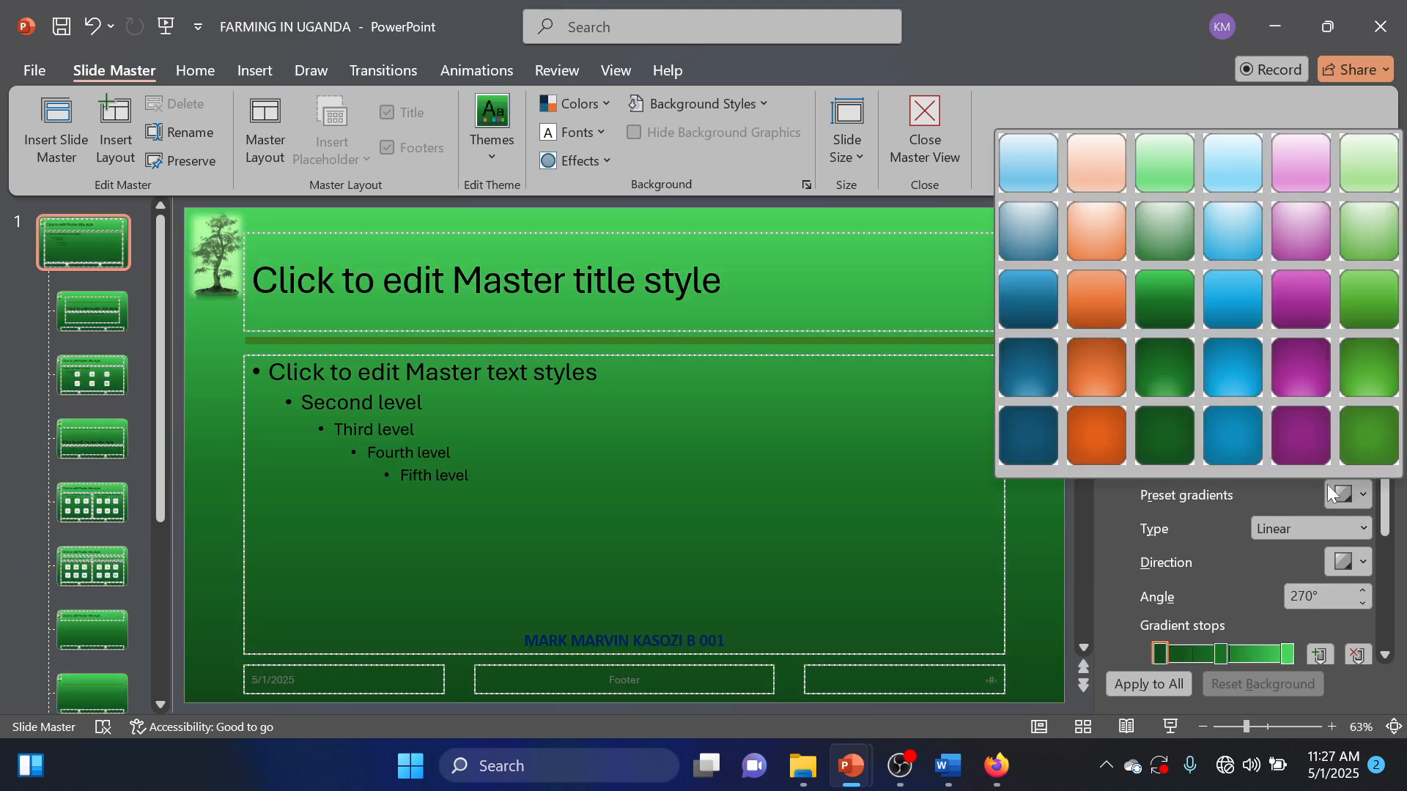
pyautogui.click(1140, 247)
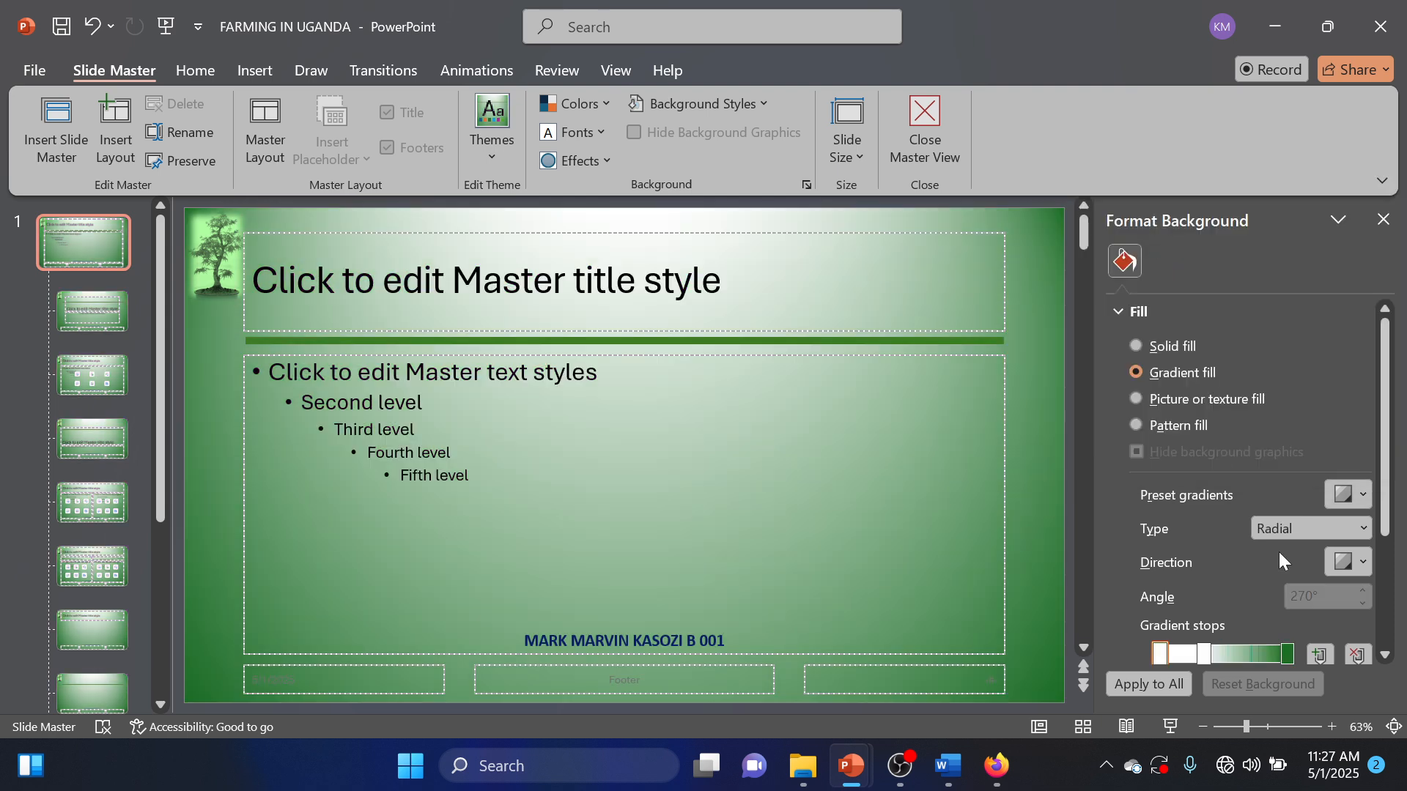
# Settle on the lighter green linear preset gradient, then check the Word brief
pyautogui.click(1365, 503)
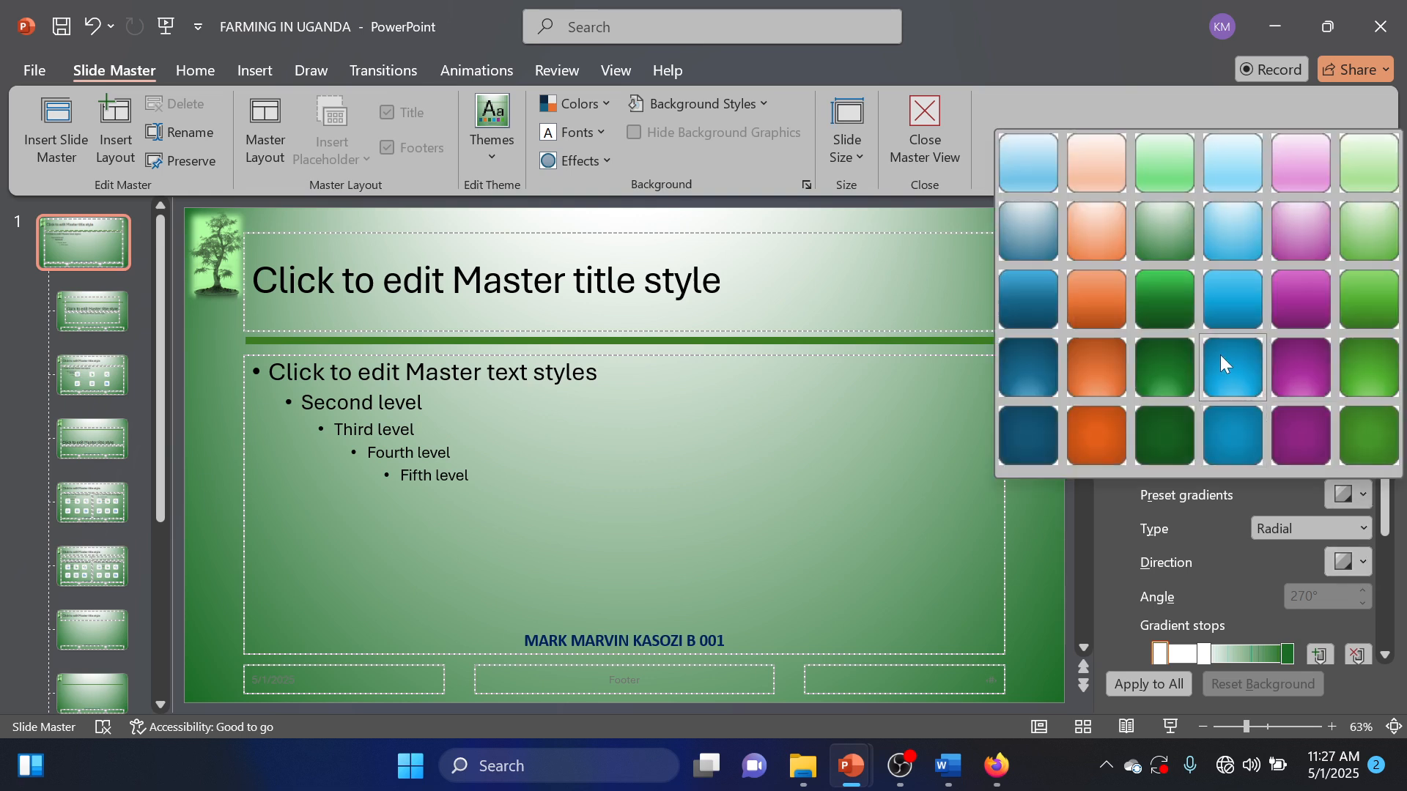
pyautogui.click(1158, 363)
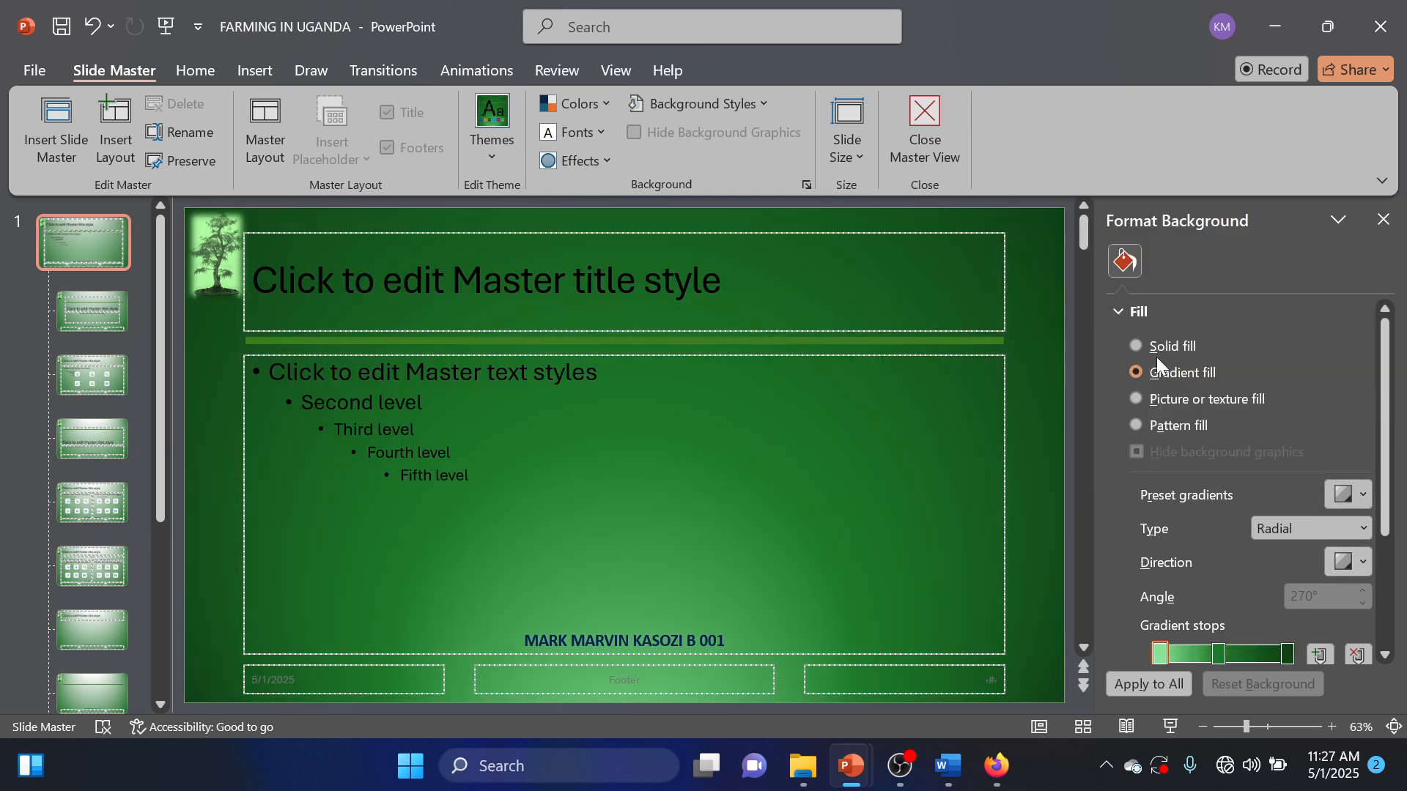
pyautogui.click(1364, 495)
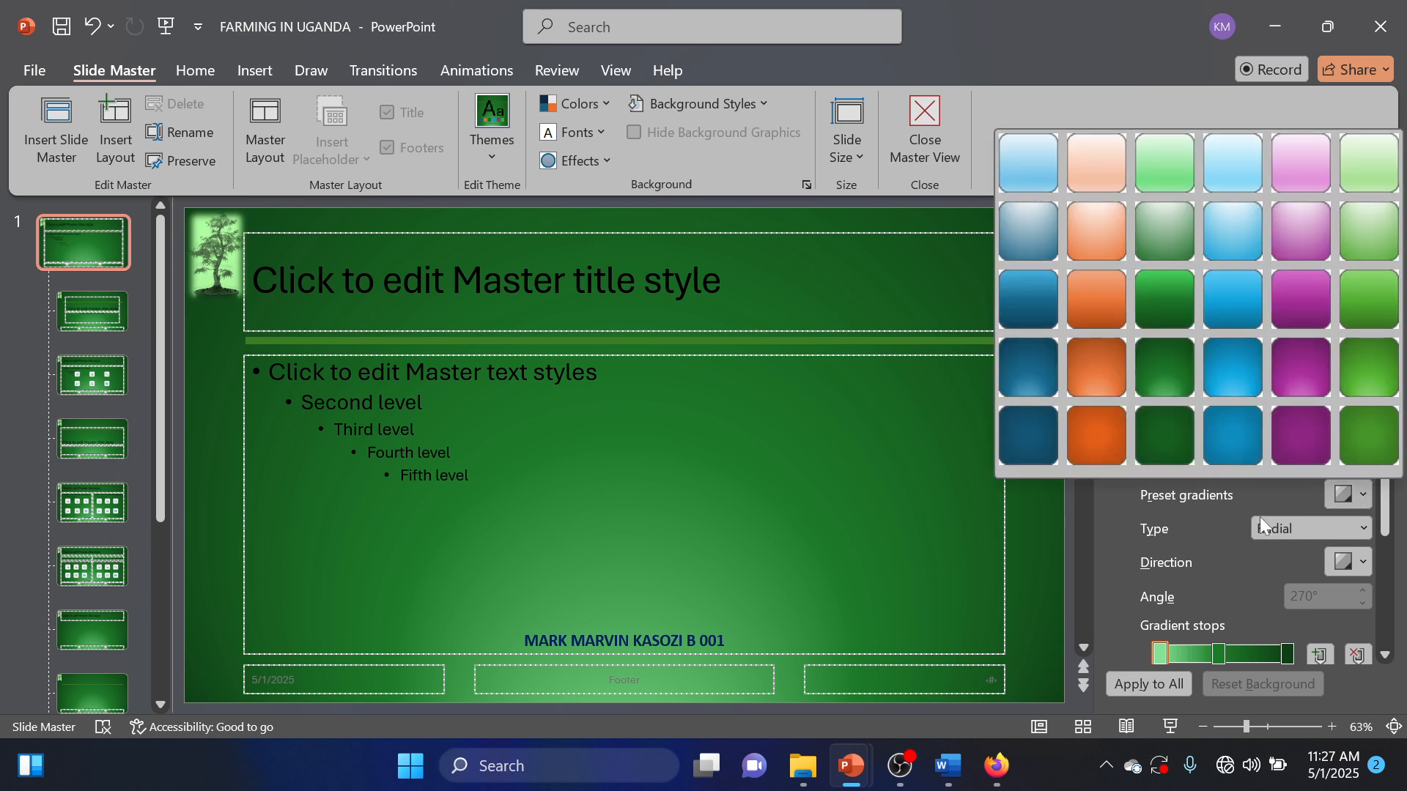
pyautogui.click(1159, 303)
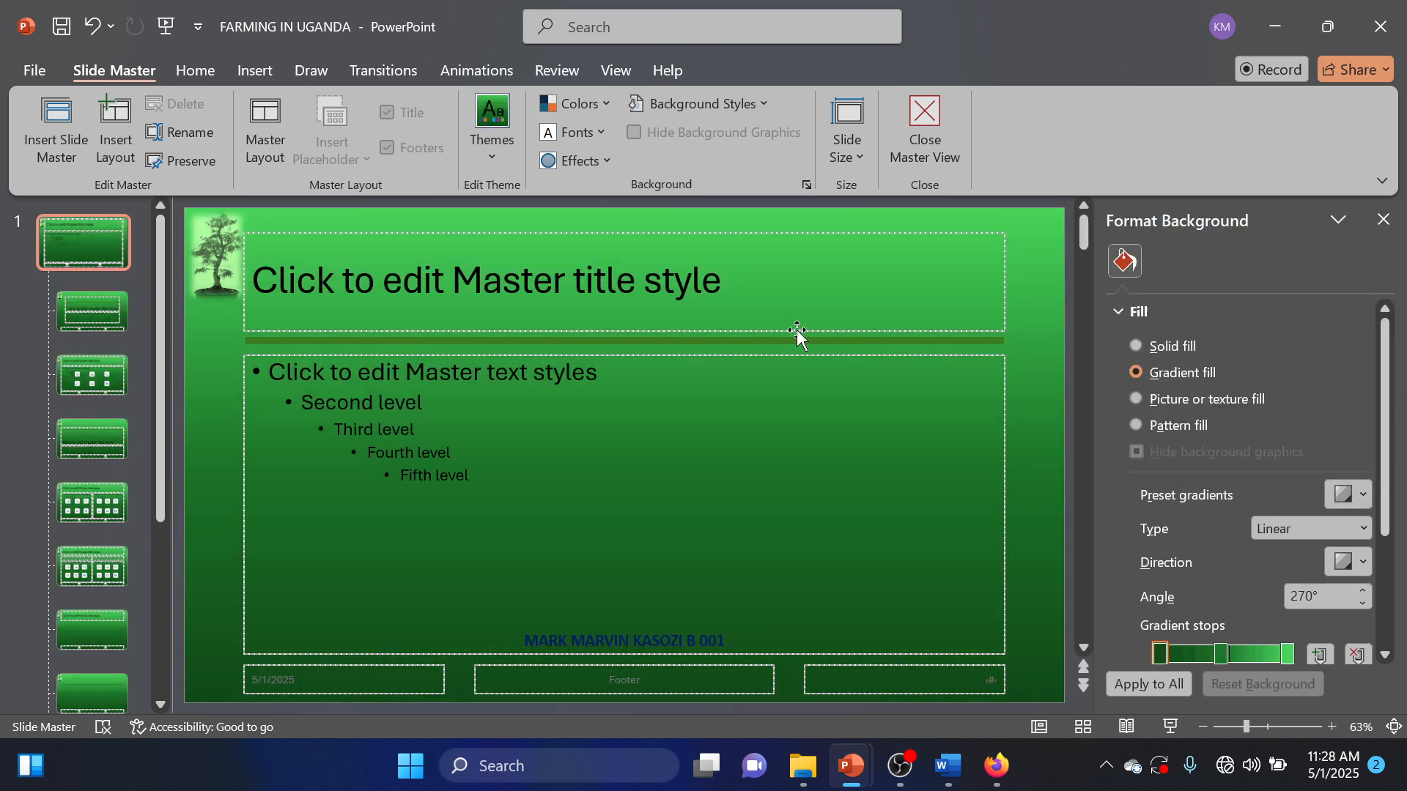
pyautogui.click(947, 771)
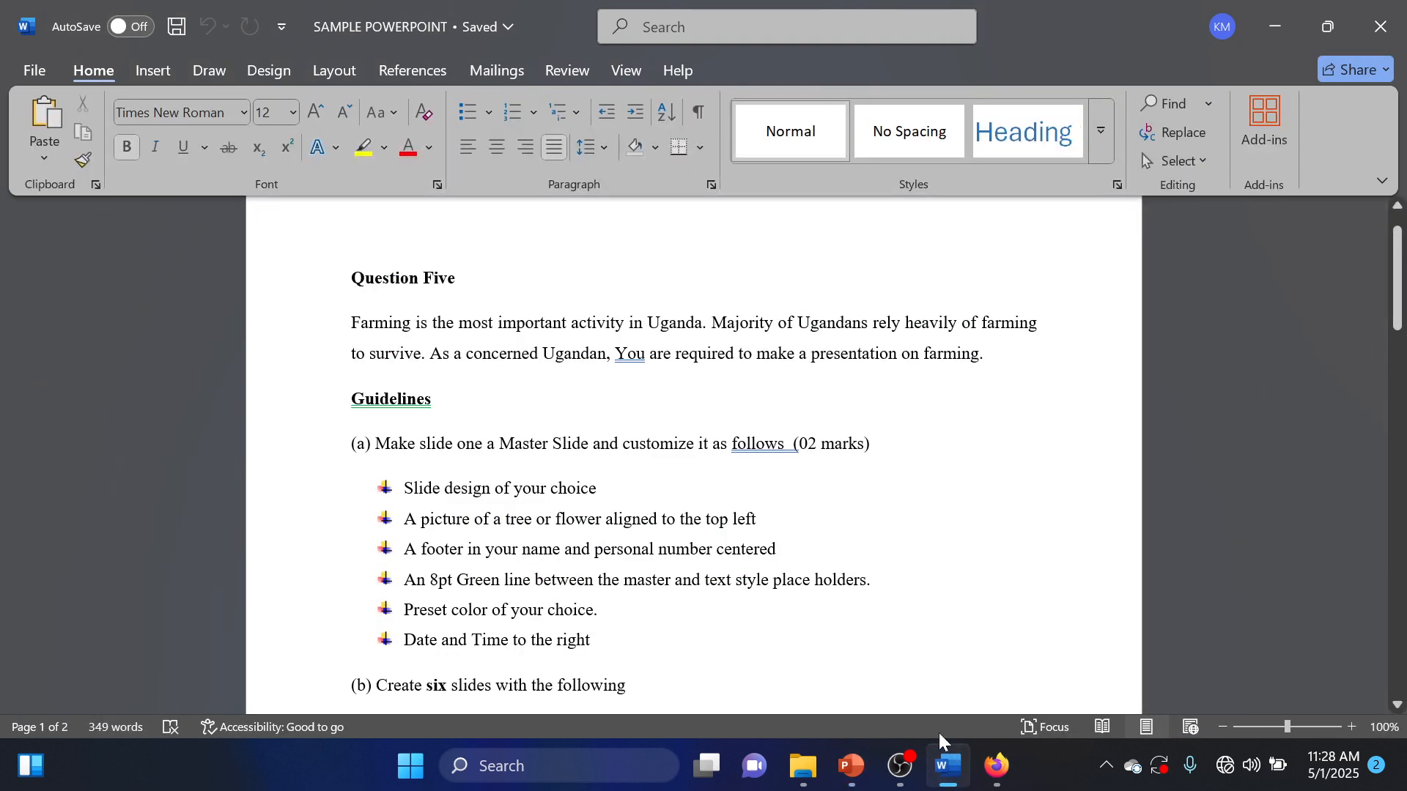
pyautogui.click(1275, 26)
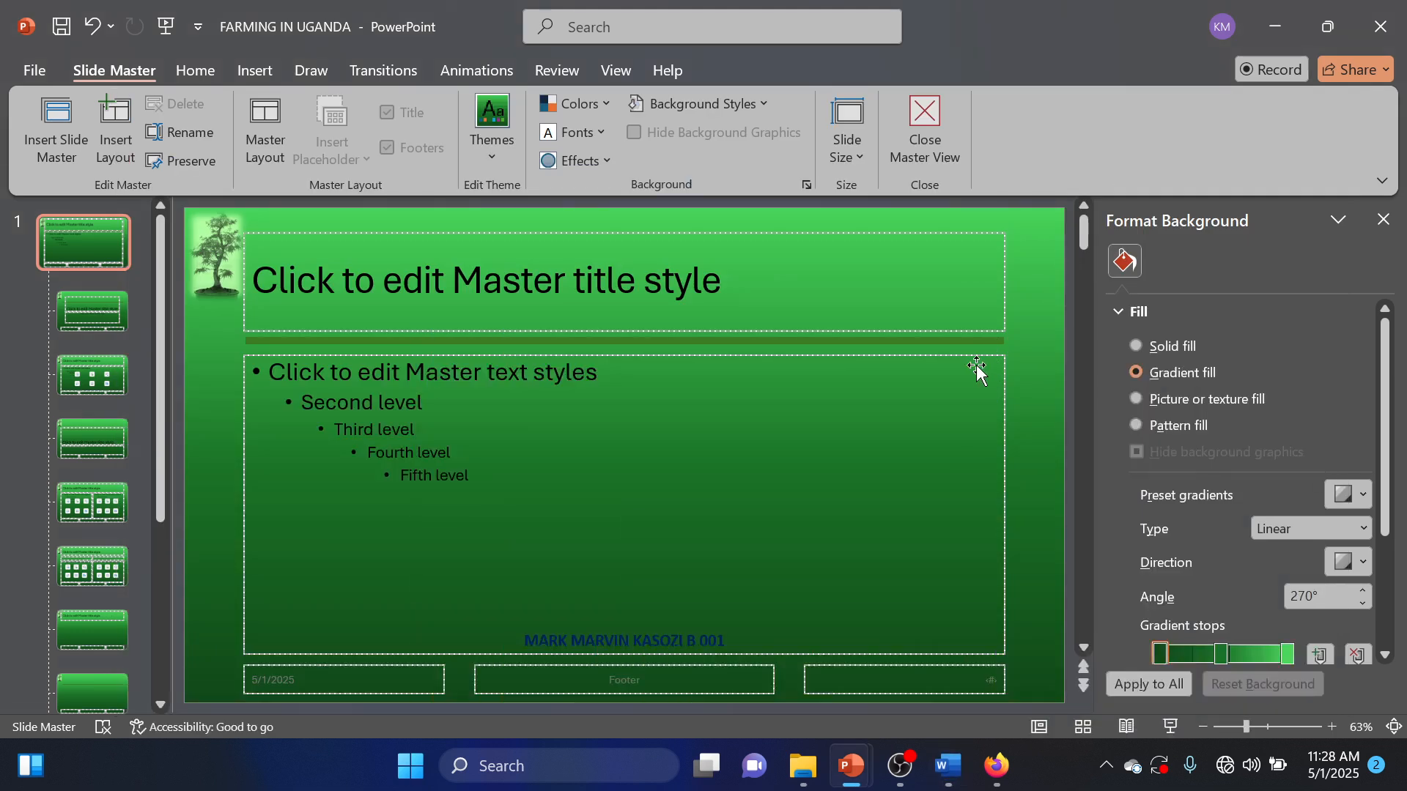
# Draw a 3" by 0.36" rectangle at the lower right of the master slide
pyautogui.click(275, 75)
pyautogui.click(442, 141)
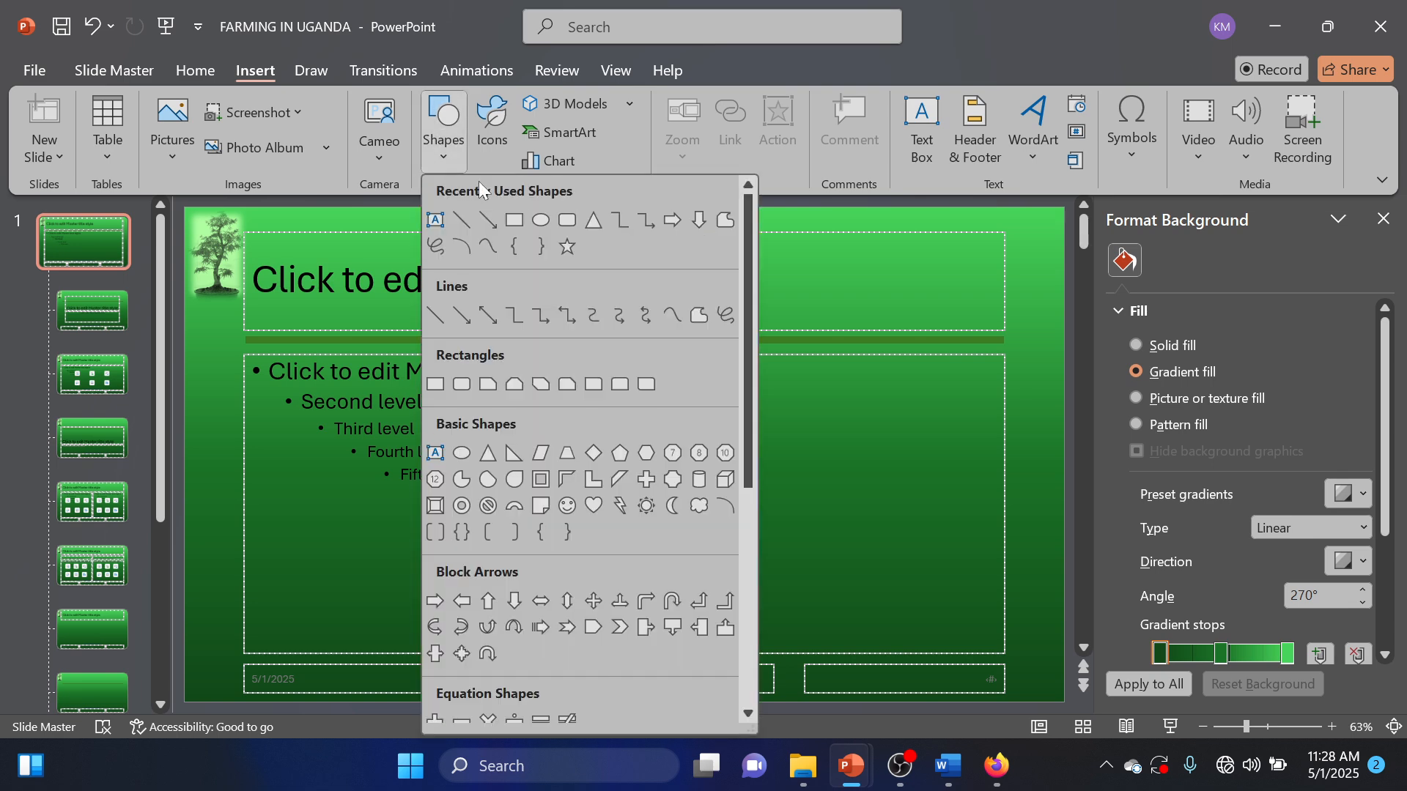
pyautogui.click(515, 220)
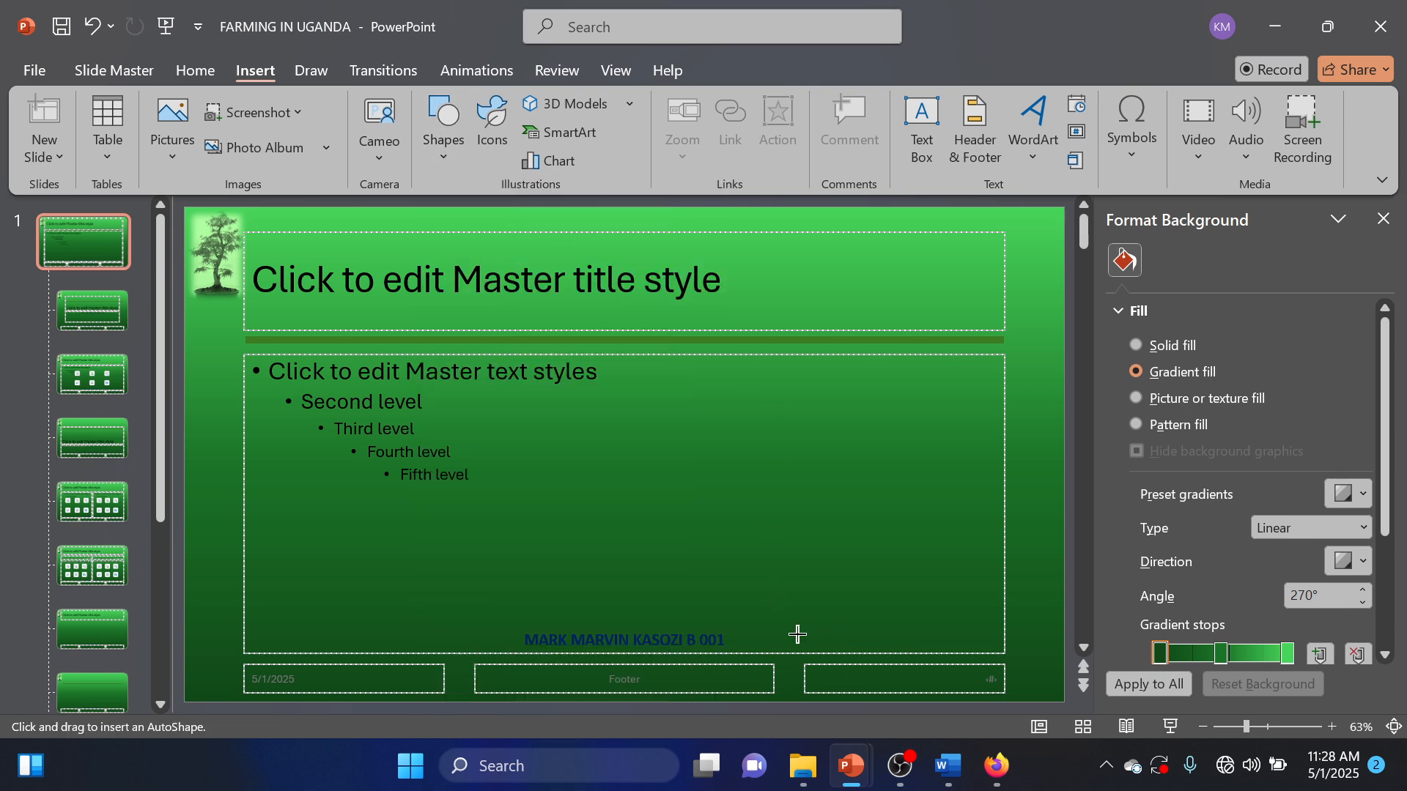
pyautogui.moveTo(806, 629); pyautogui.dragTo(1004, 644)
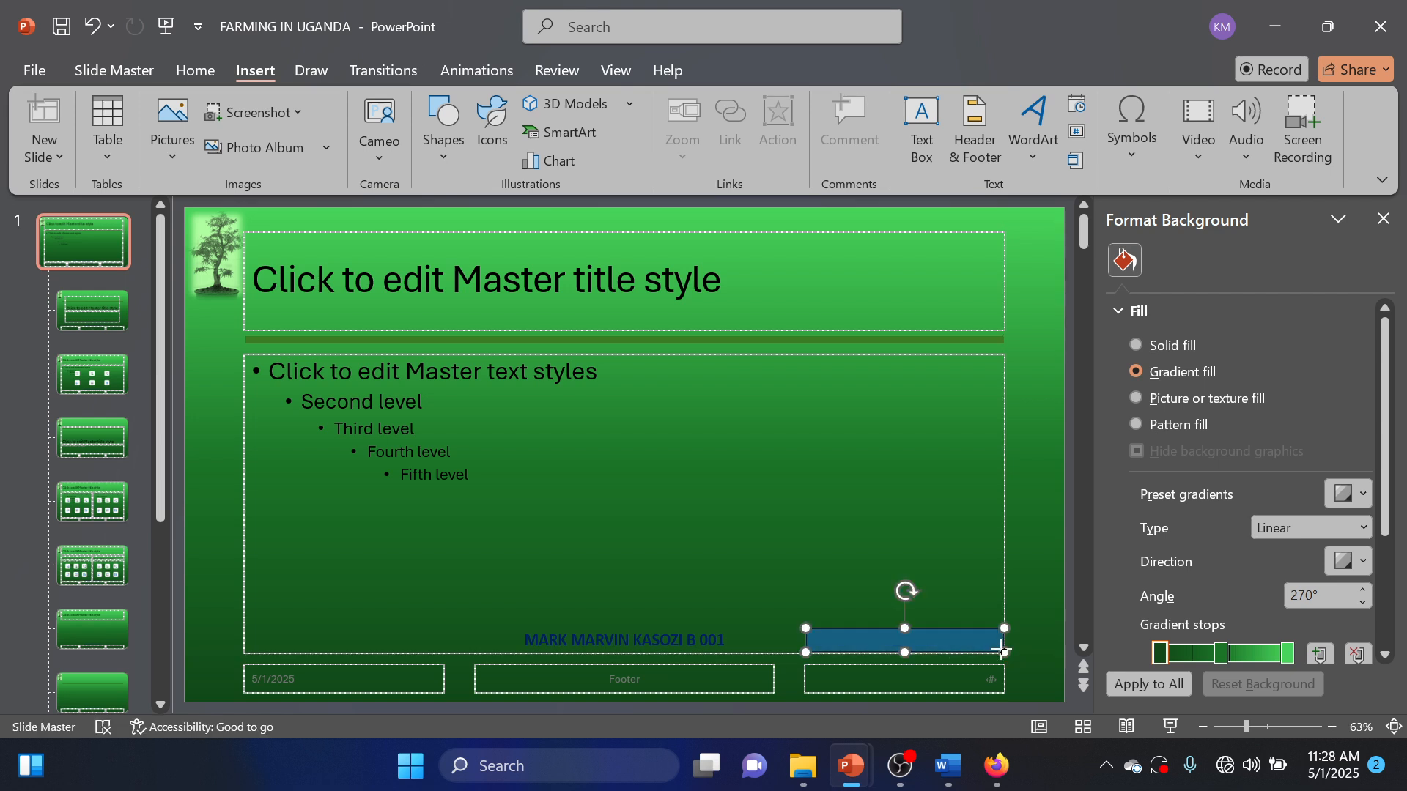
pyautogui.rightClick(959, 645)
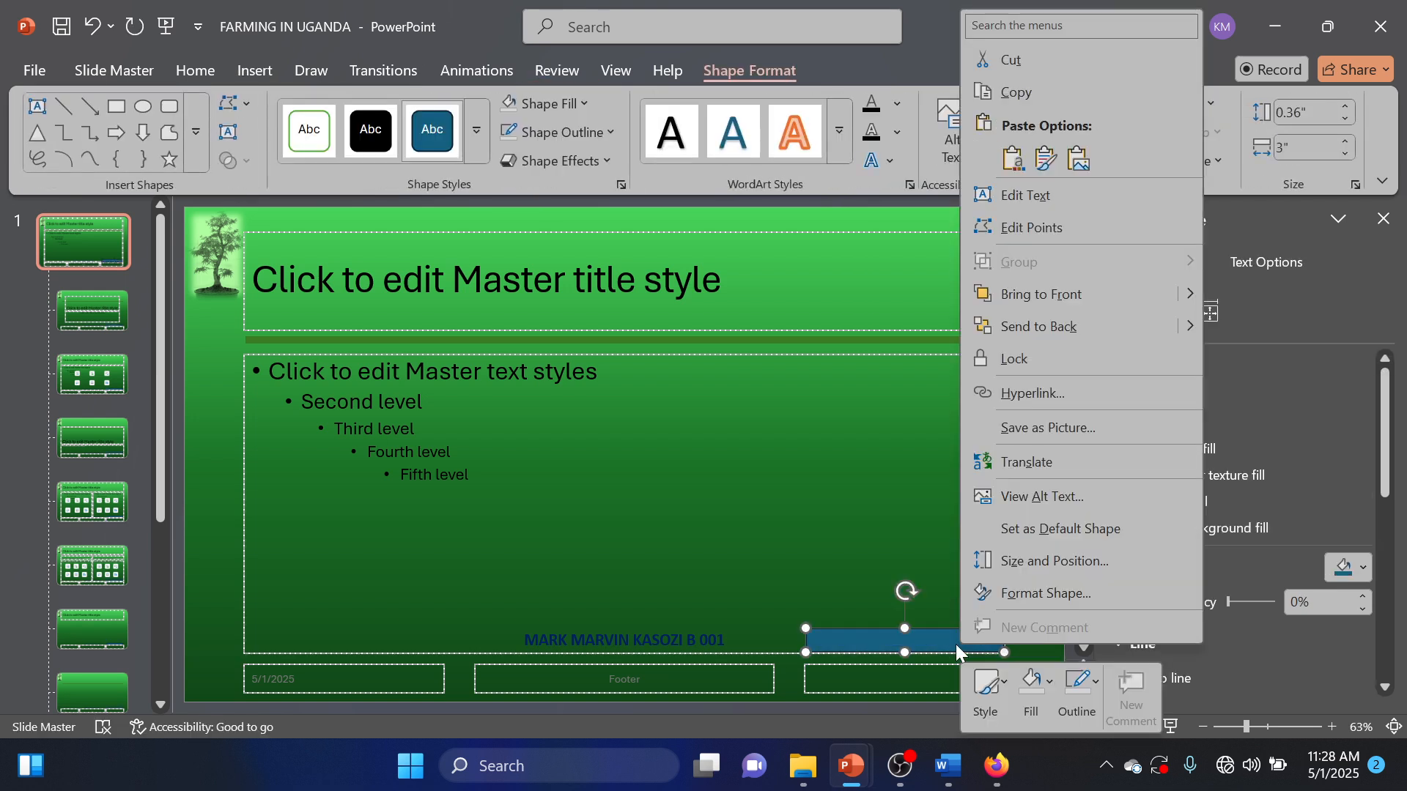
pyautogui.click(1037, 198)
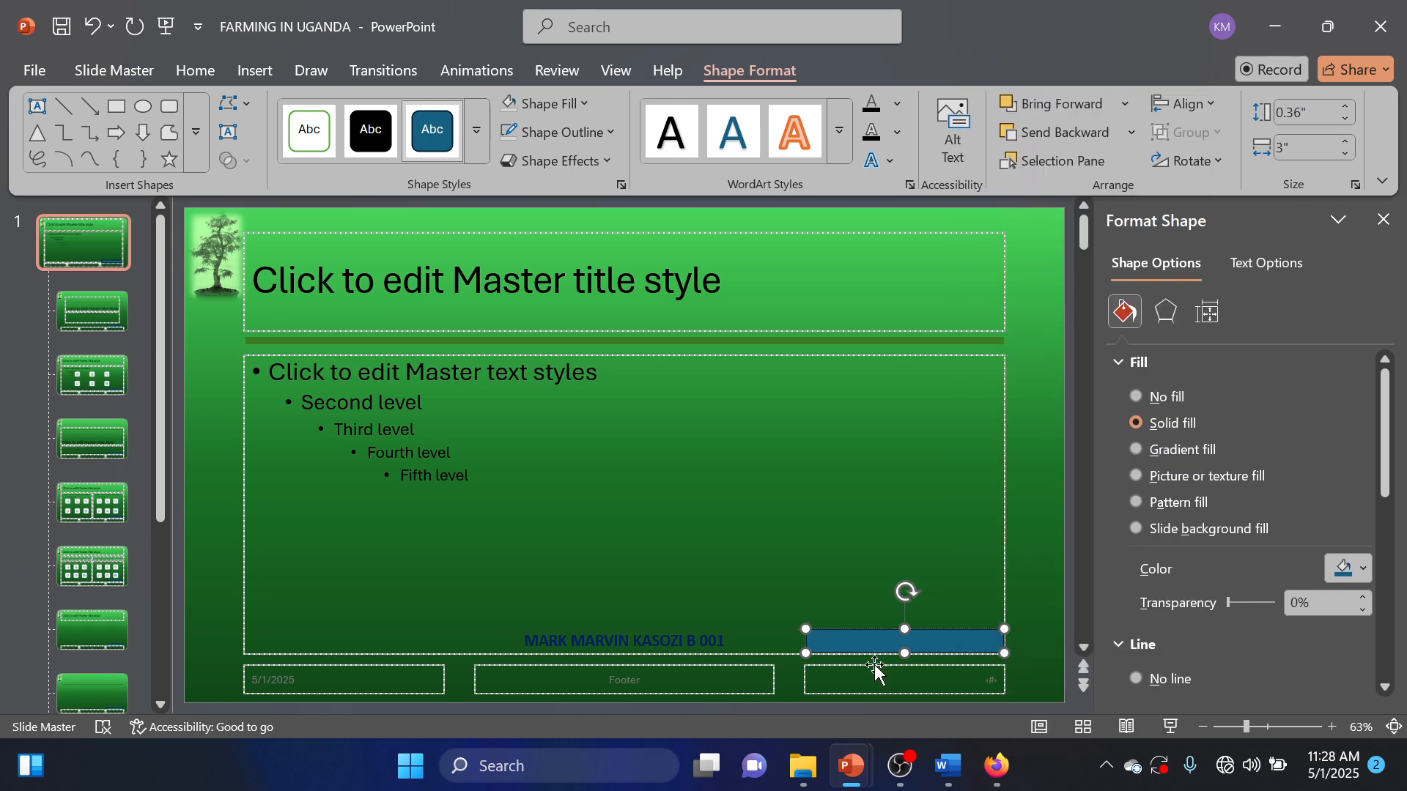
pyautogui.click(256, 73)
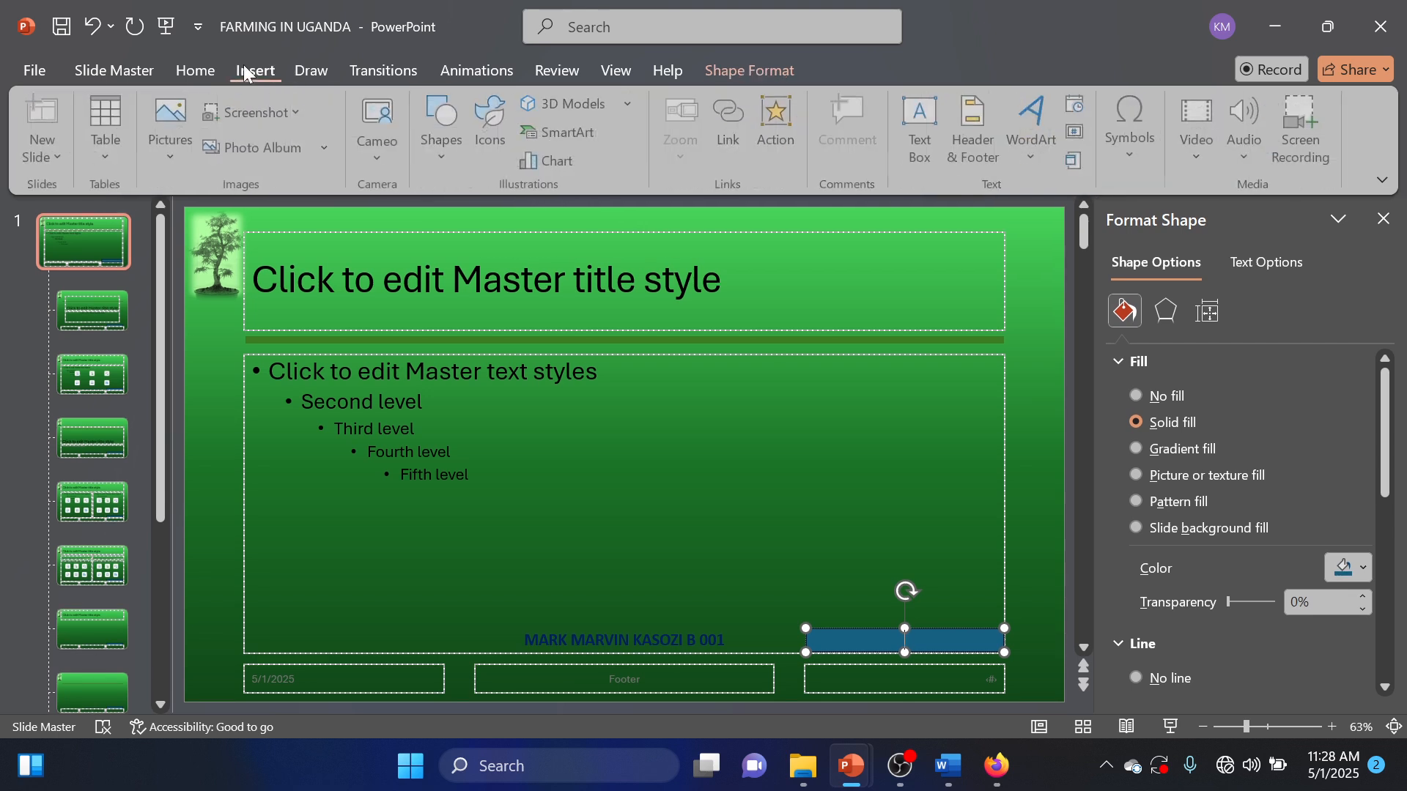
# Insert the date as Thursday, May 1, 2025, set to update automatically
pyautogui.click(1080, 106)
pyautogui.click(571, 281)
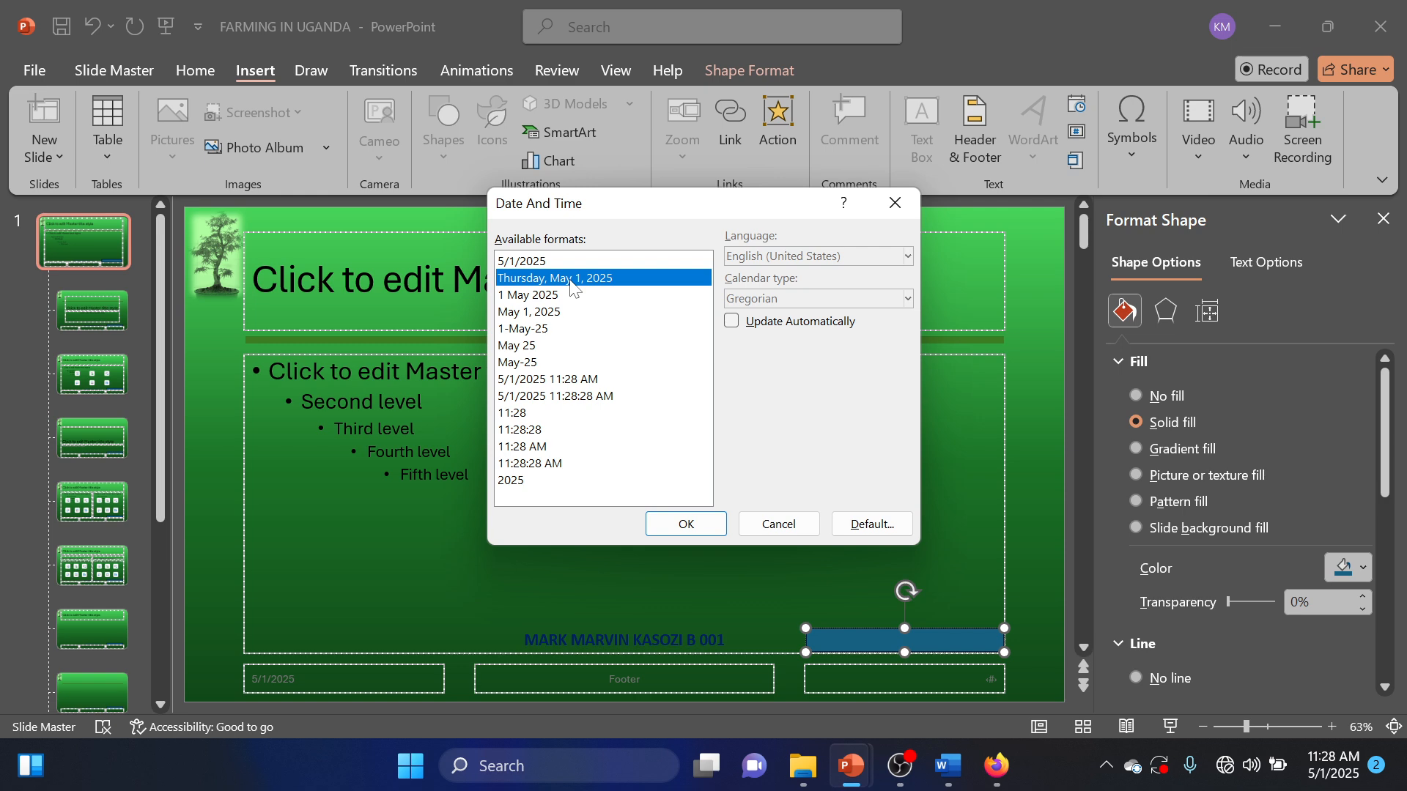
pyautogui.click(730, 322)
pyautogui.click(686, 523)
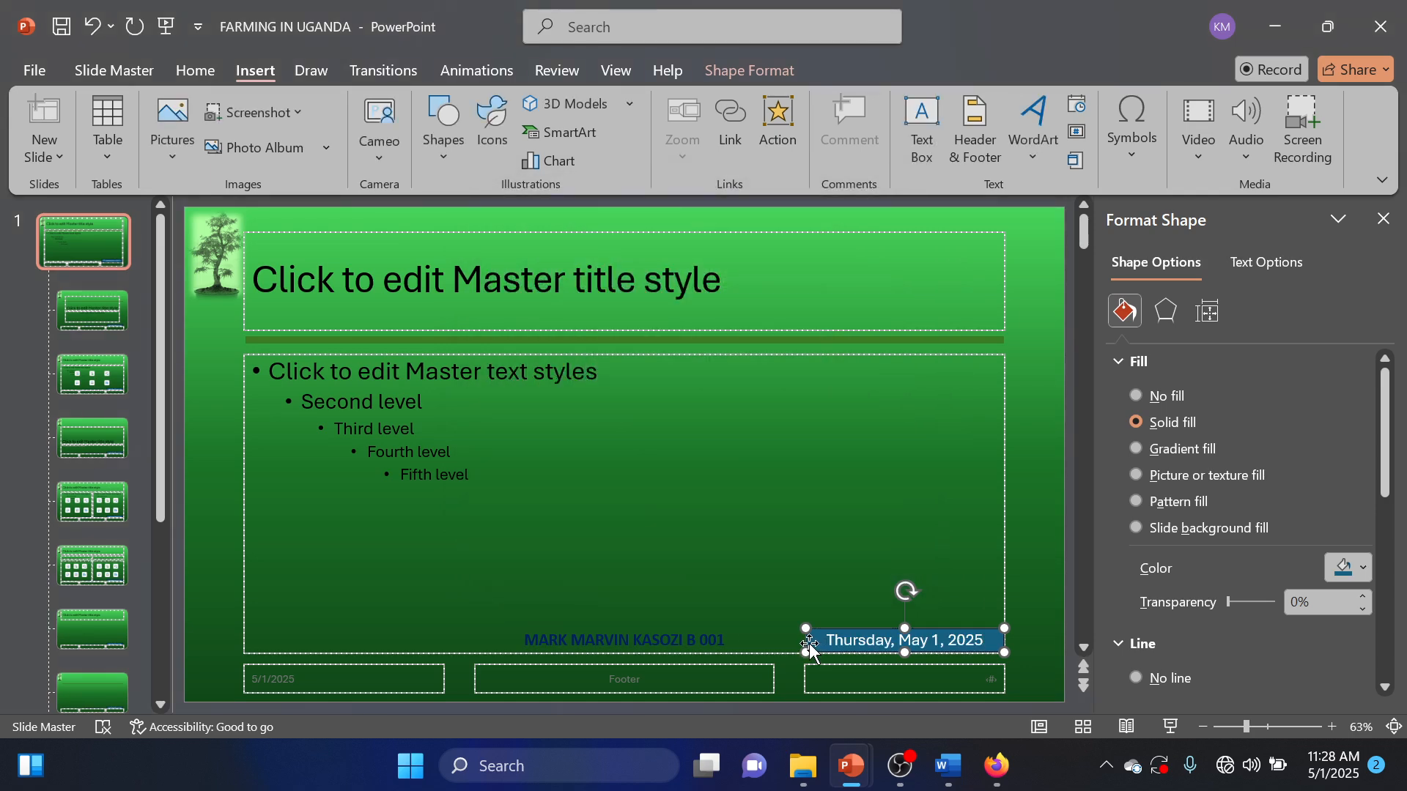
# Give the date box No Fill and No Outline
pyautogui.click(742, 70)
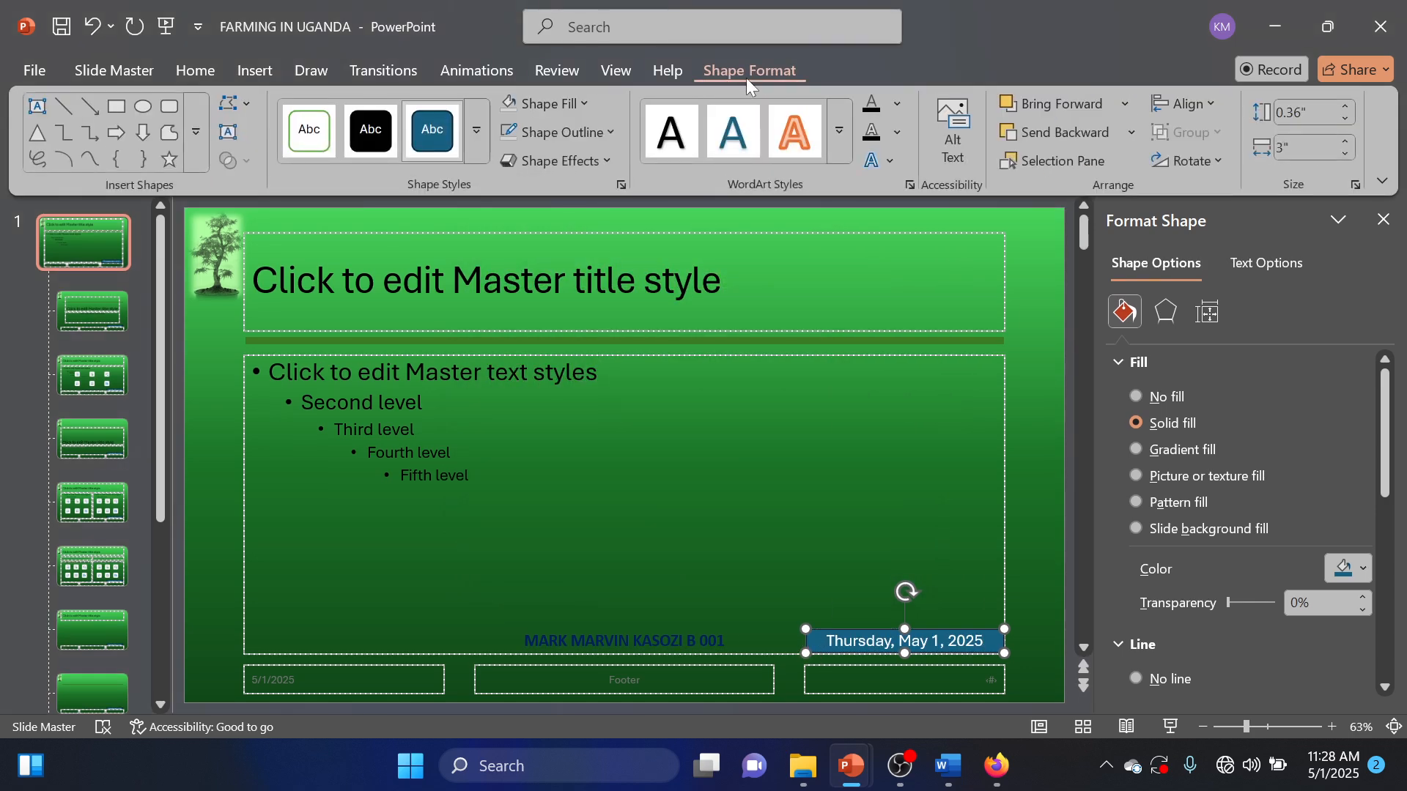
pyautogui.click(580, 104)
pyautogui.click(564, 475)
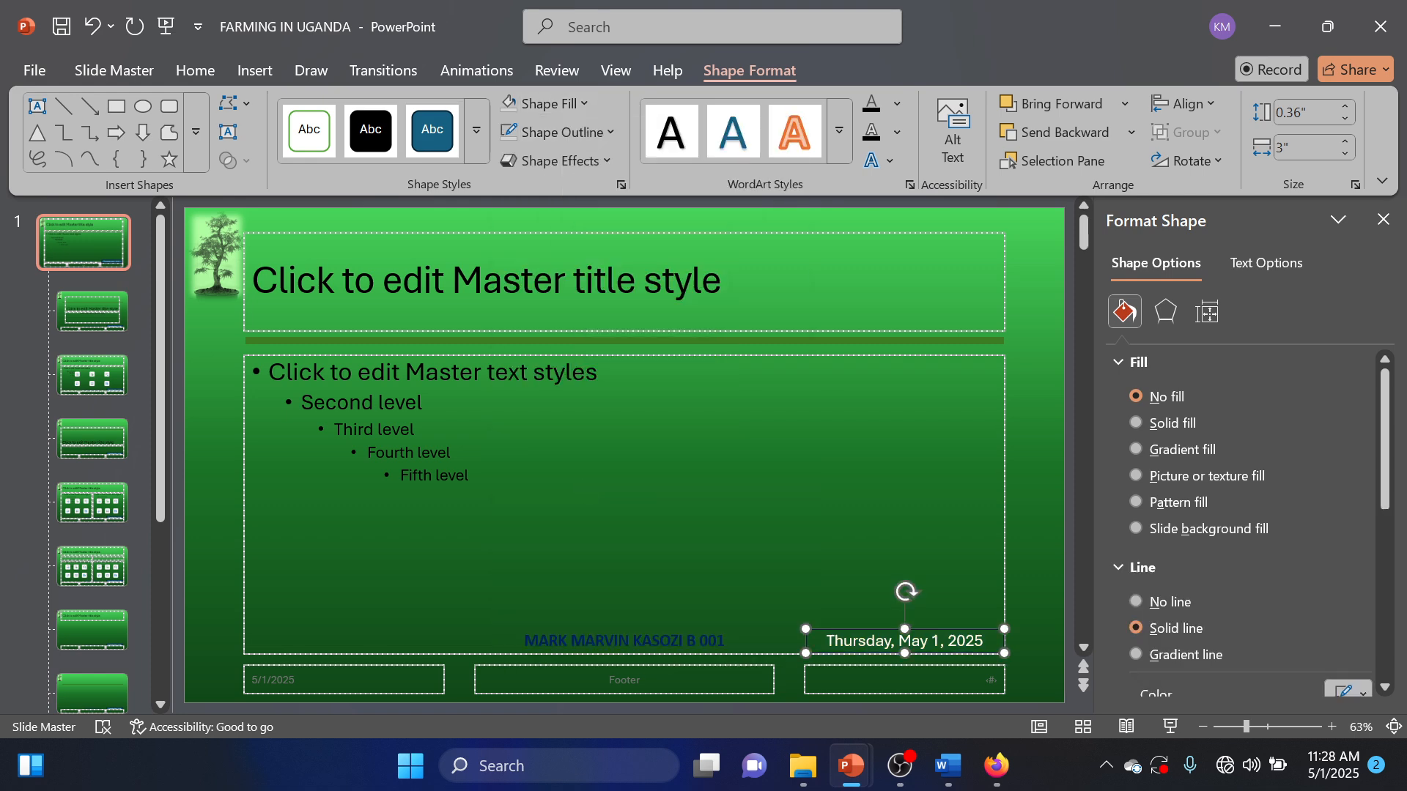
pyautogui.click(608, 131)
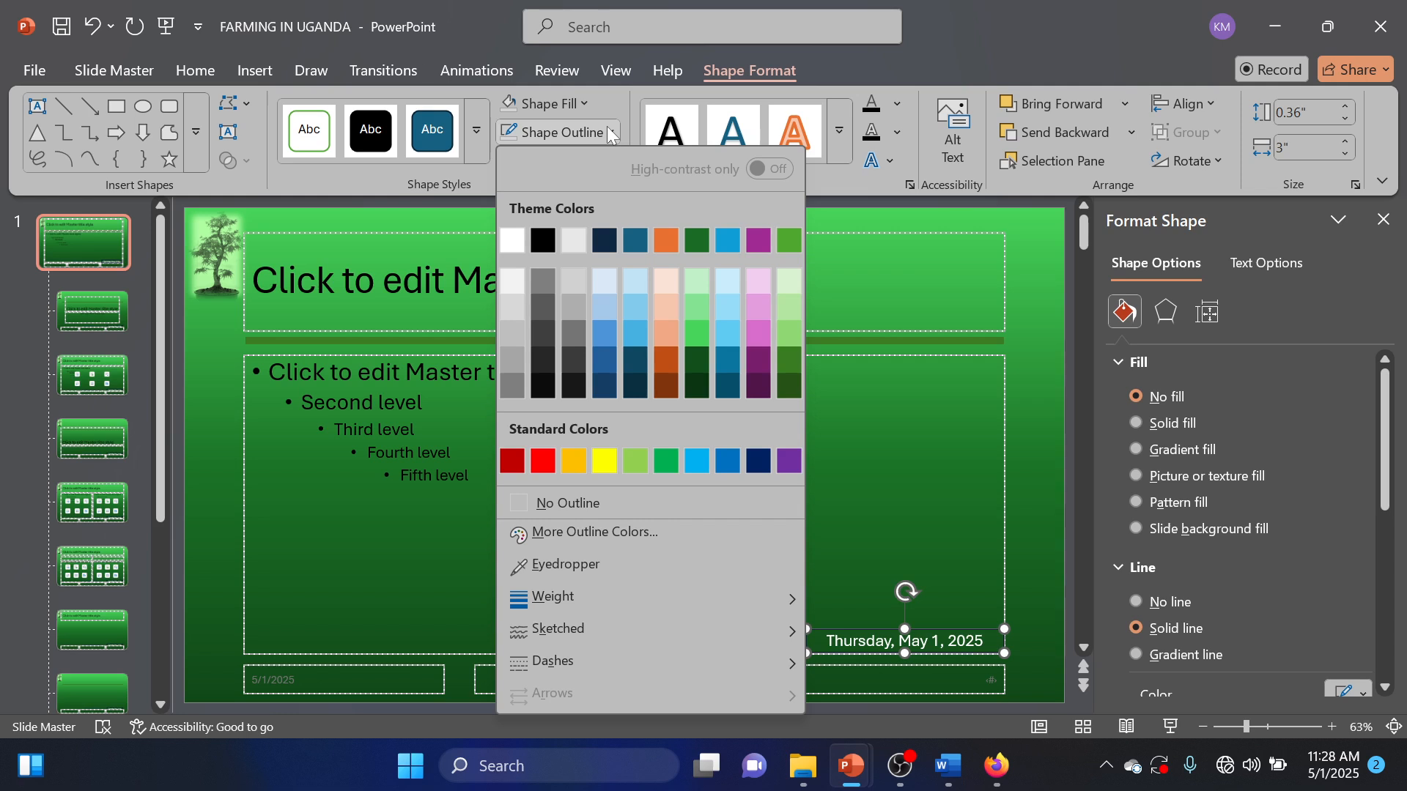
pyautogui.click(578, 504)
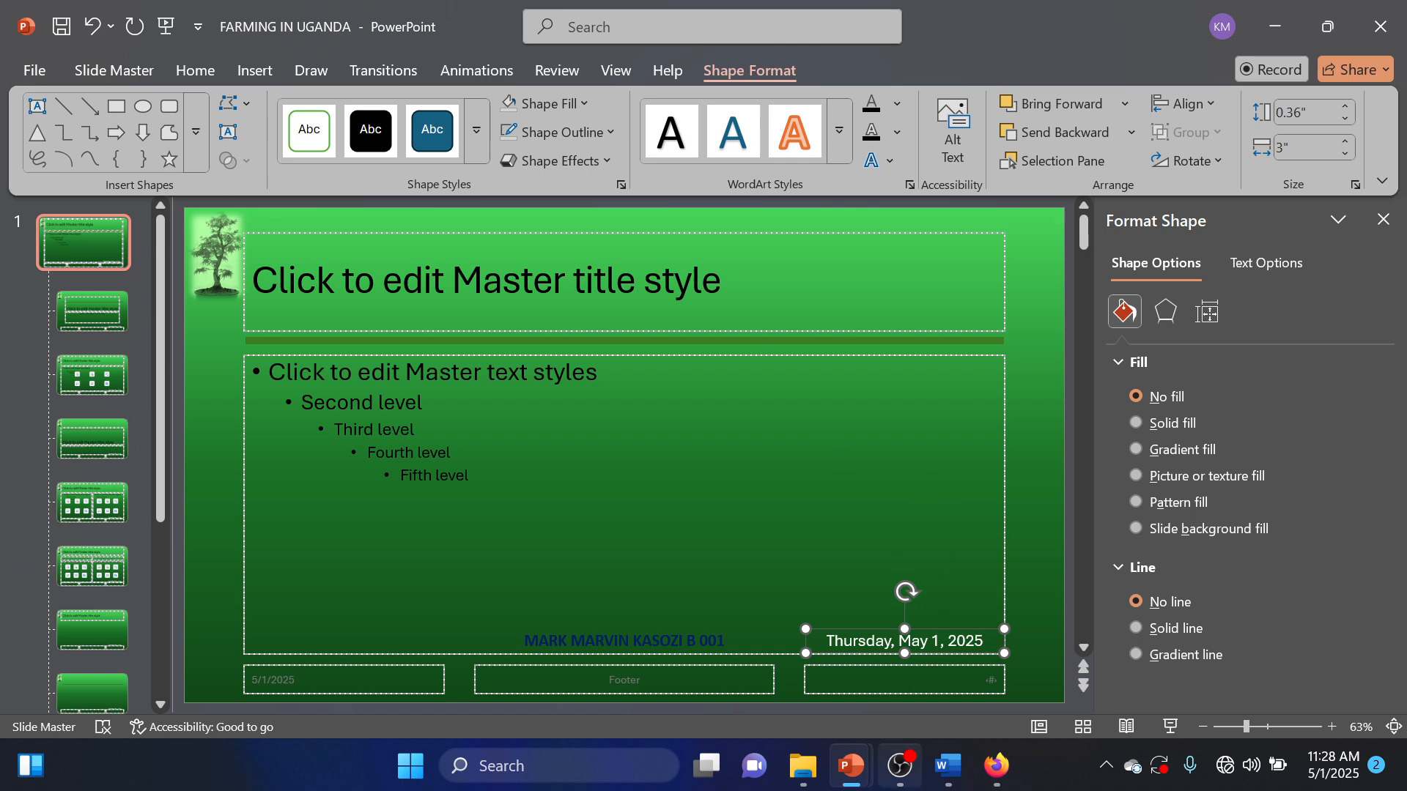
pyautogui.click(945, 783)
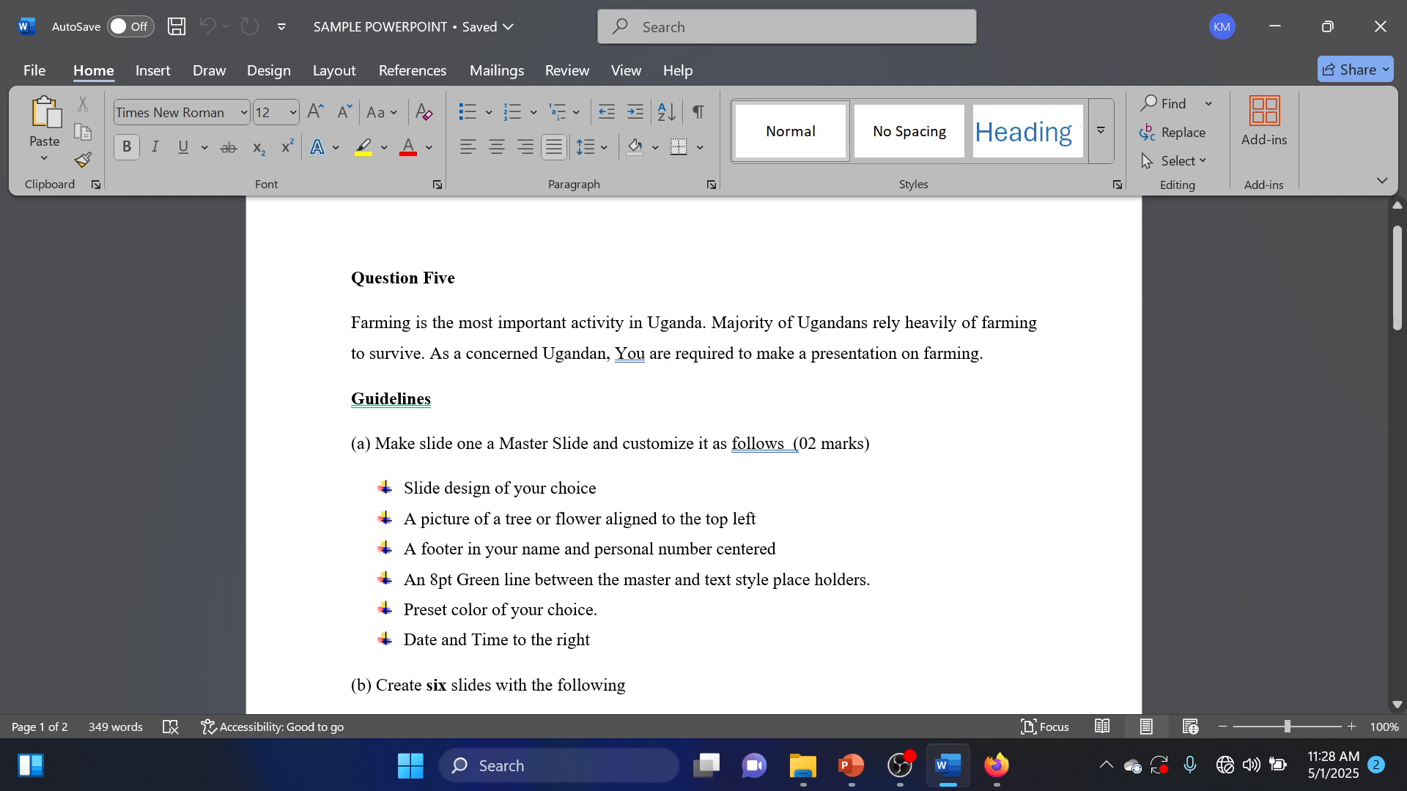
# Review the rest of the Word brief, then close master view to return to title slide 1
pyautogui.scroll(-2, 694, 454)
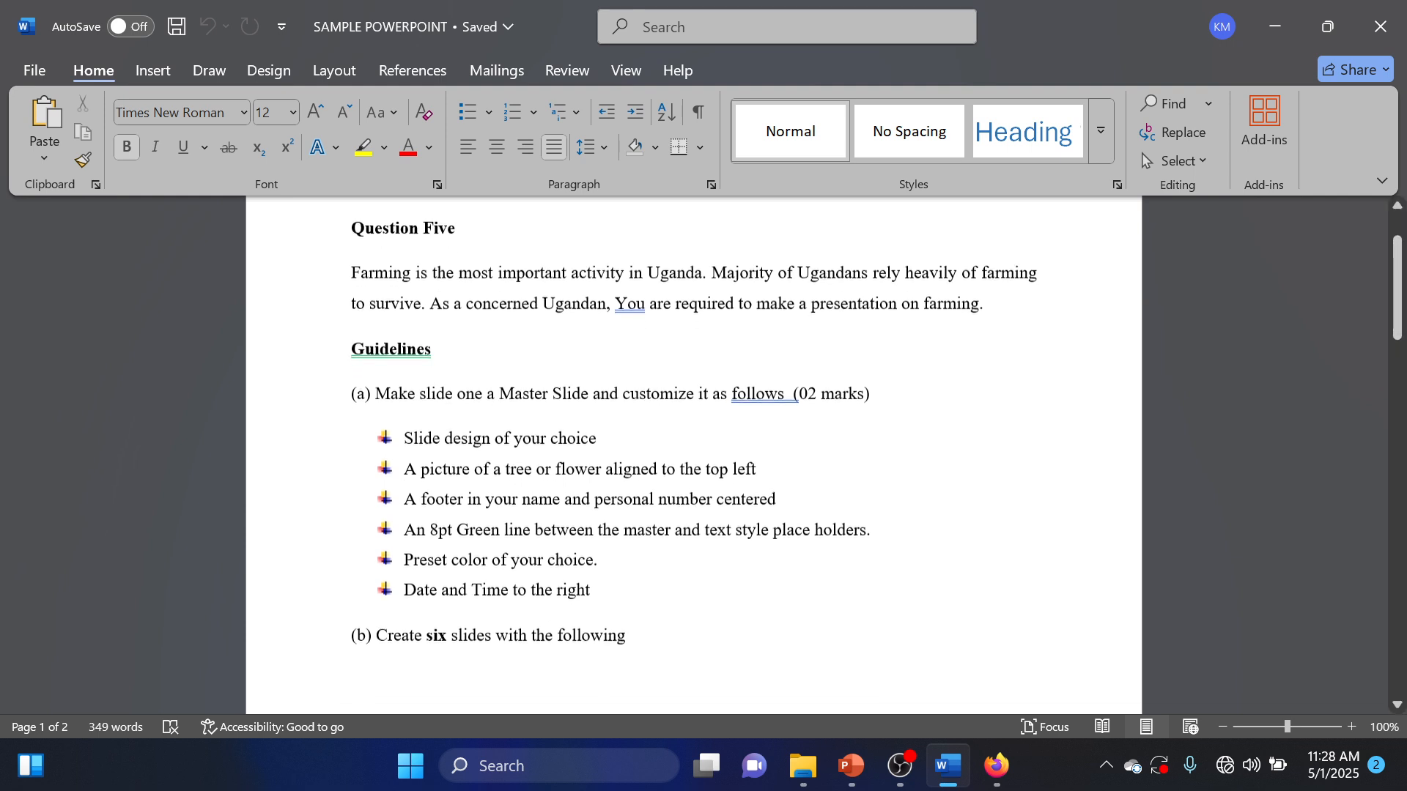
pyautogui.scroll(-1, 693, 455)
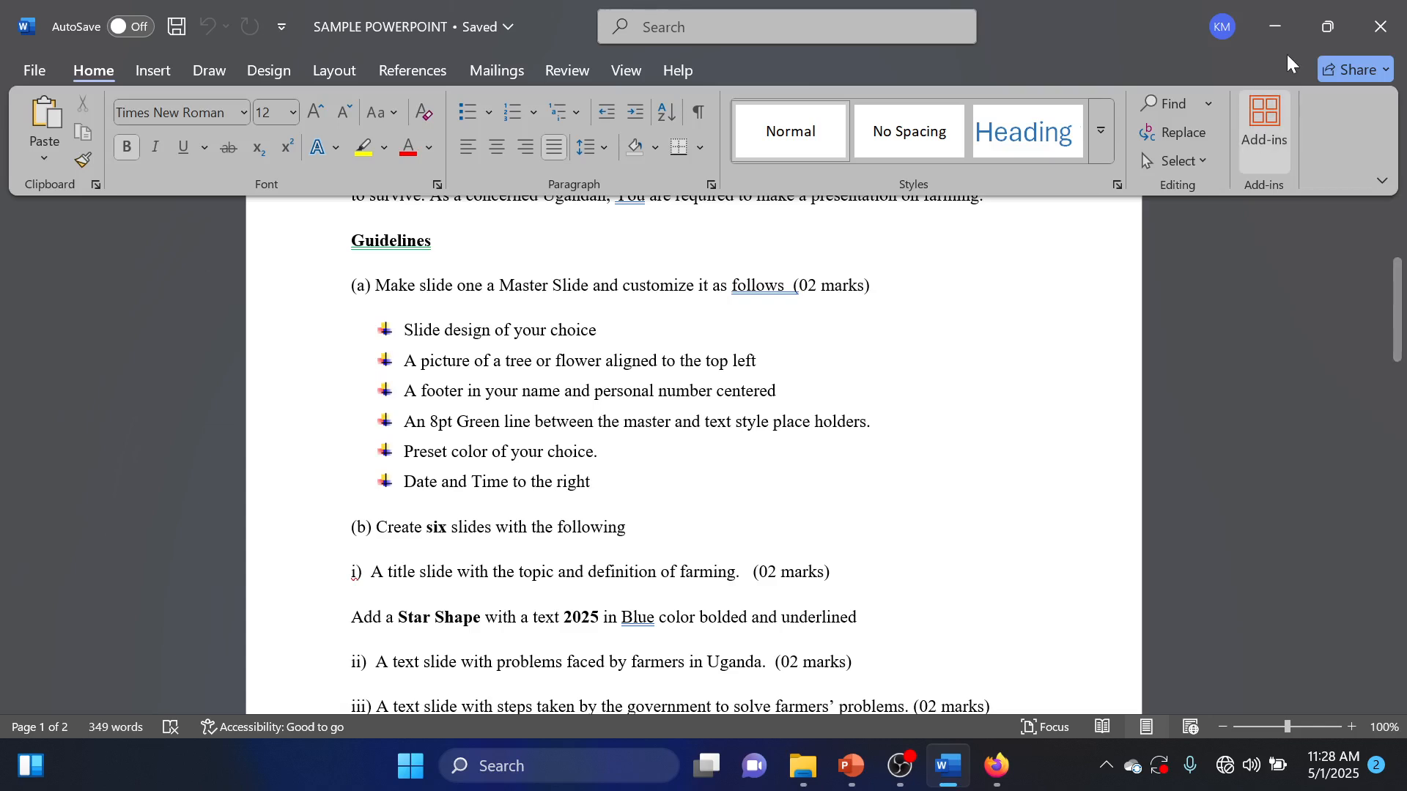
pyautogui.click(1275, 26)
pyautogui.click(87, 244)
pyautogui.click(128, 69)
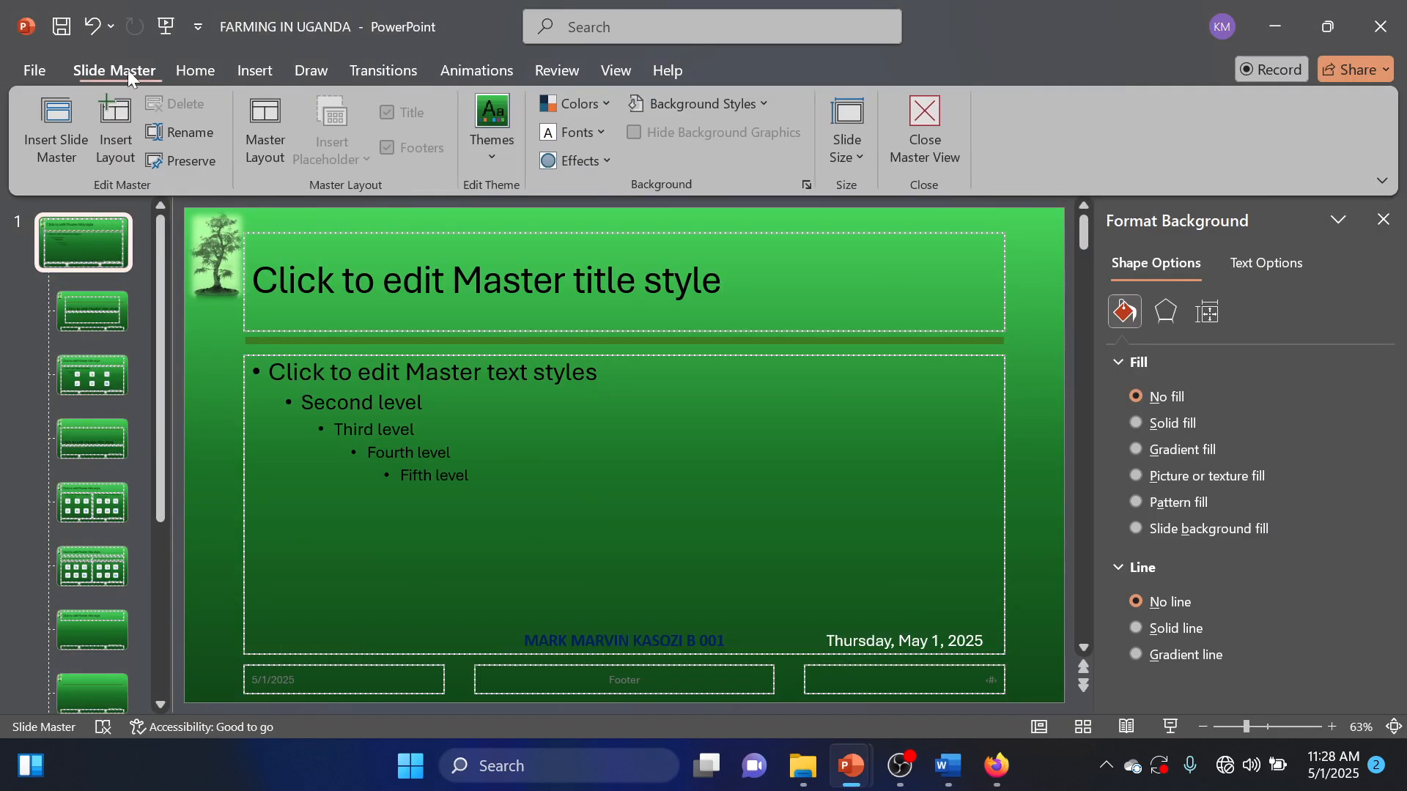
pyautogui.click(948, 133)
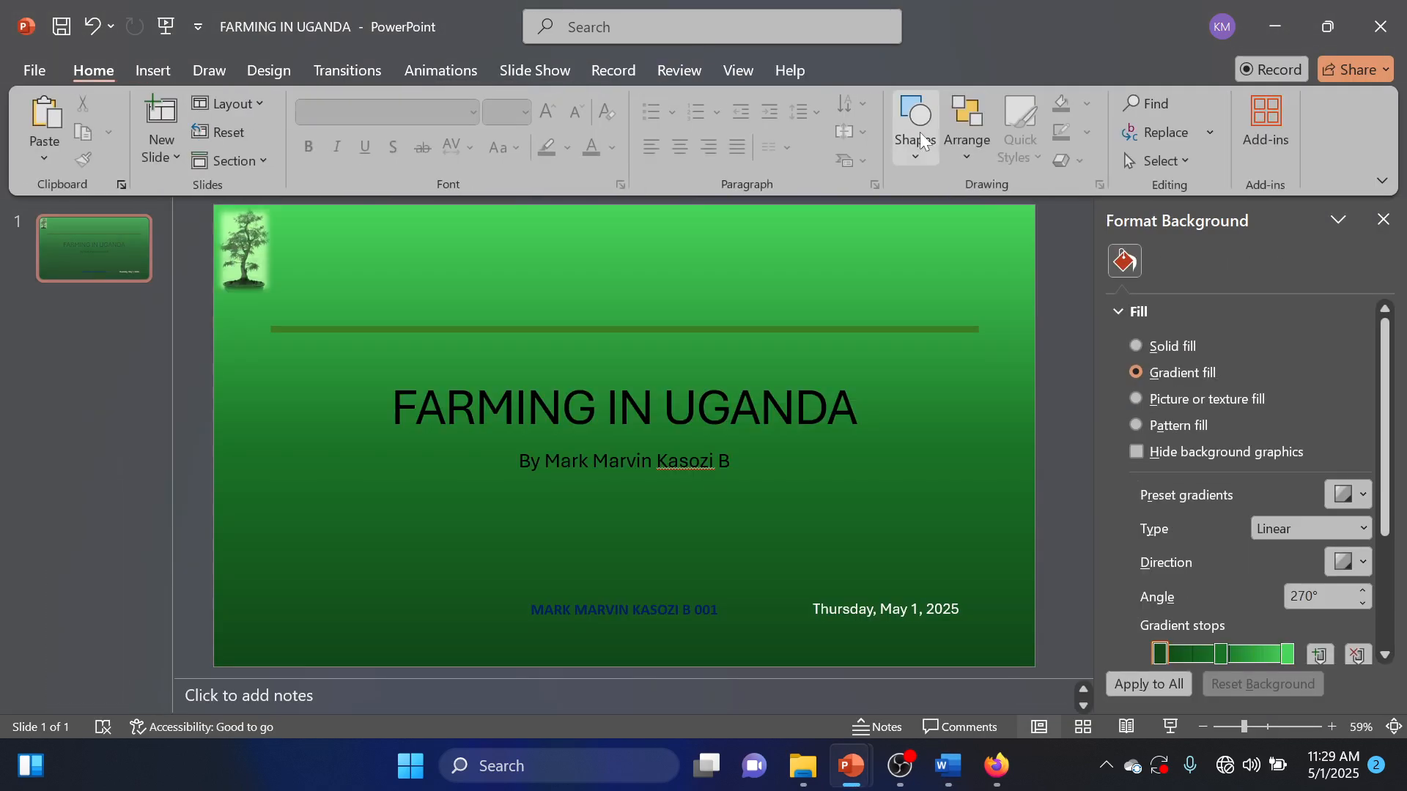
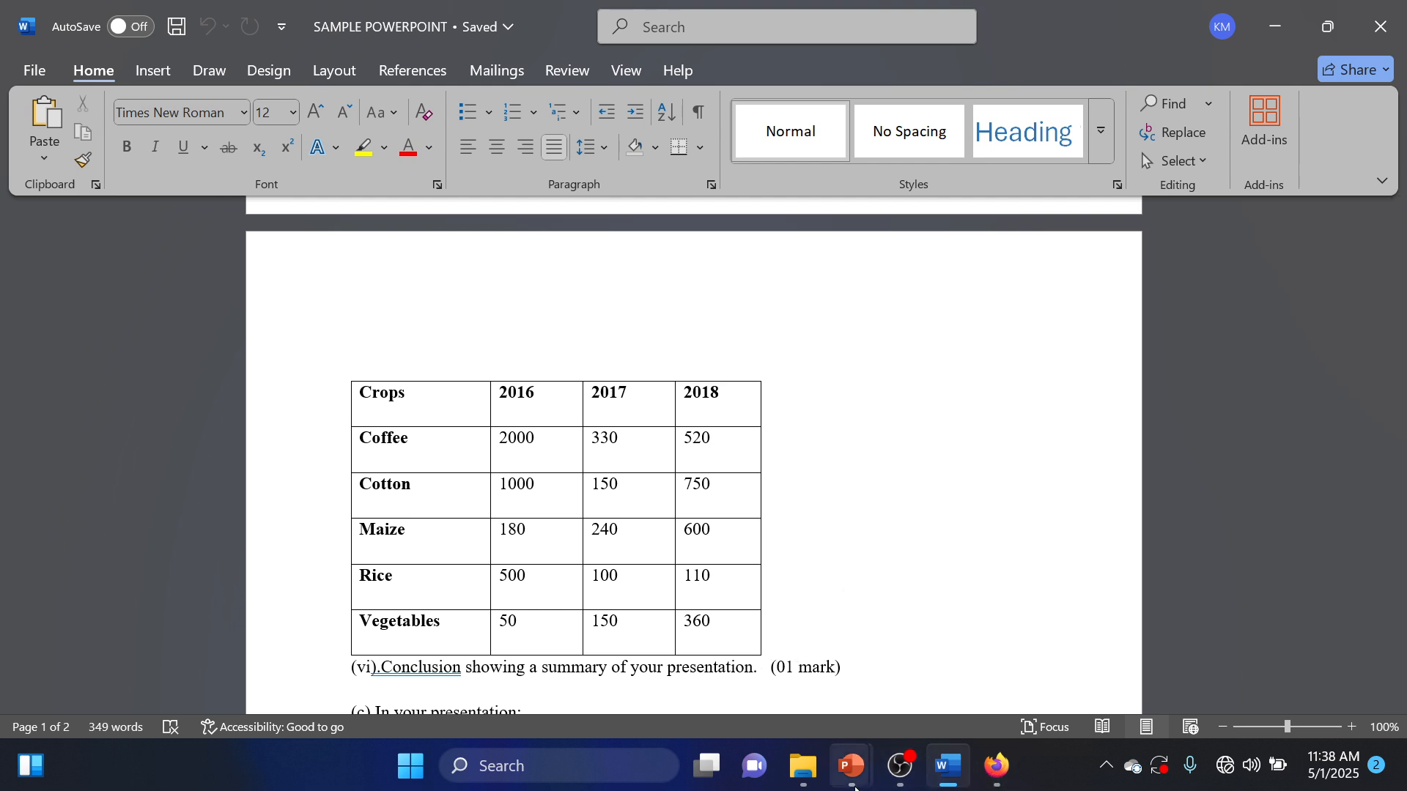
# Switch from Word to the FARMING IN UGANDA presentation, showing the empty slide 5
pyautogui.moveTo(852, 787)
pyautogui.click(969, 663)
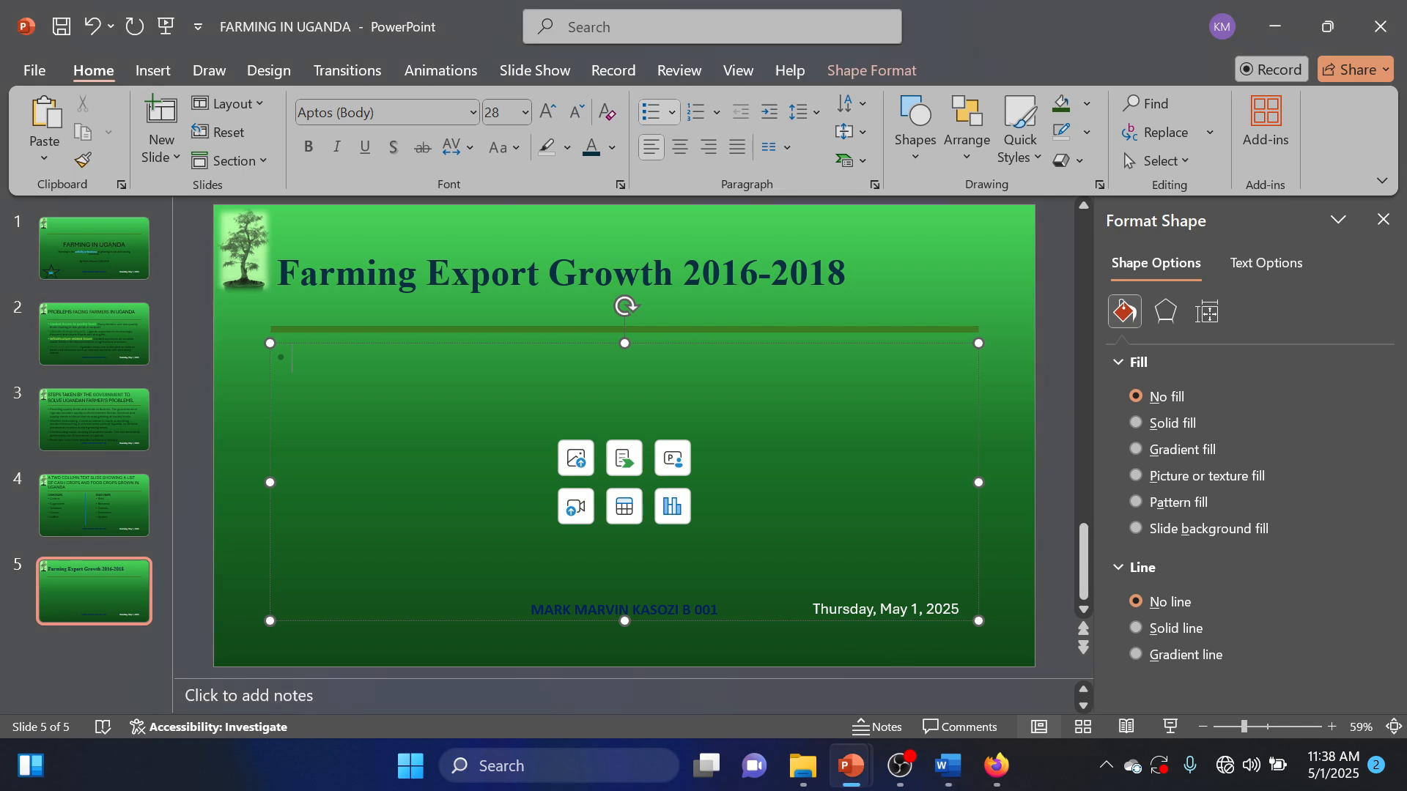
# Insert a 3-D Clustered Column chart with sample data into slide 5's placeholder
pyautogui.click(671, 507)
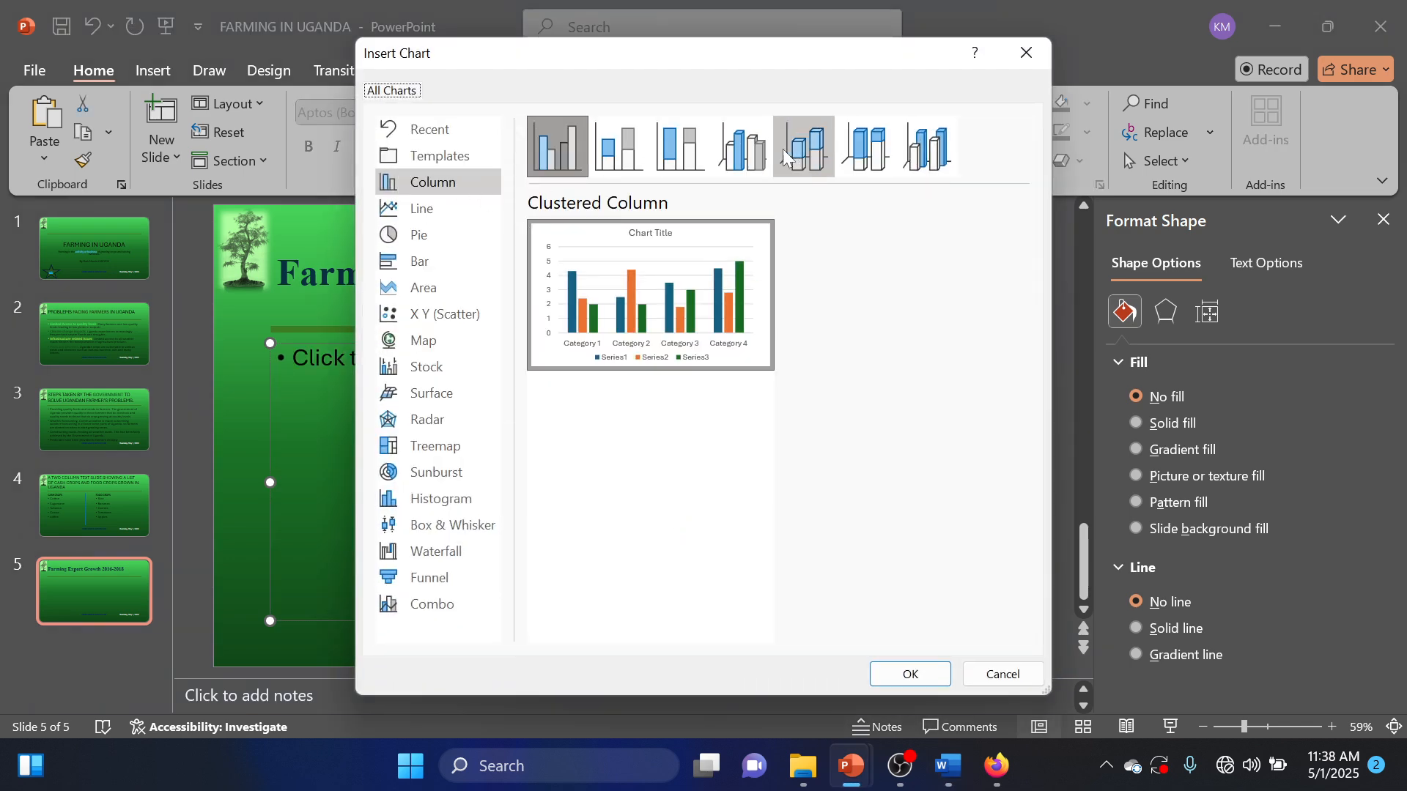
pyautogui.click(742, 146)
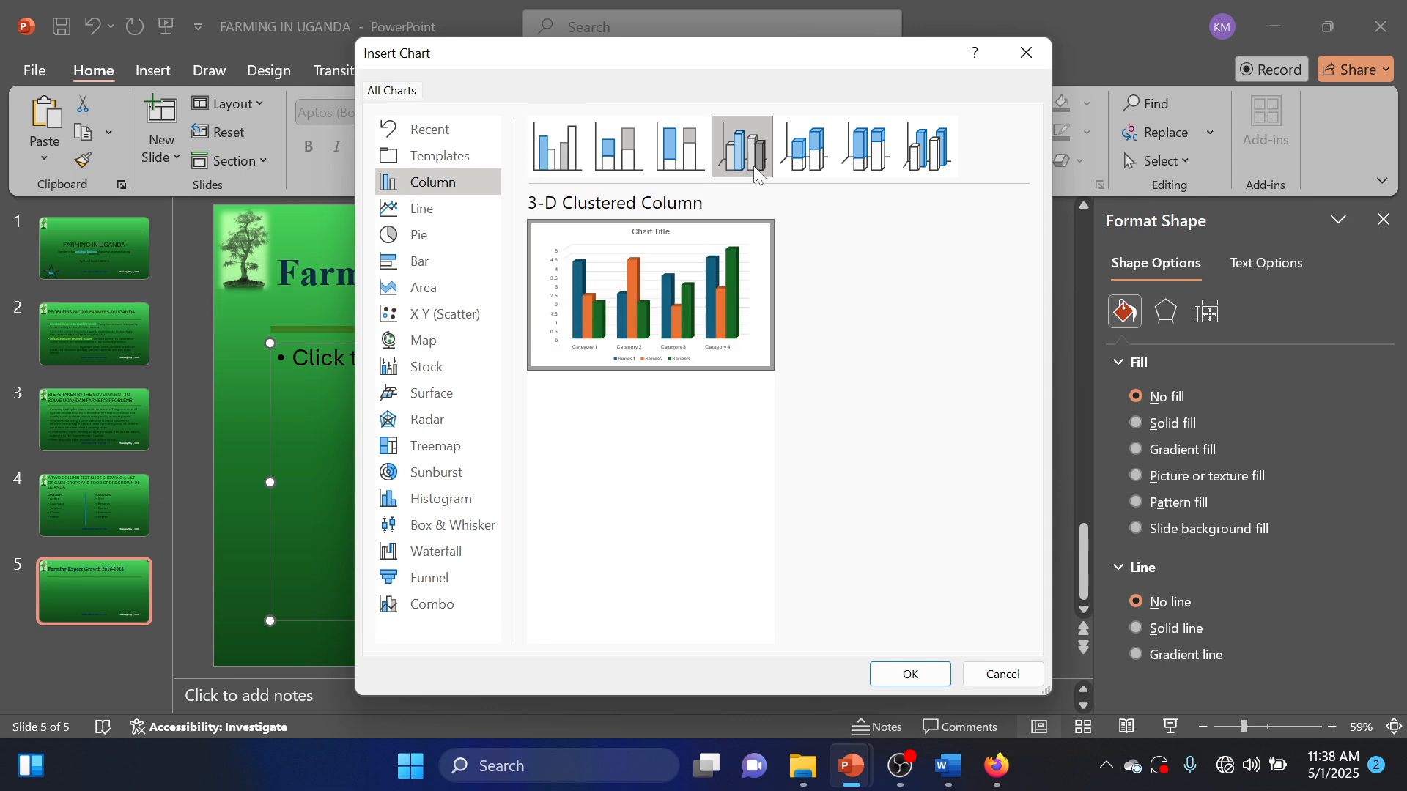
pyautogui.click(911, 675)
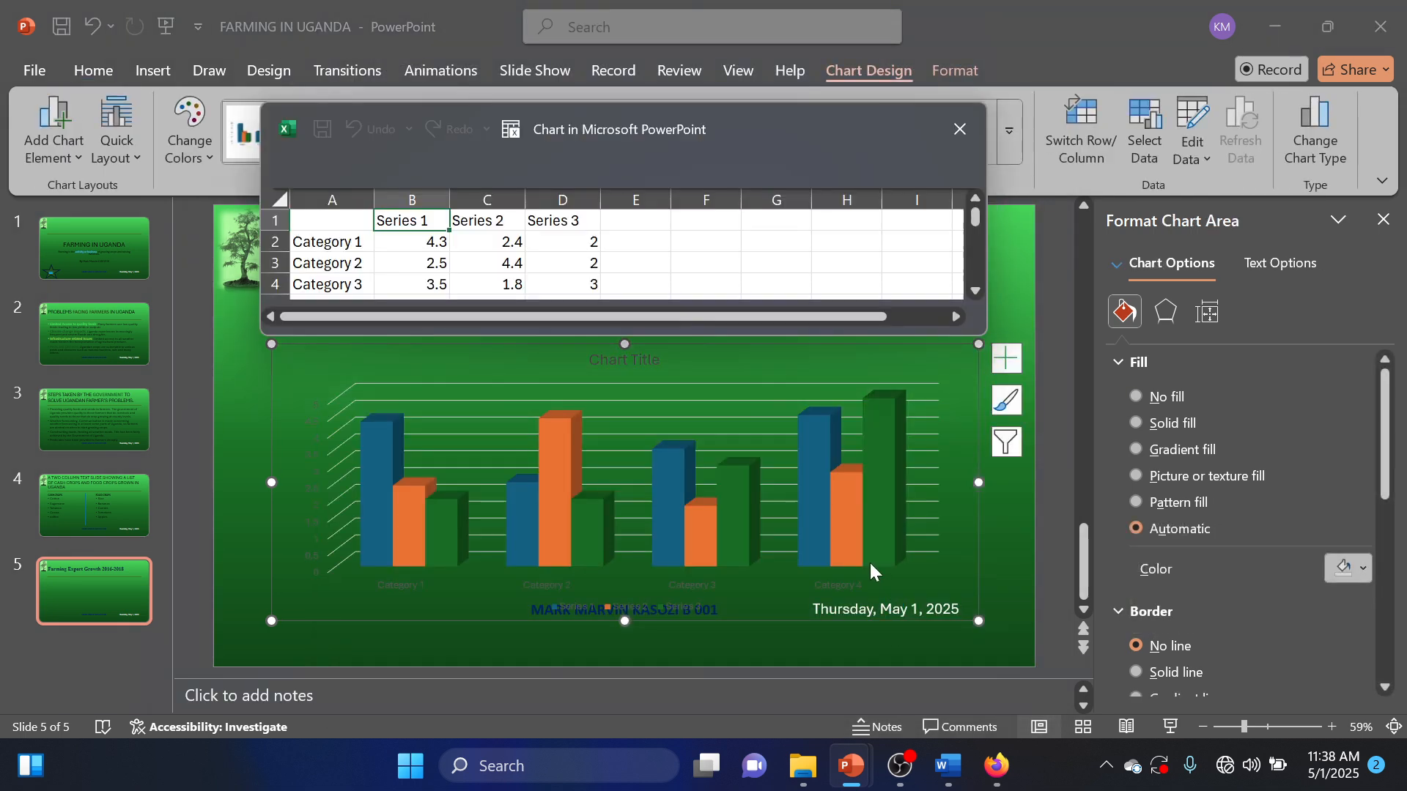
pyautogui.moveTo(706, 129); pyautogui.dragTo(1076, 165)
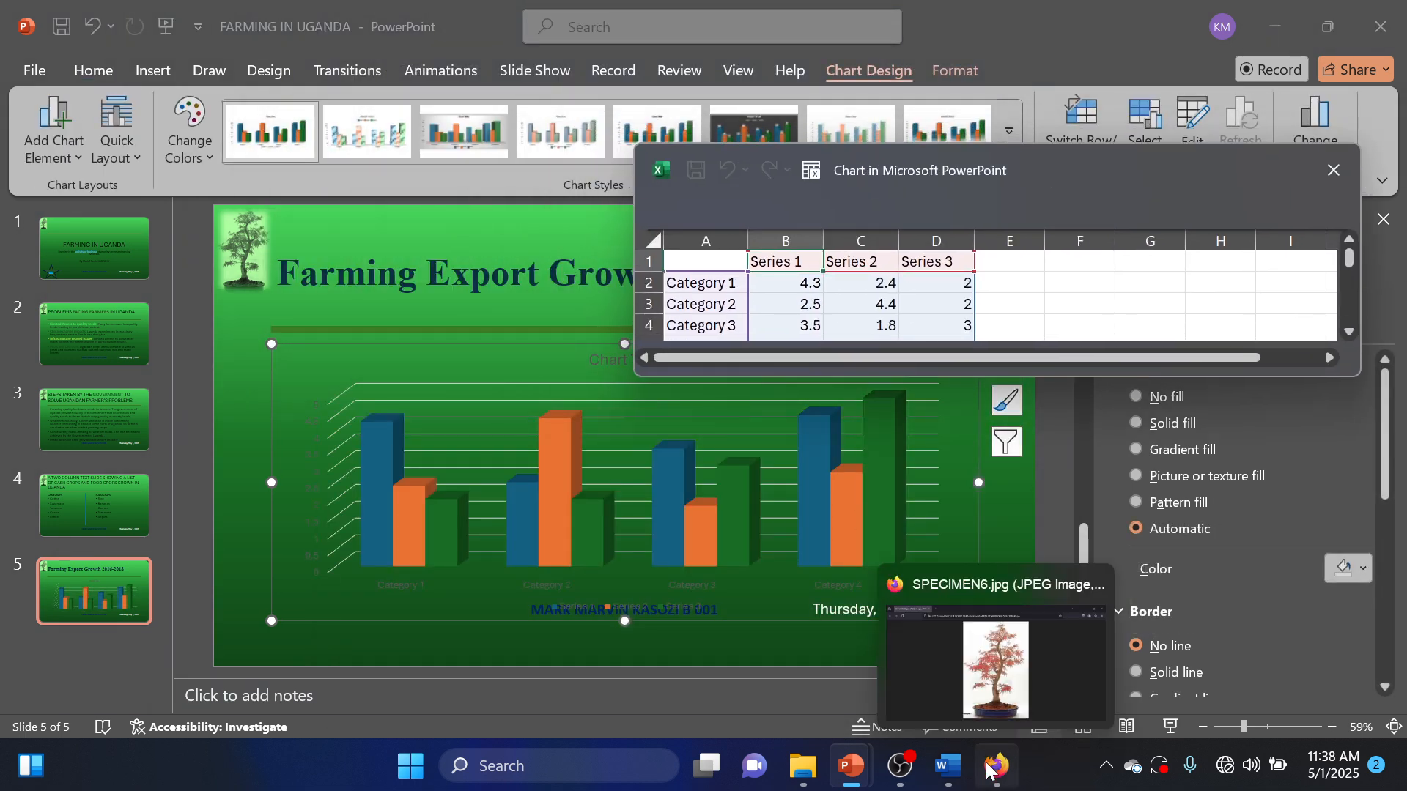
pyautogui.click(947, 766)
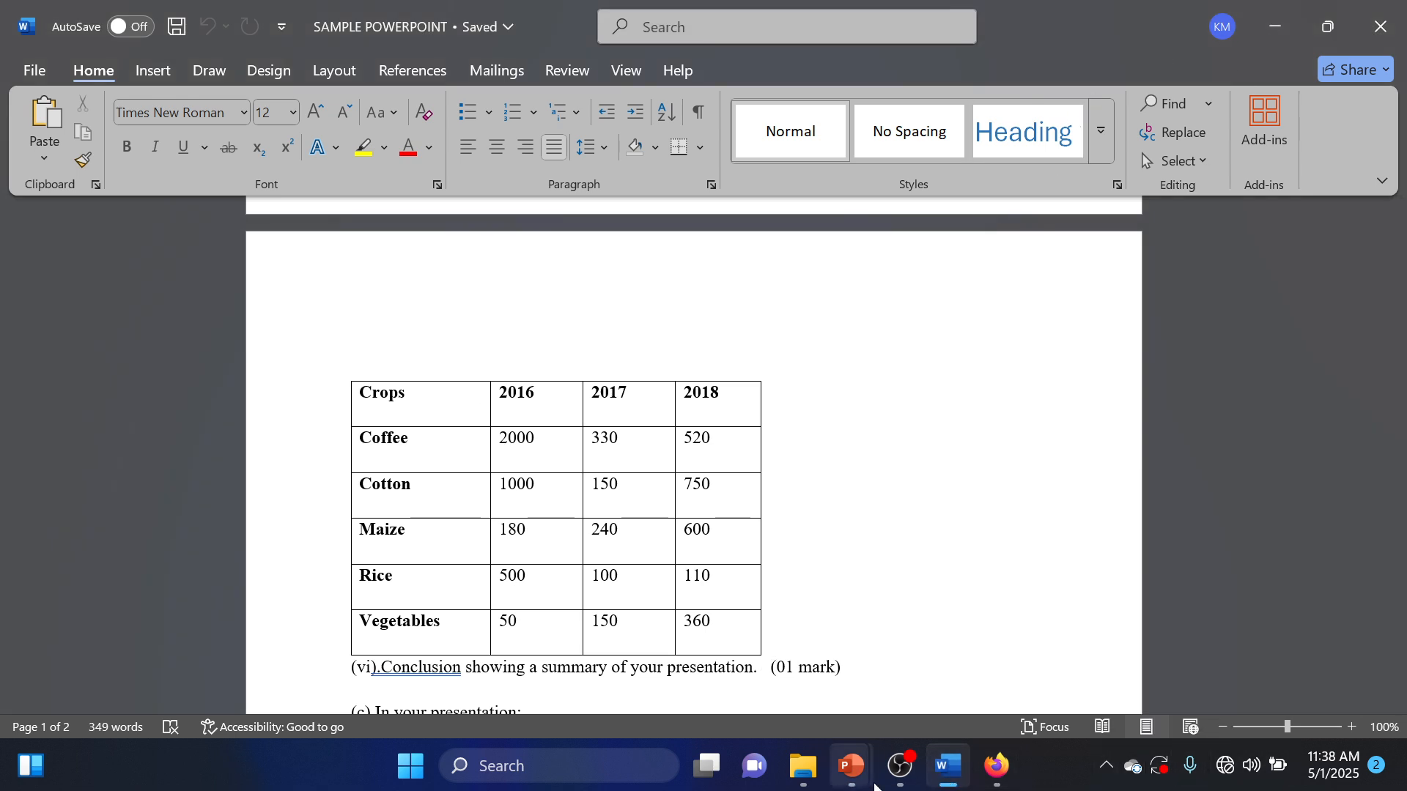
# Back in the presentation, head the chart data's first column CROPS
pyautogui.moveTo(874, 786)
pyautogui.click(921, 681)
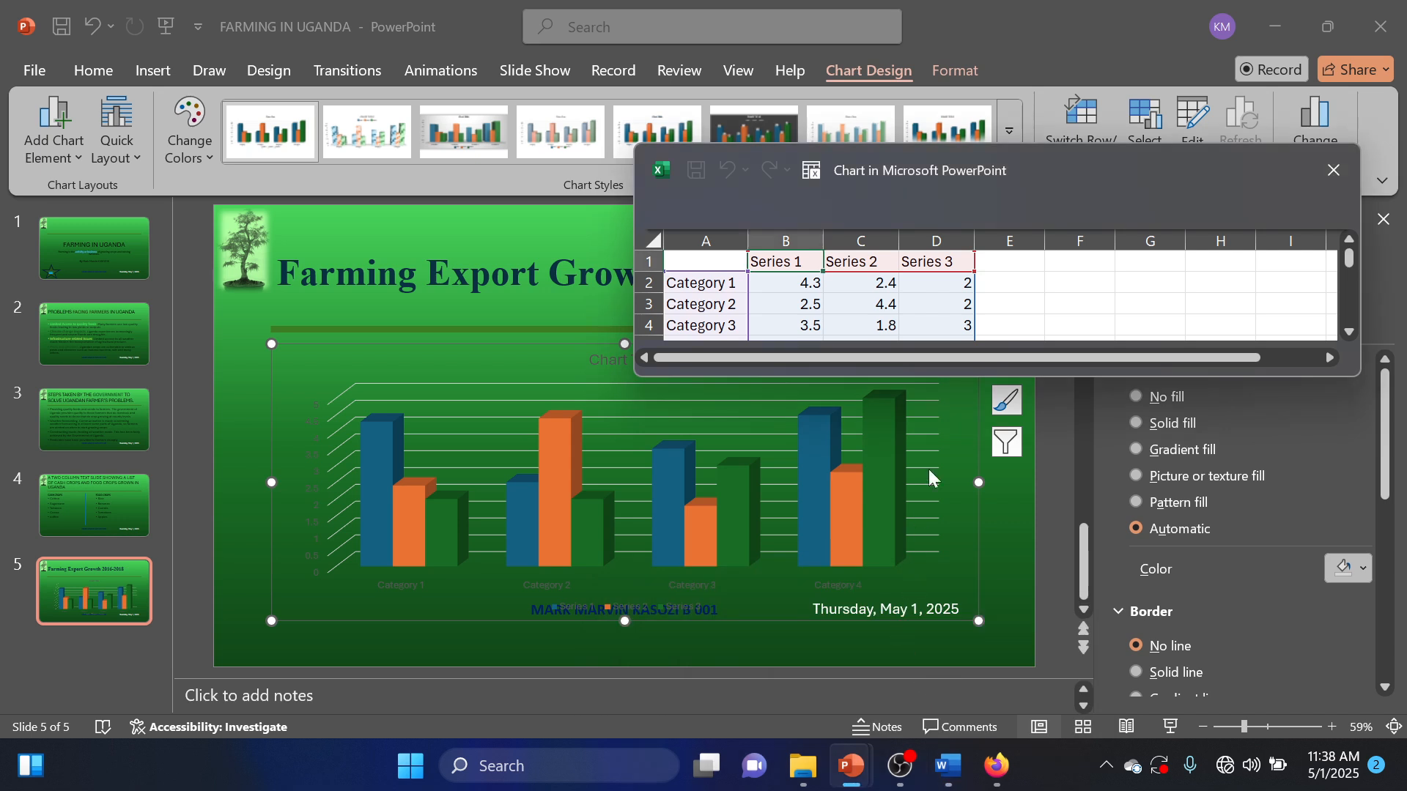
pyautogui.click(714, 264)
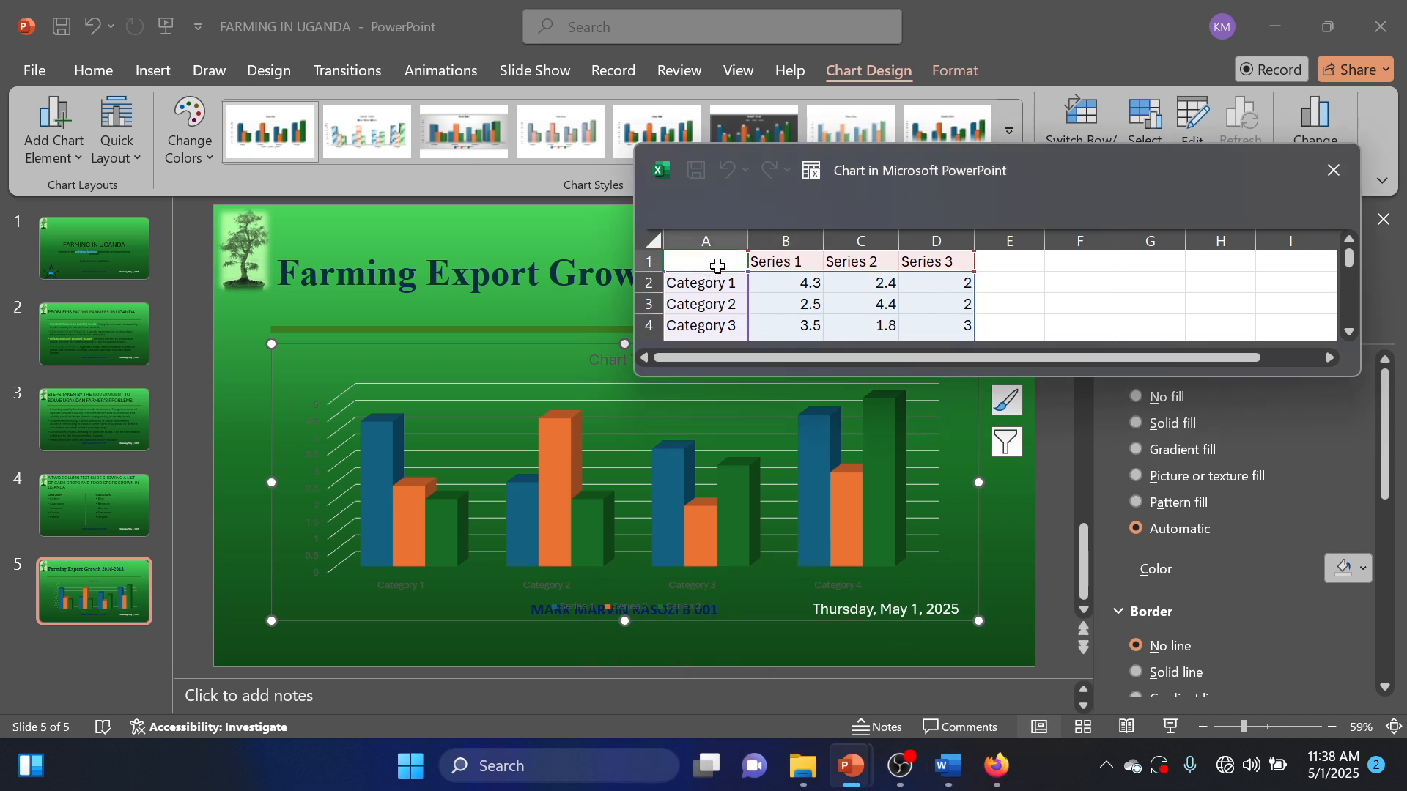
pyautogui.write('CROPS')
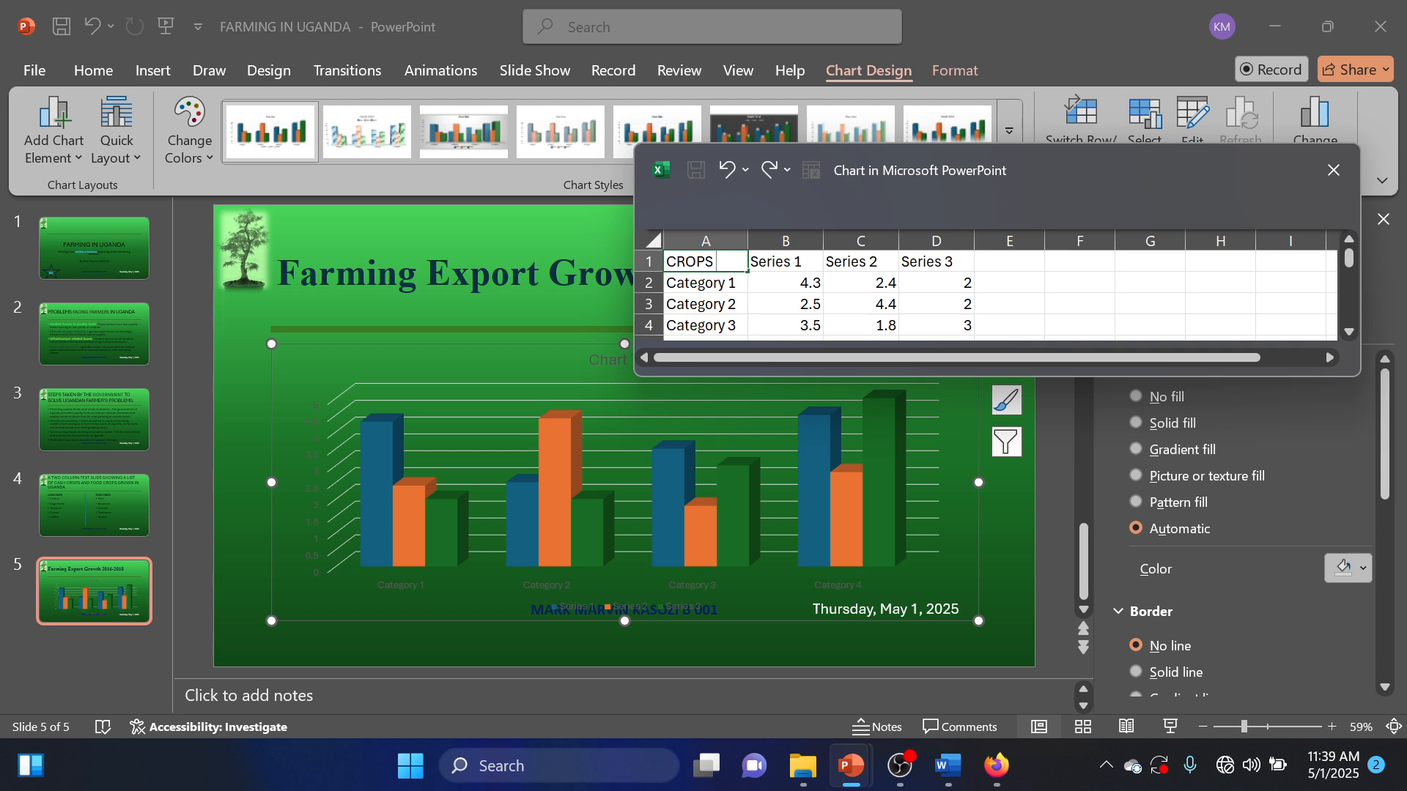
pyautogui.press('Return')
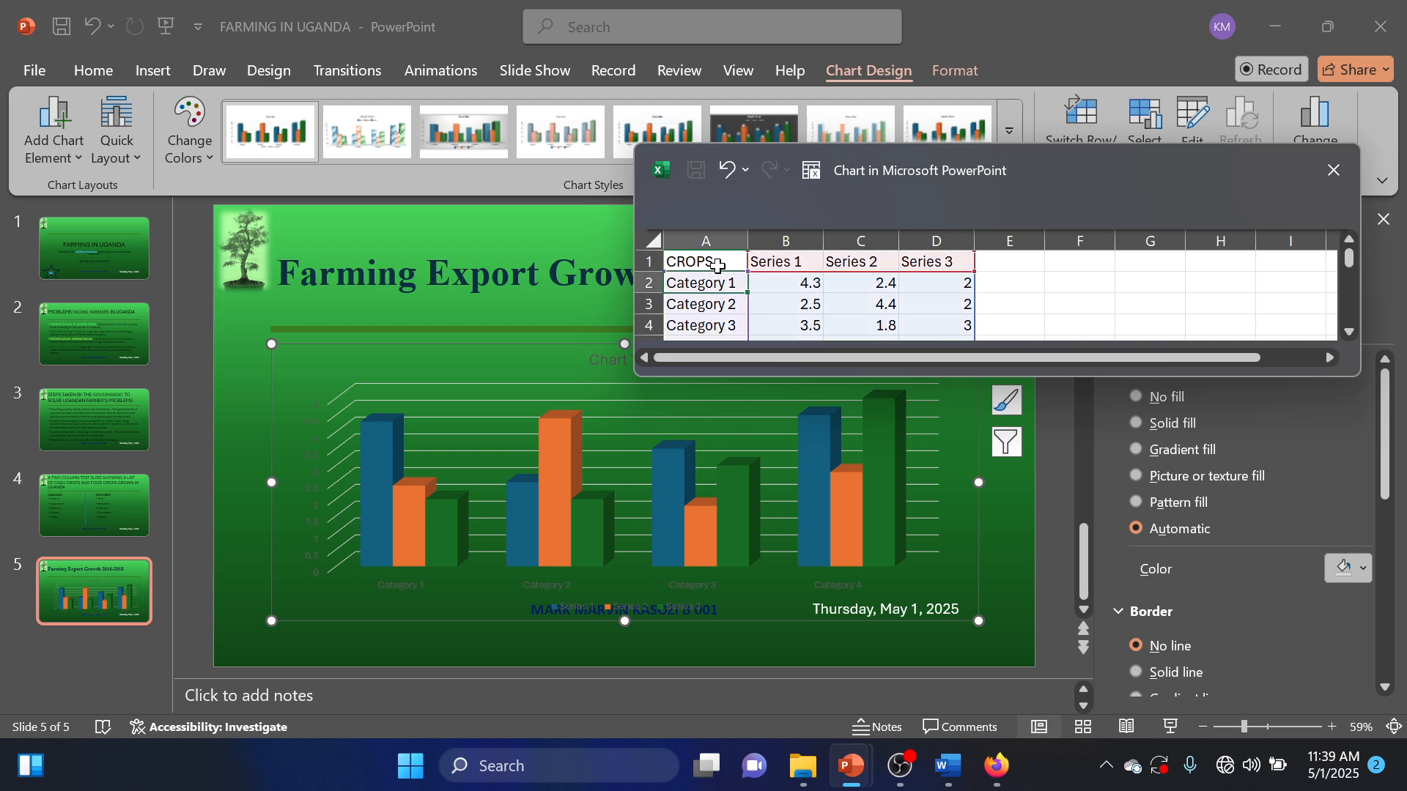
# Enter the categories COFFEE, COTTON, MAIZE, RICE and VEGETABLES down column A
pyautogui.moveTo(948, 762)
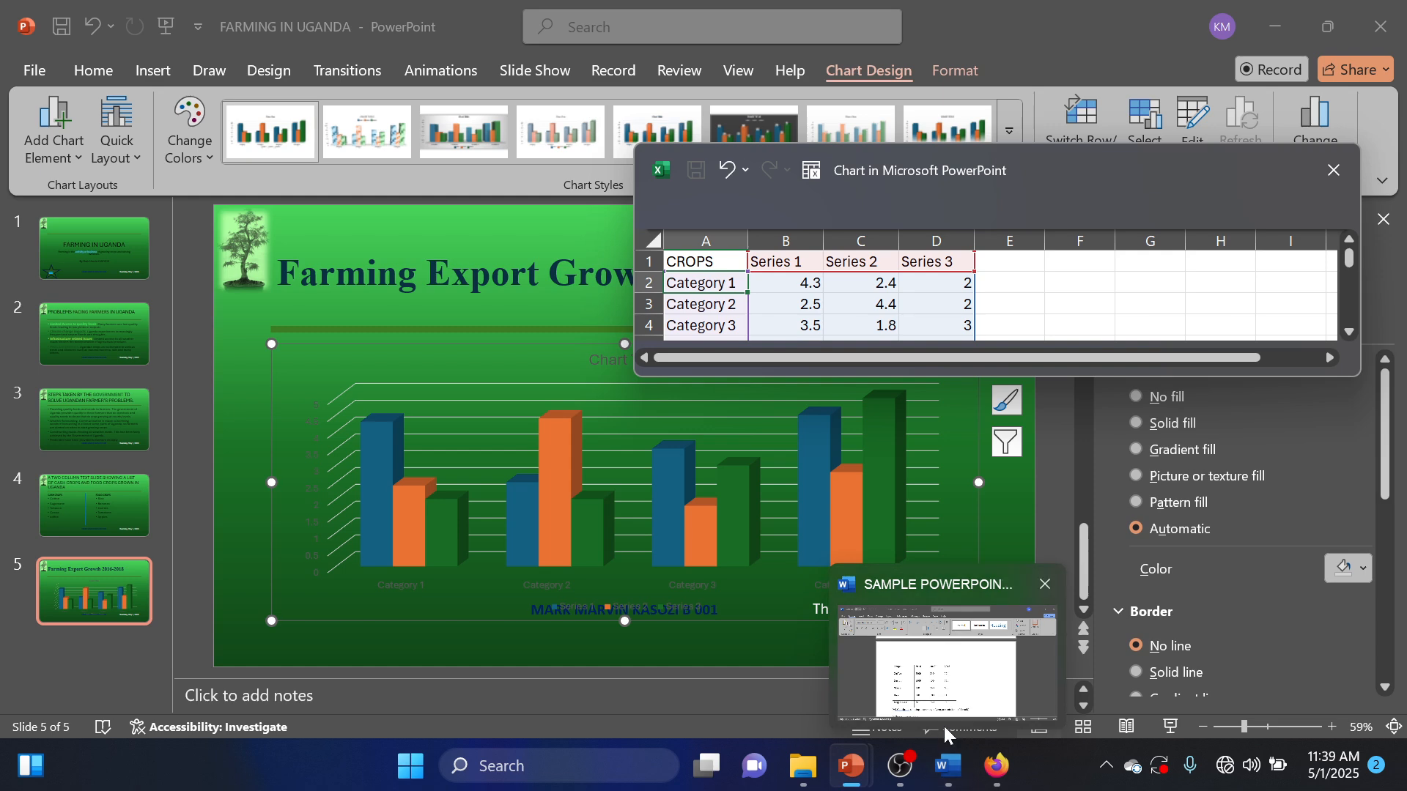
pyautogui.moveTo(944, 711)
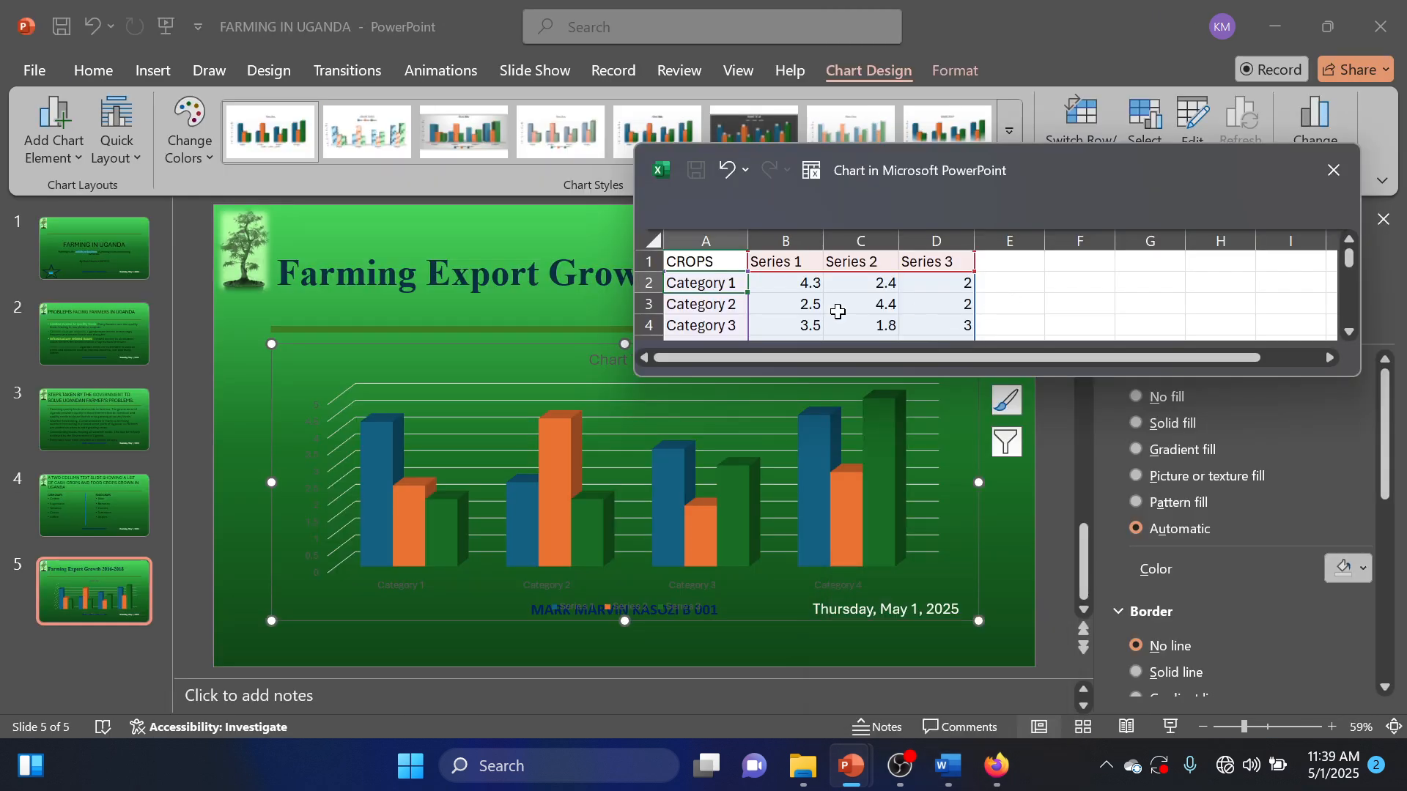
pyautogui.write('COFFEE')
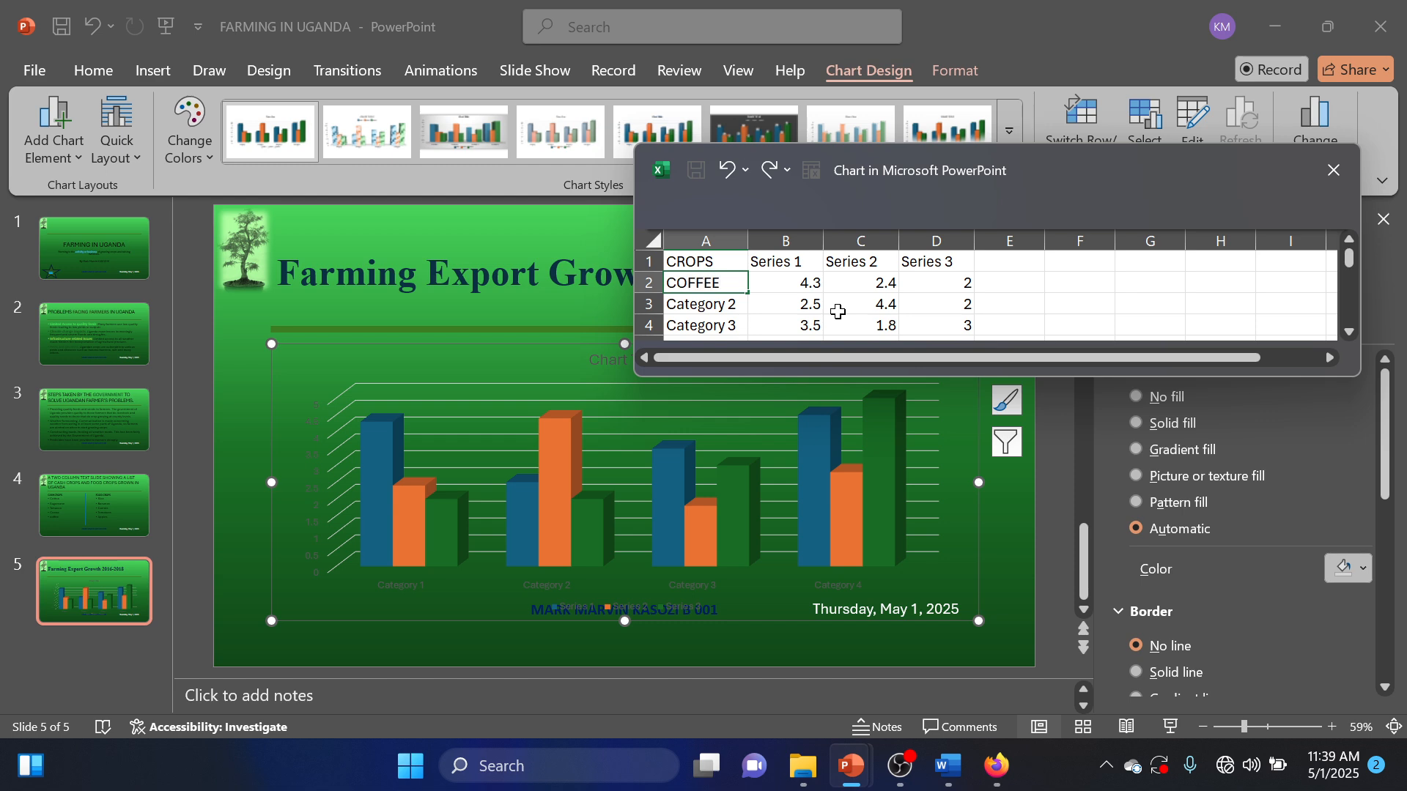
pyautogui.press('Return')
pyautogui.write('C')
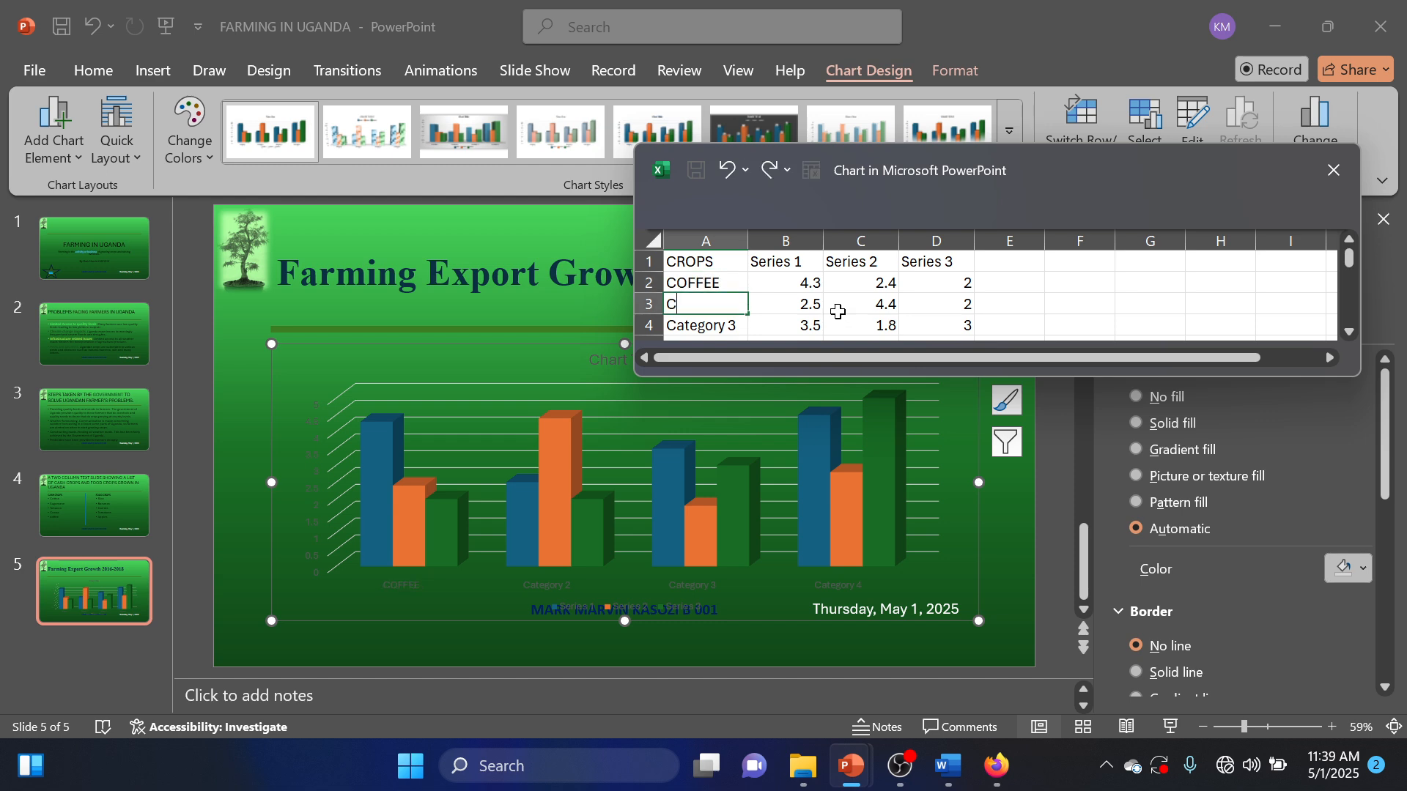
pyautogui.write('OTTON')
pyautogui.press('Return')
pyautogui.write('MAIZE')
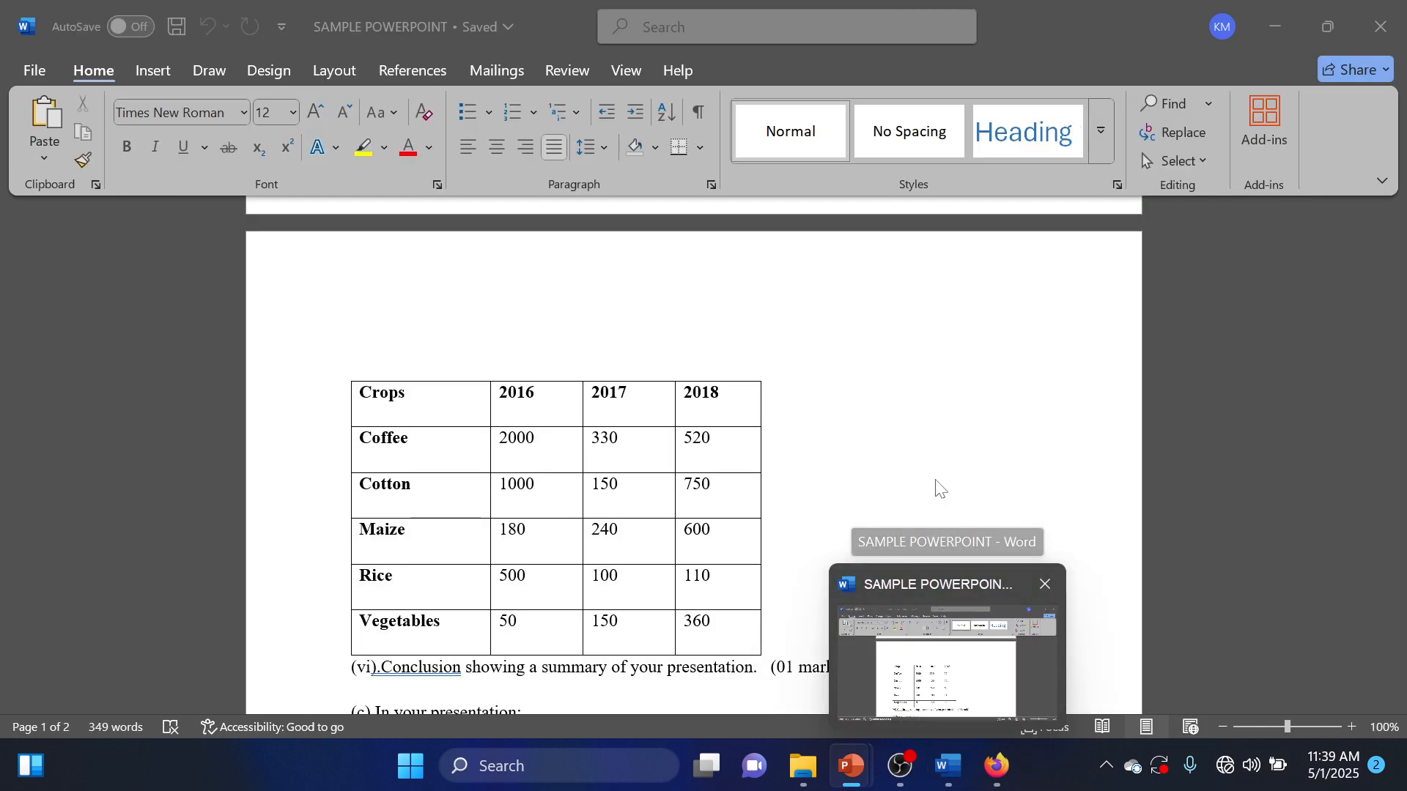
pyautogui.press('Return')
pyautogui.write('RICE')
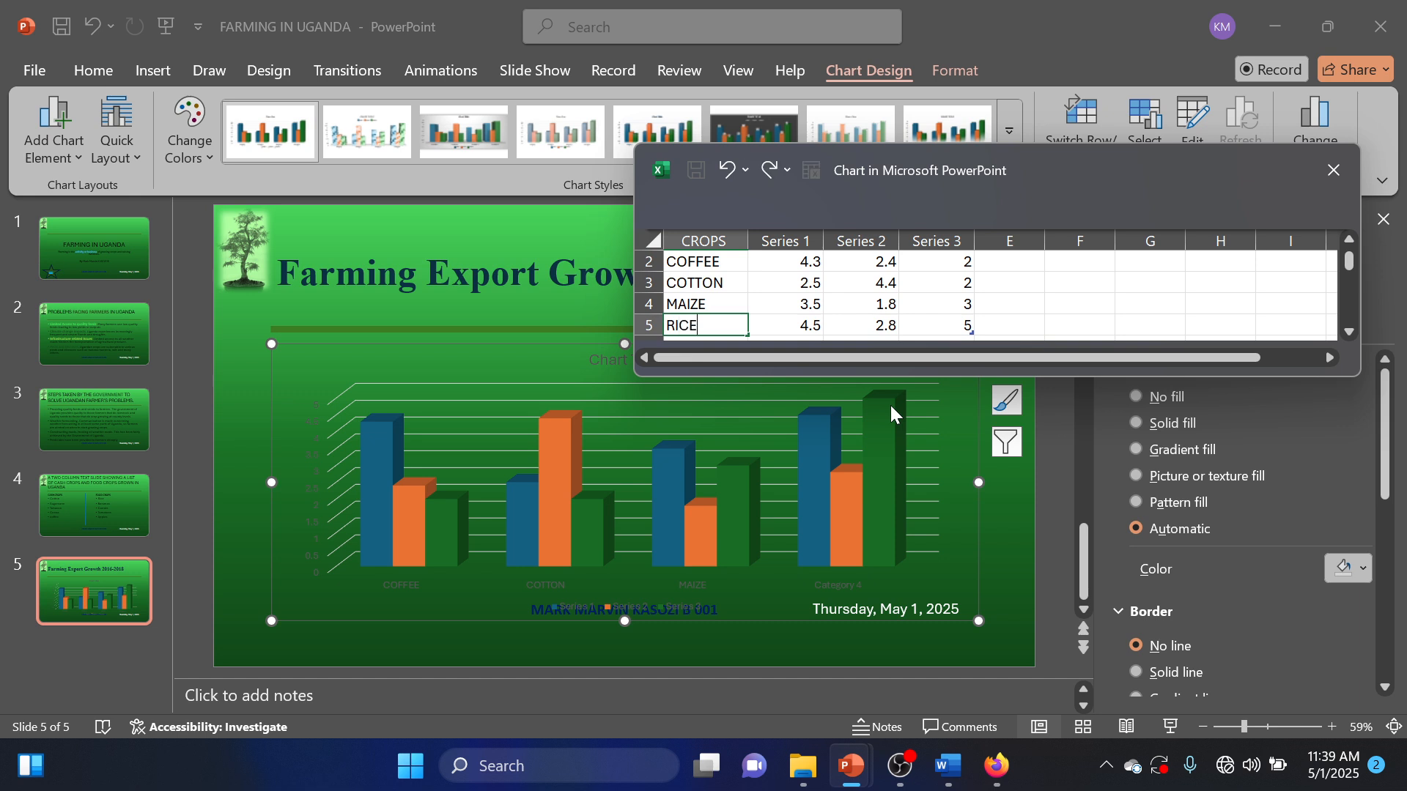
pyautogui.press('Return')
pyautogui.write('VE')
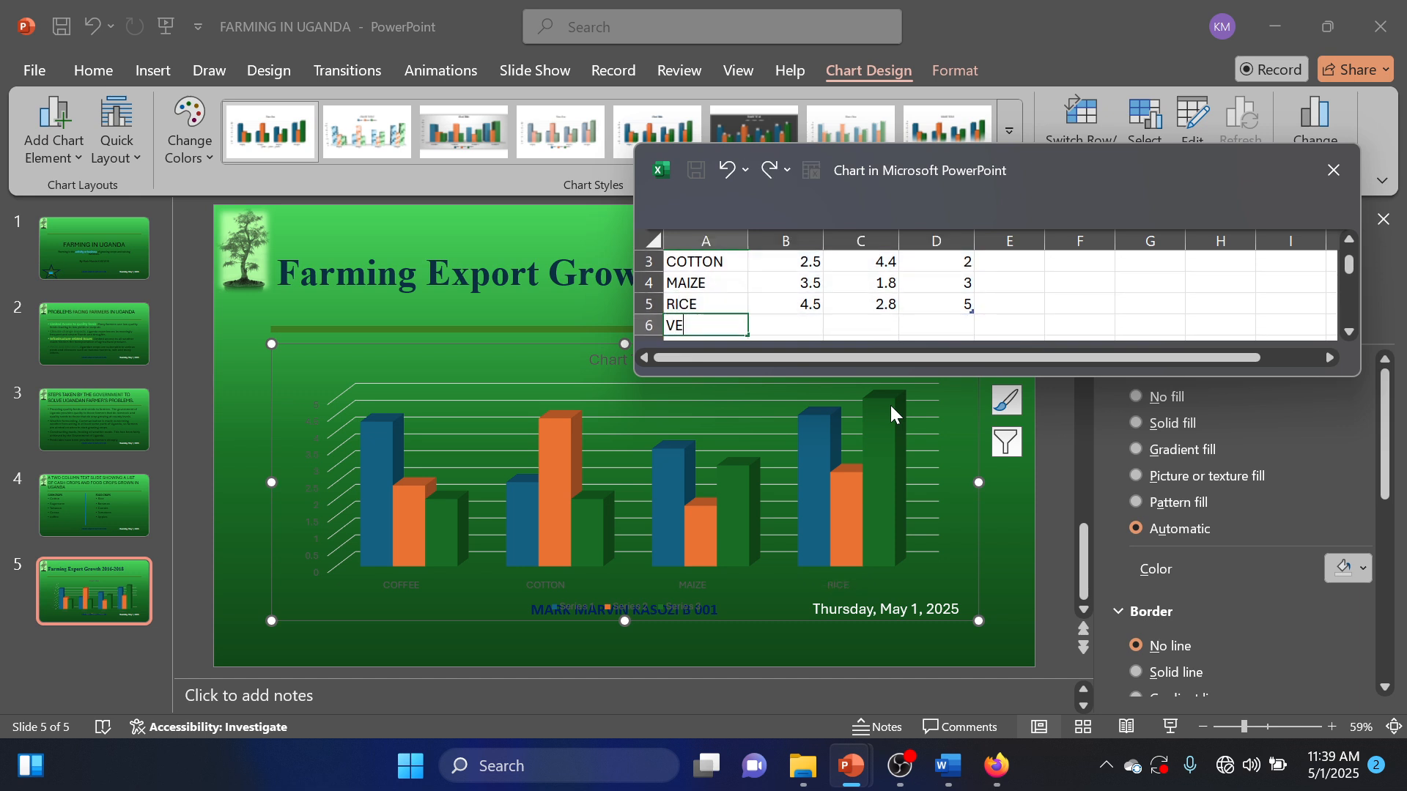
pyautogui.write('GETABLES')
pyautogui.scroll(1, 849, 278)
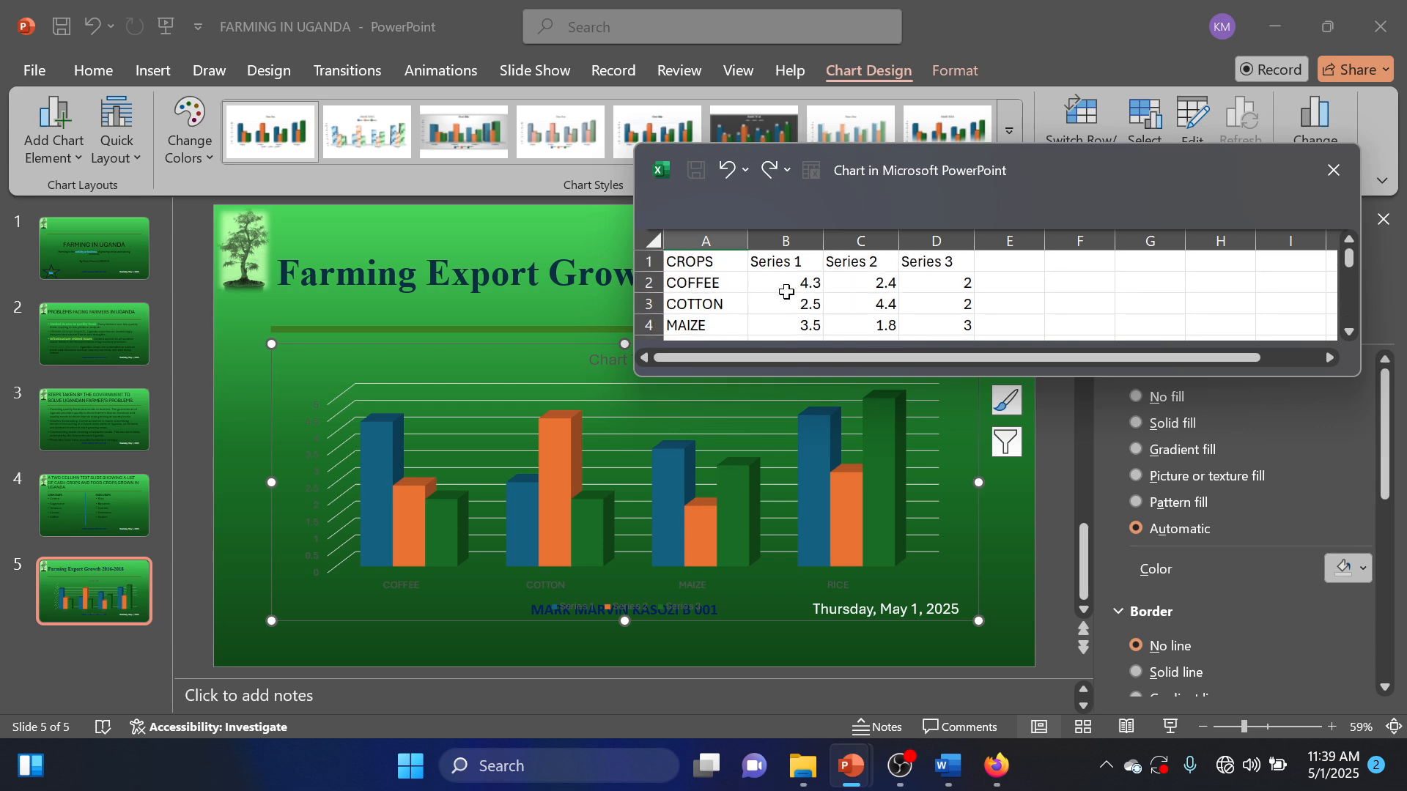
# Enter Coffee's export figures 2000, 330 and 520 from the Word table
pyautogui.click(806, 282)
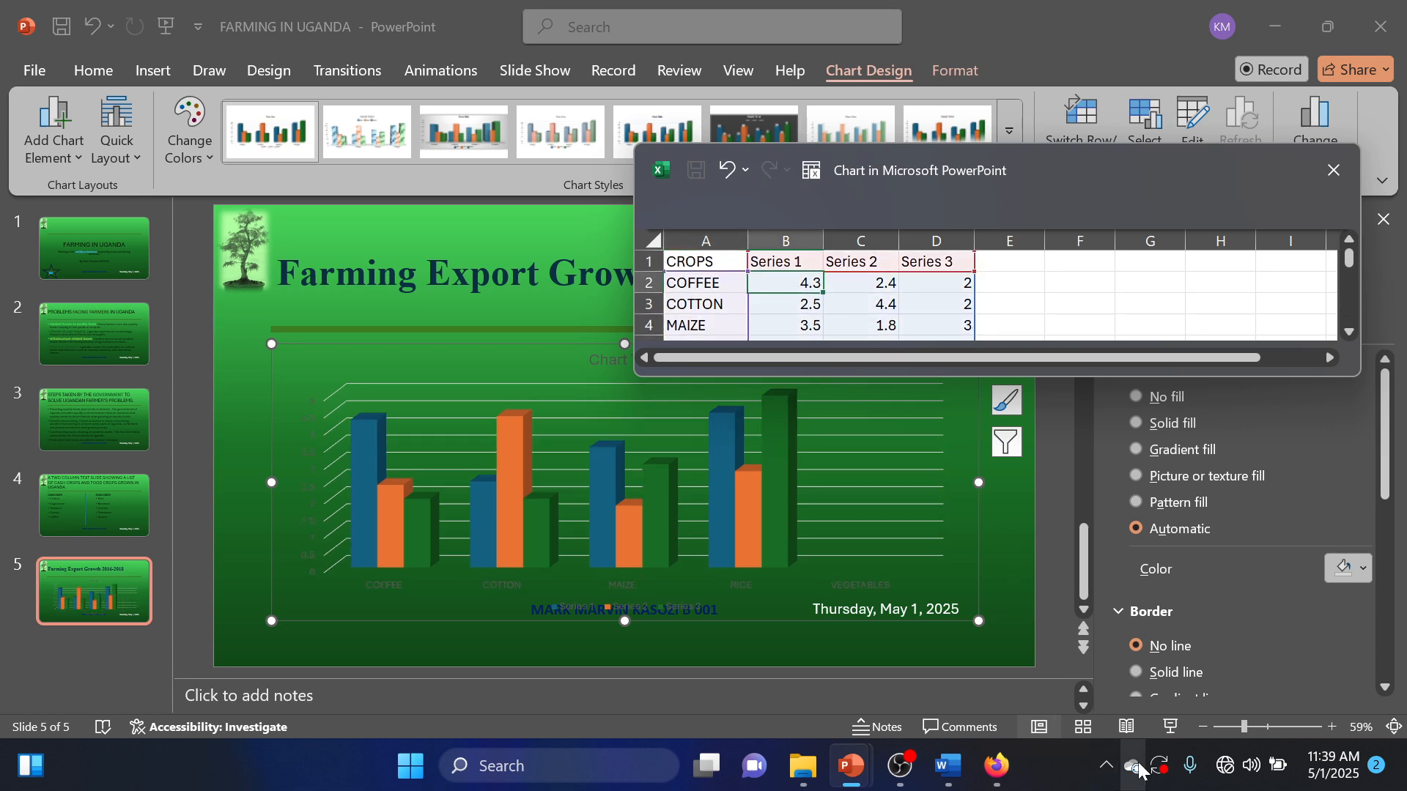
pyautogui.moveTo(953, 685)
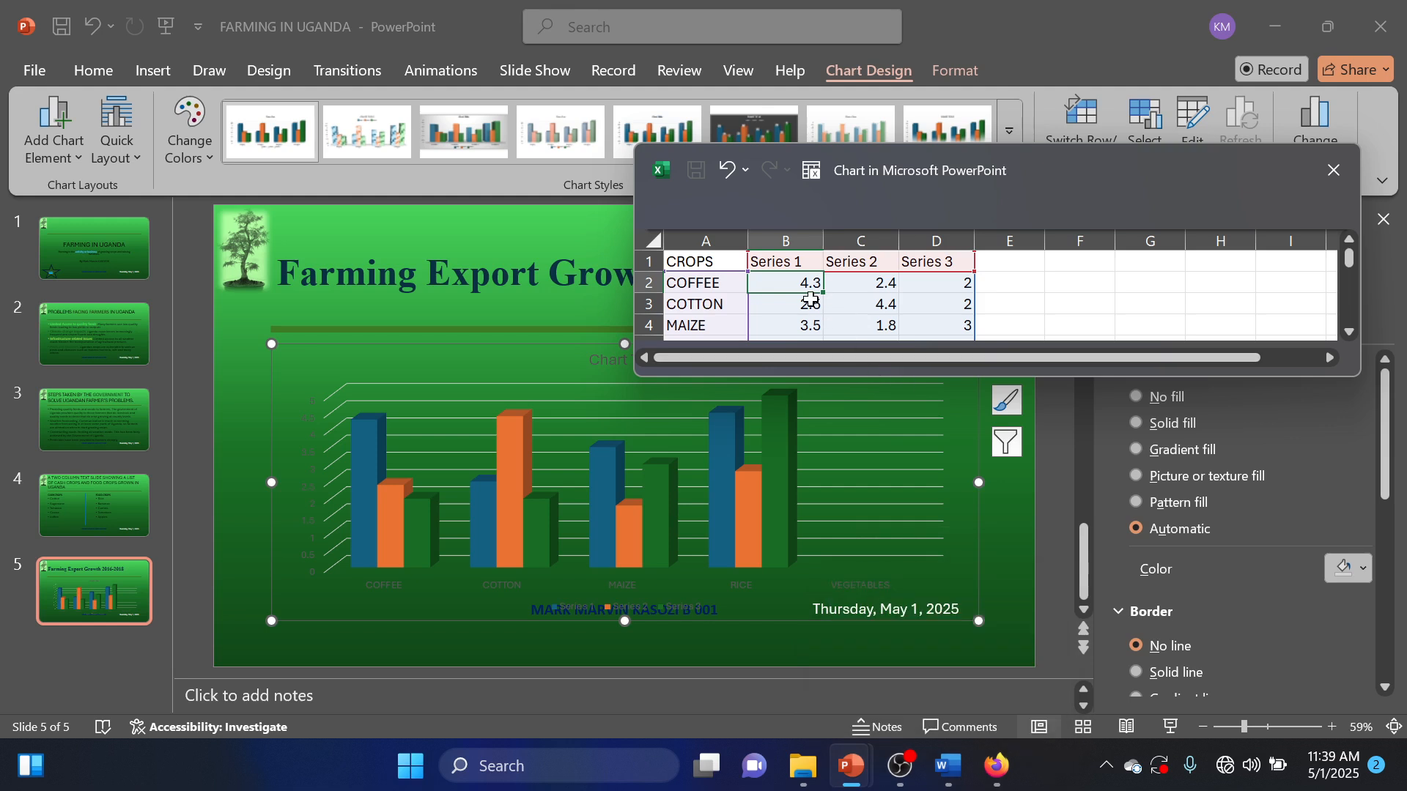
pyautogui.write('2000')
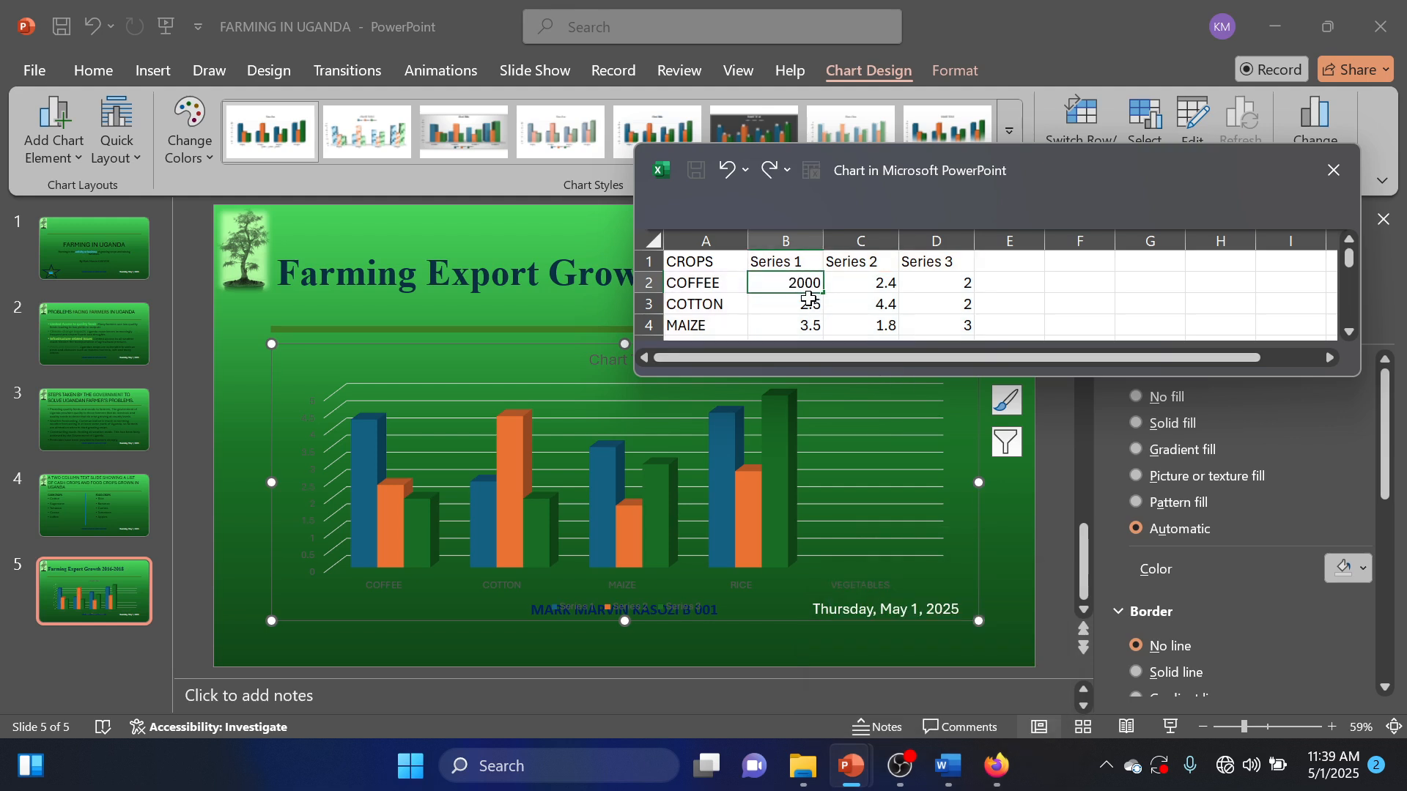
pyautogui.press('Tab')
pyautogui.write('330')
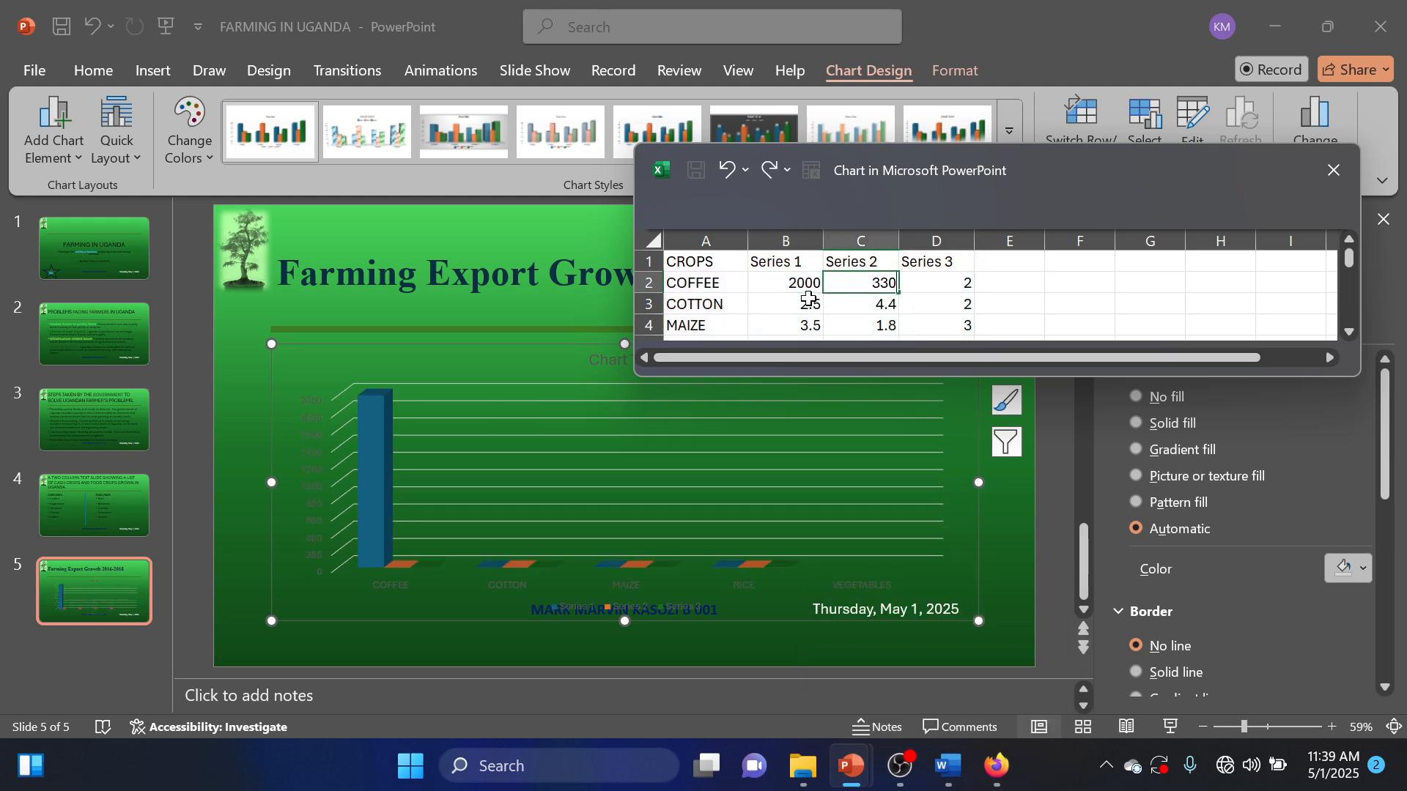
pyautogui.press('Tab')
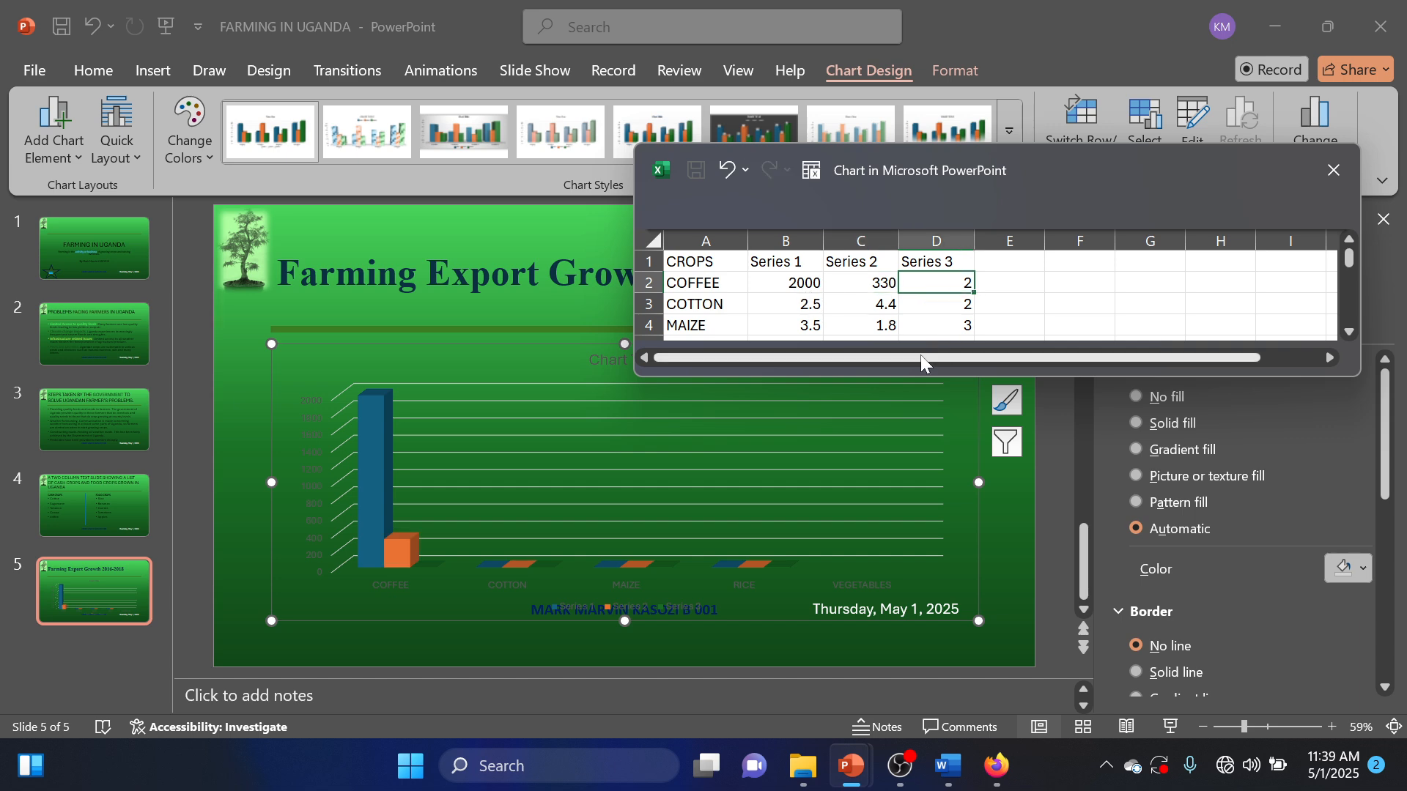
pyautogui.click(949, 766)
pyautogui.click(949, 766)
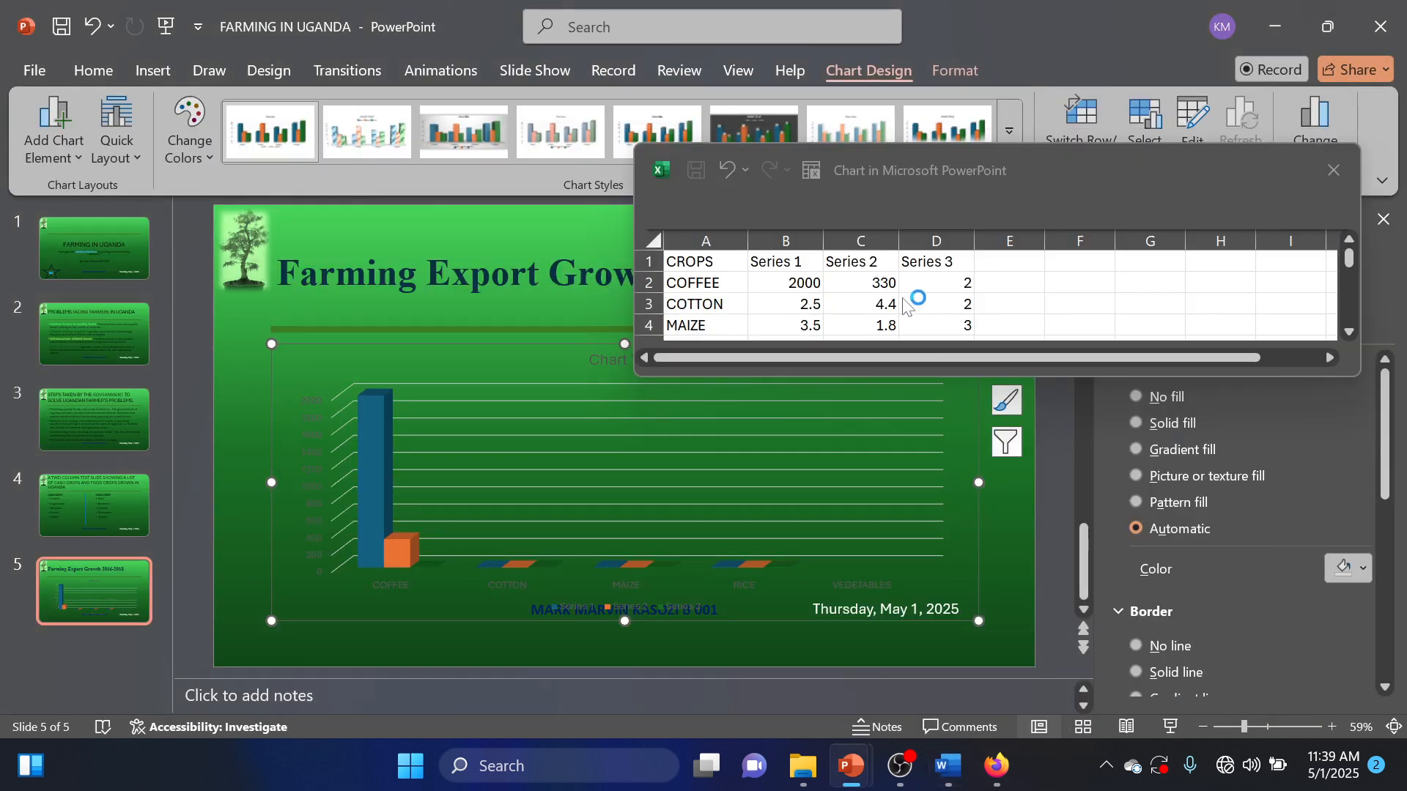
pyautogui.click(927, 278)
pyautogui.write('520')
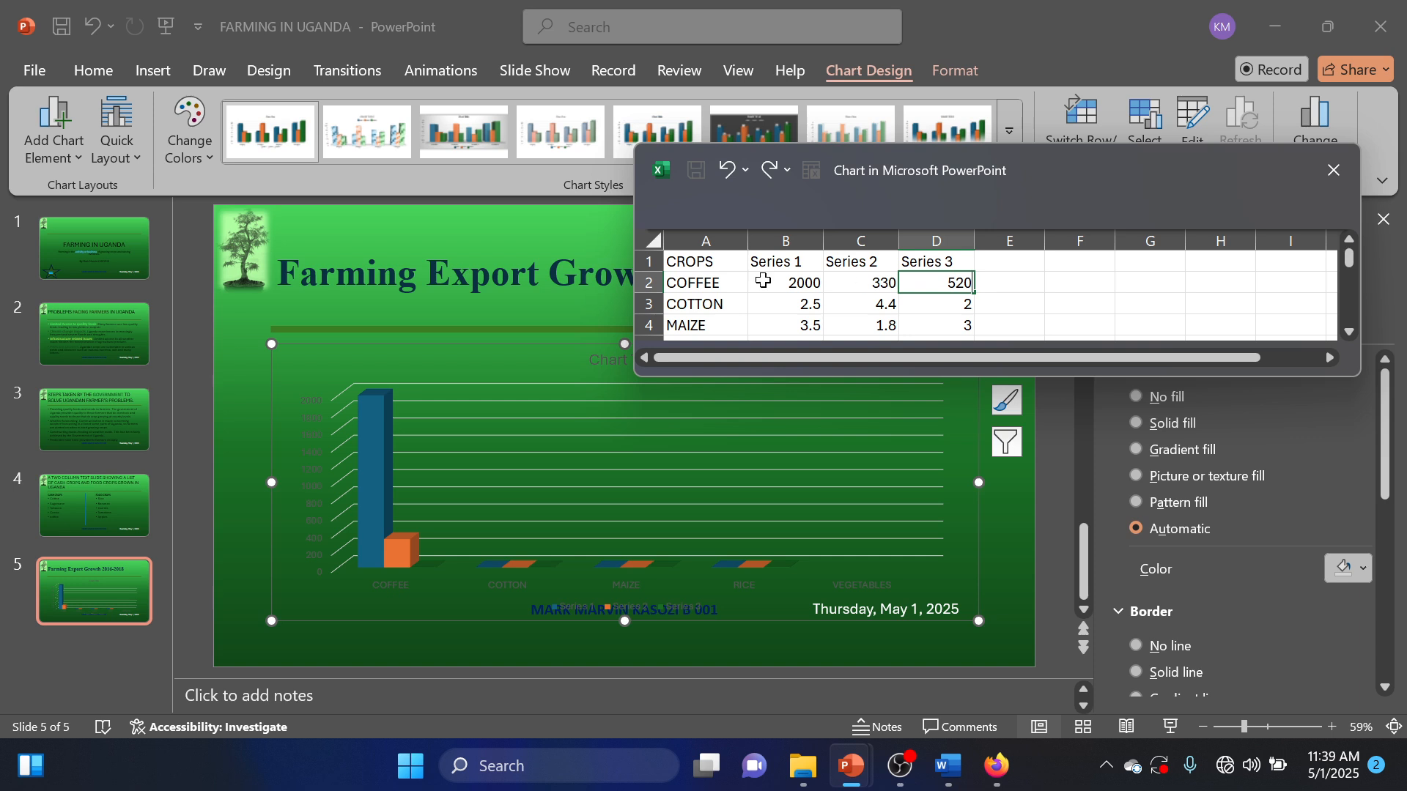
pyautogui.click(780, 303)
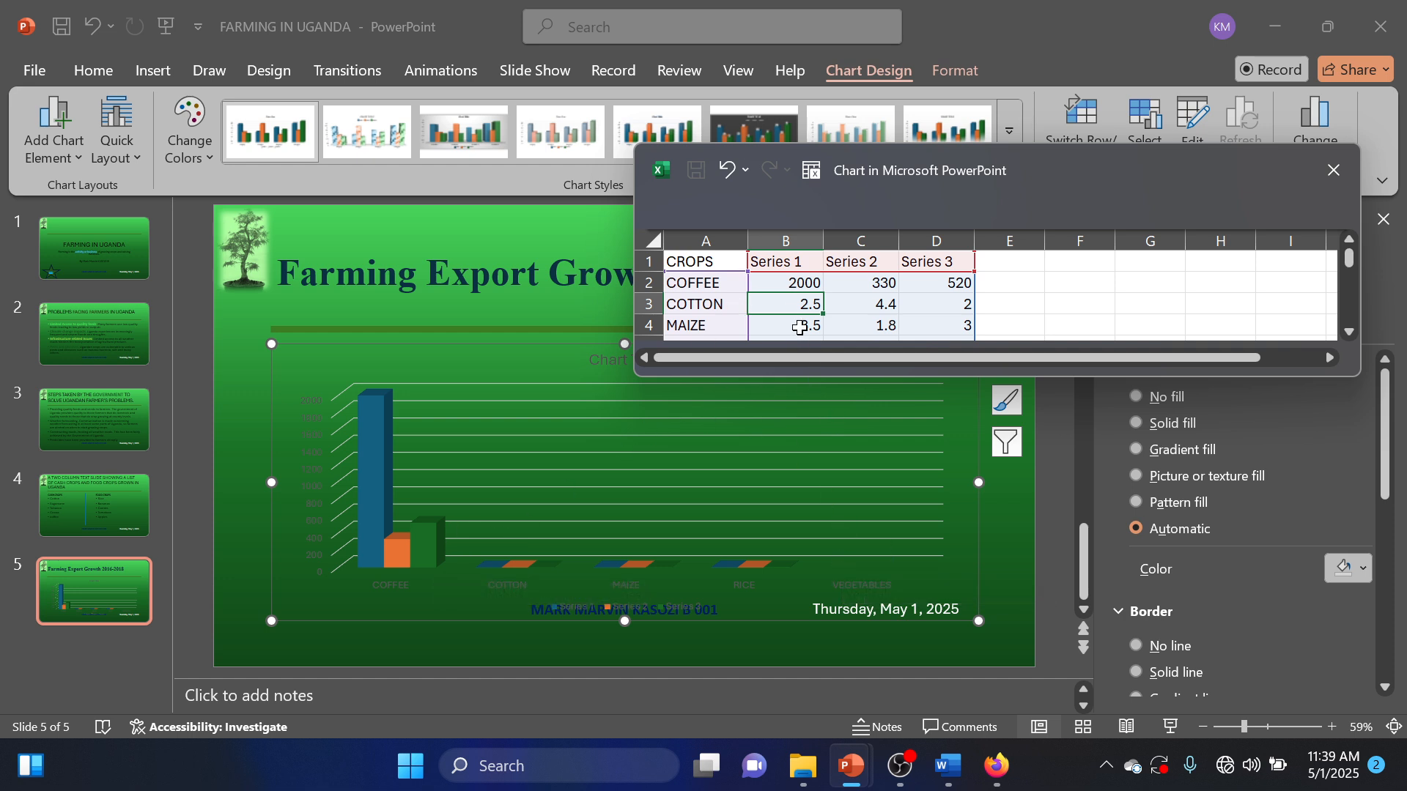
# Enter Cotton's figures 1000, 150 and 750
pyautogui.moveTo(948, 764)
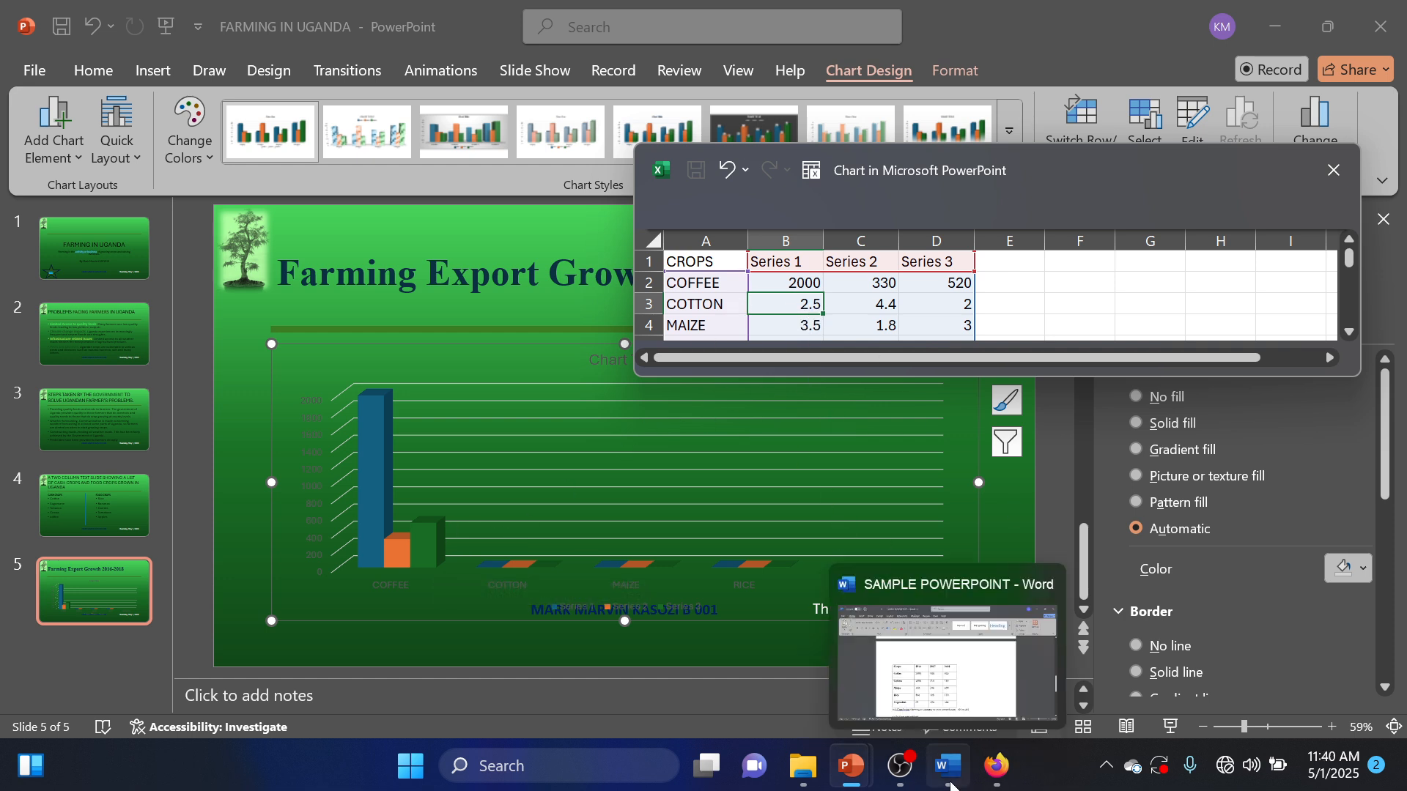
pyautogui.click(954, 715)
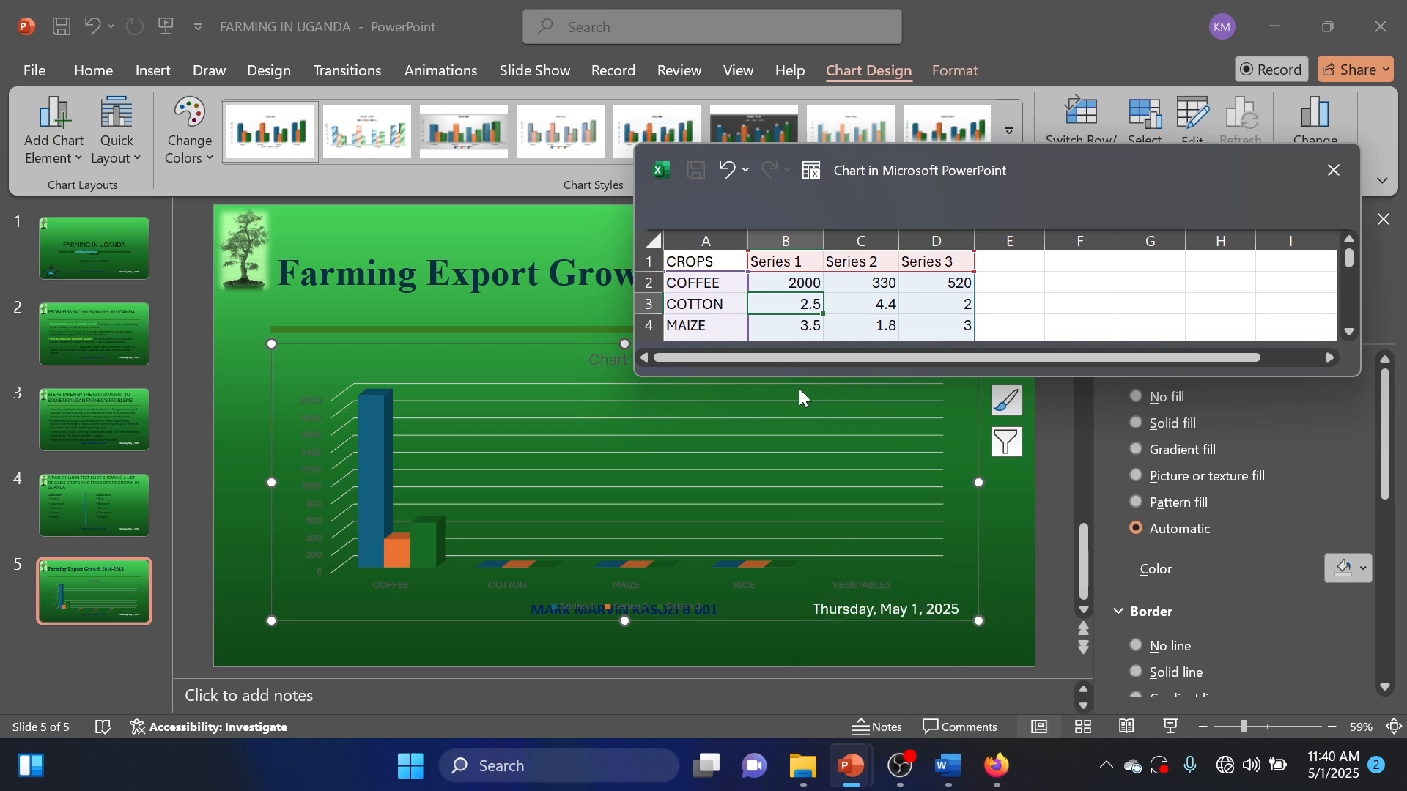
pyautogui.write('1000')
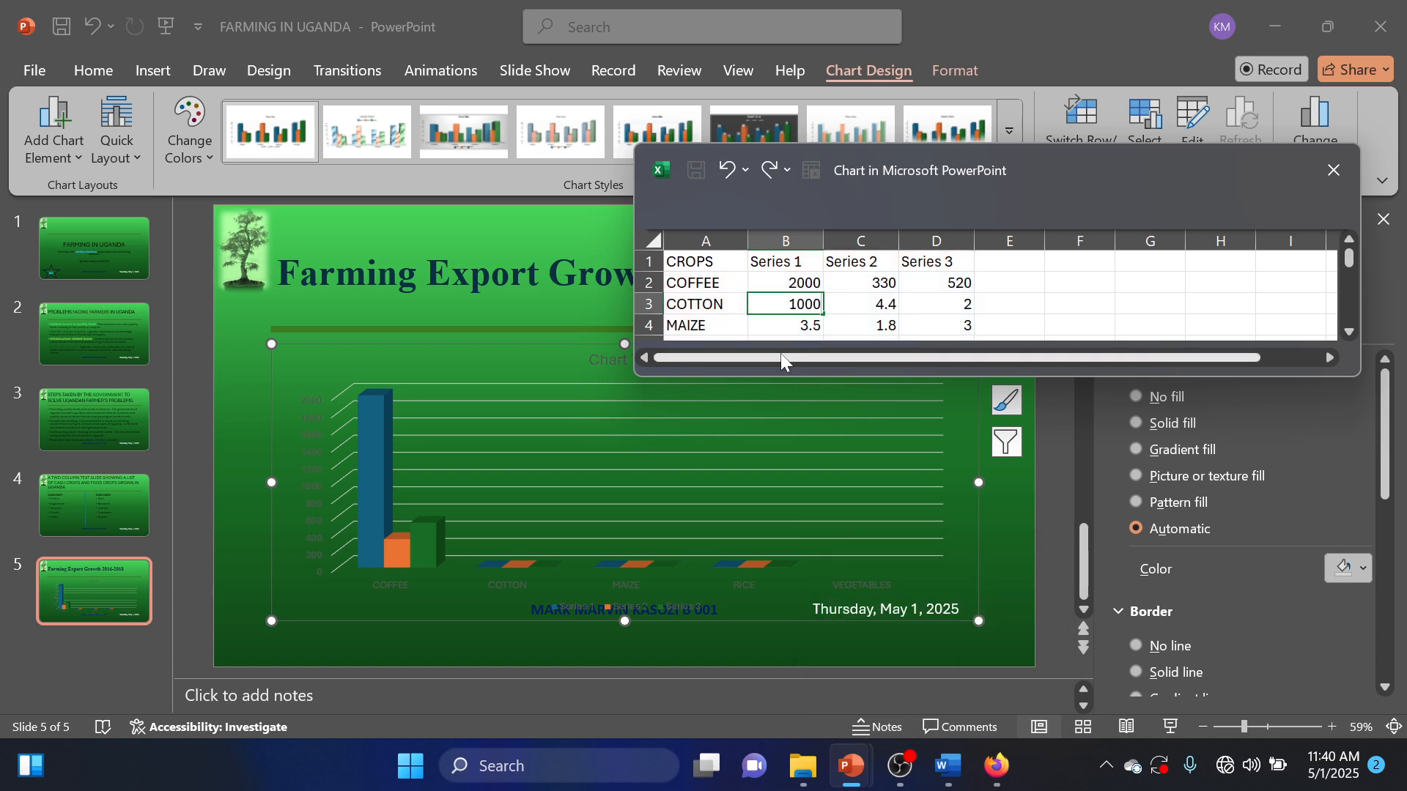
pyautogui.press('Tab')
pyautogui.write('150')
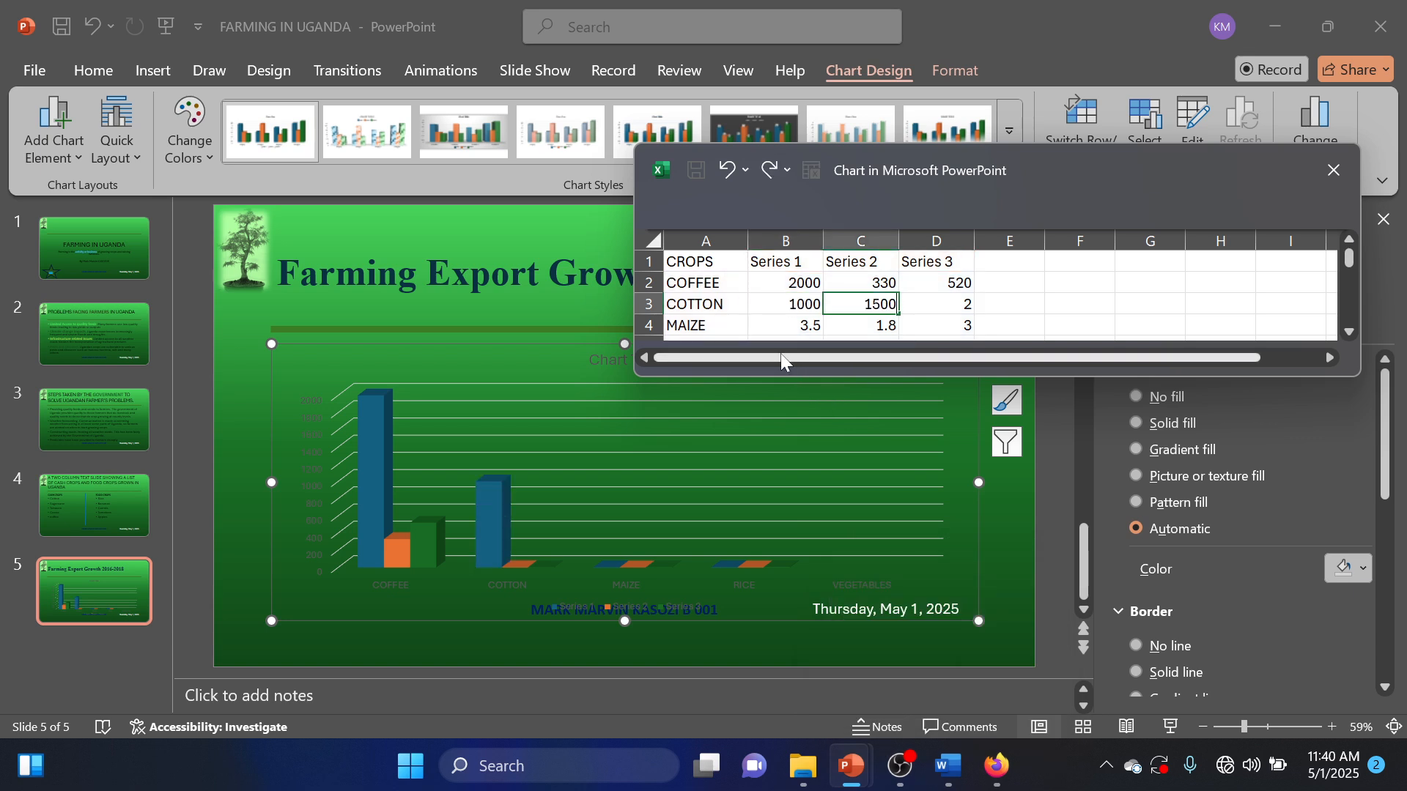
pyautogui.press('Tab')
pyautogui.write('750')
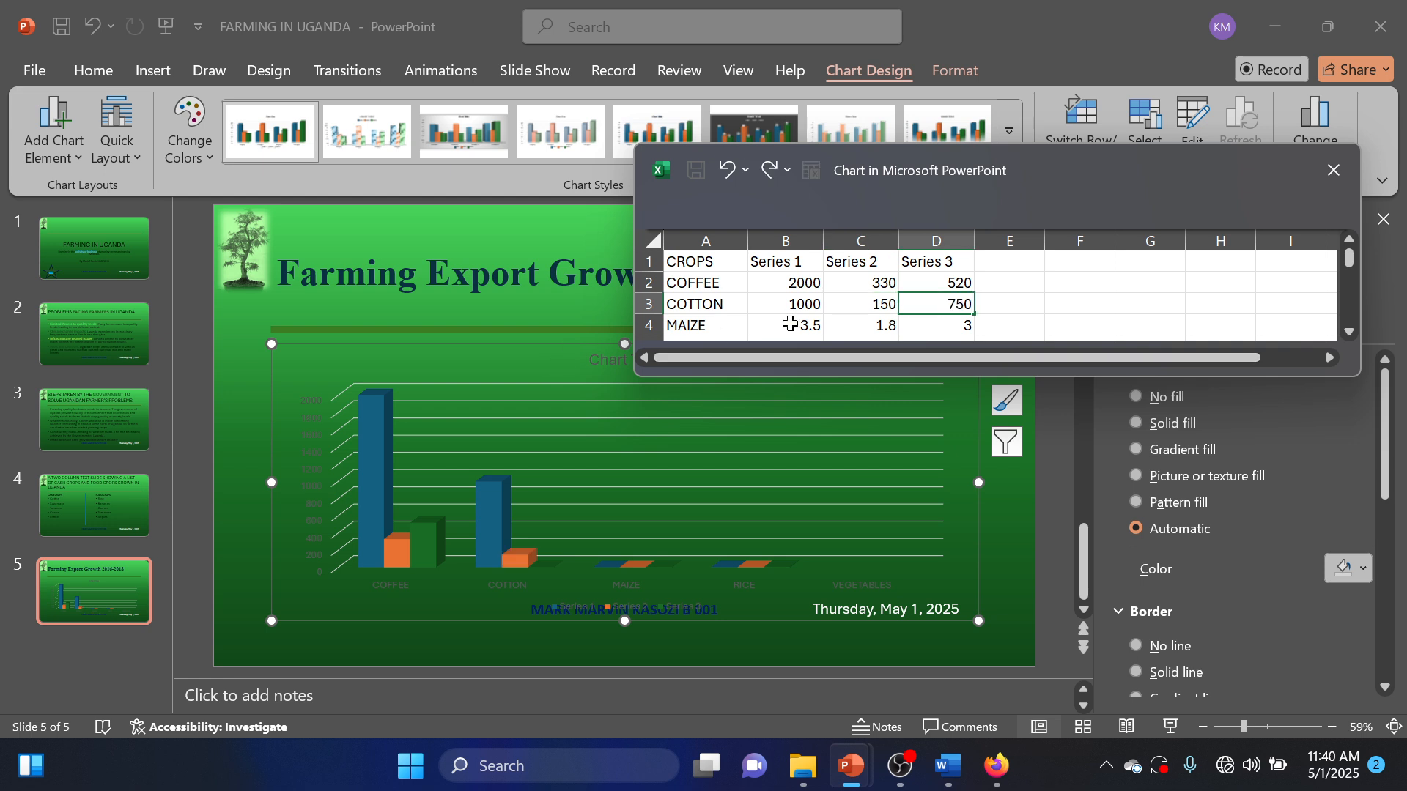
pyautogui.click(790, 324)
# Enter Maize's figures 180, 240 and 600
pyautogui.moveTo(948, 765)
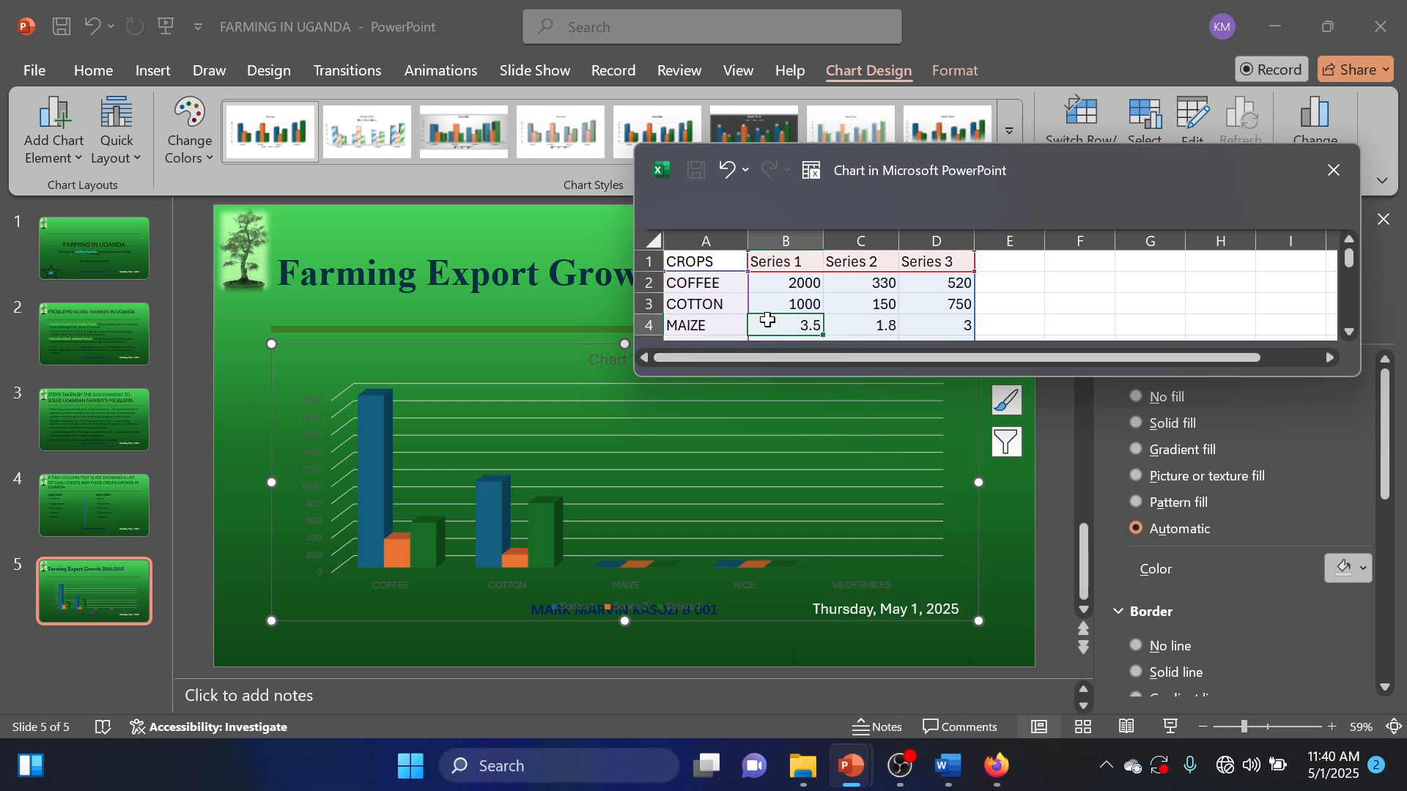
pyautogui.write('180')
pyautogui.press('Tab')
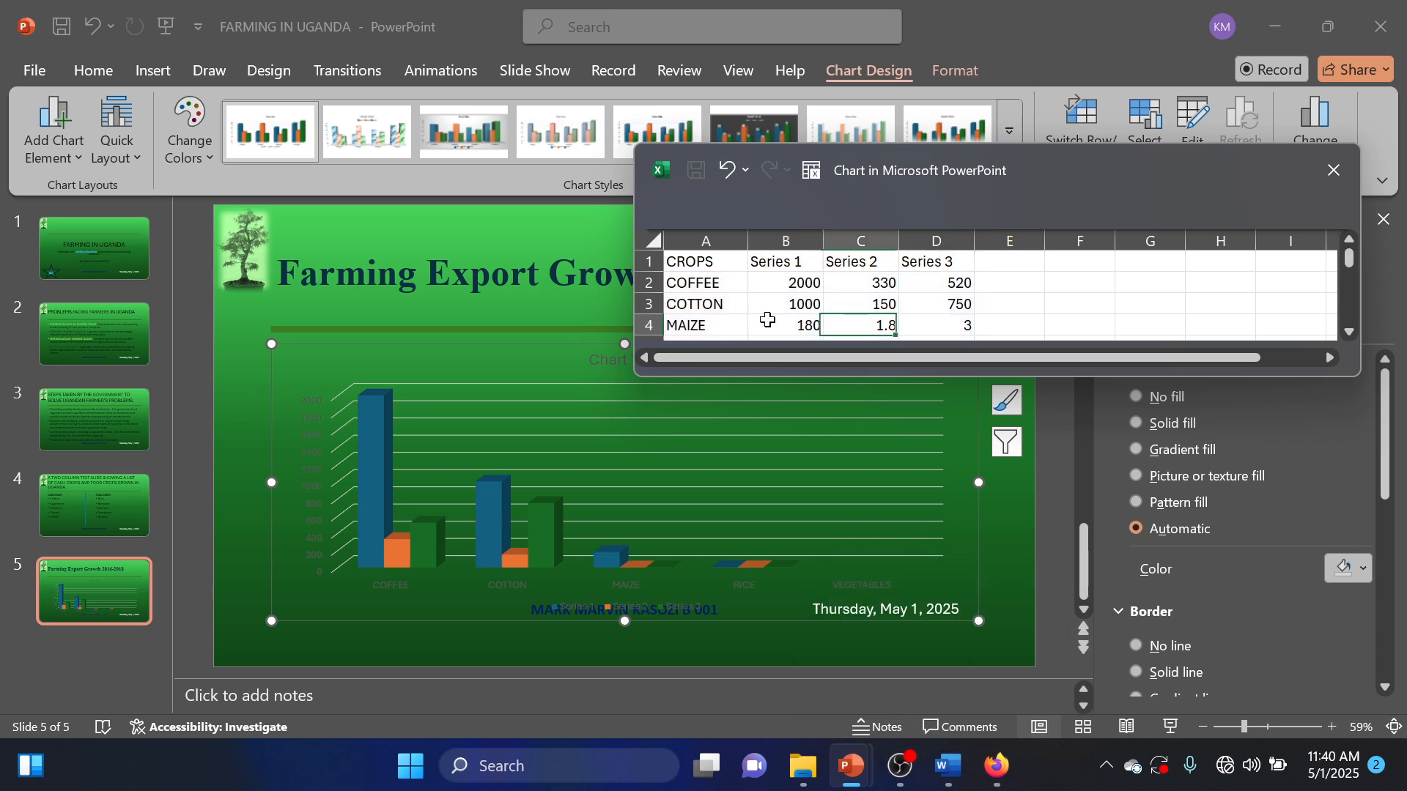
pyautogui.write('240')
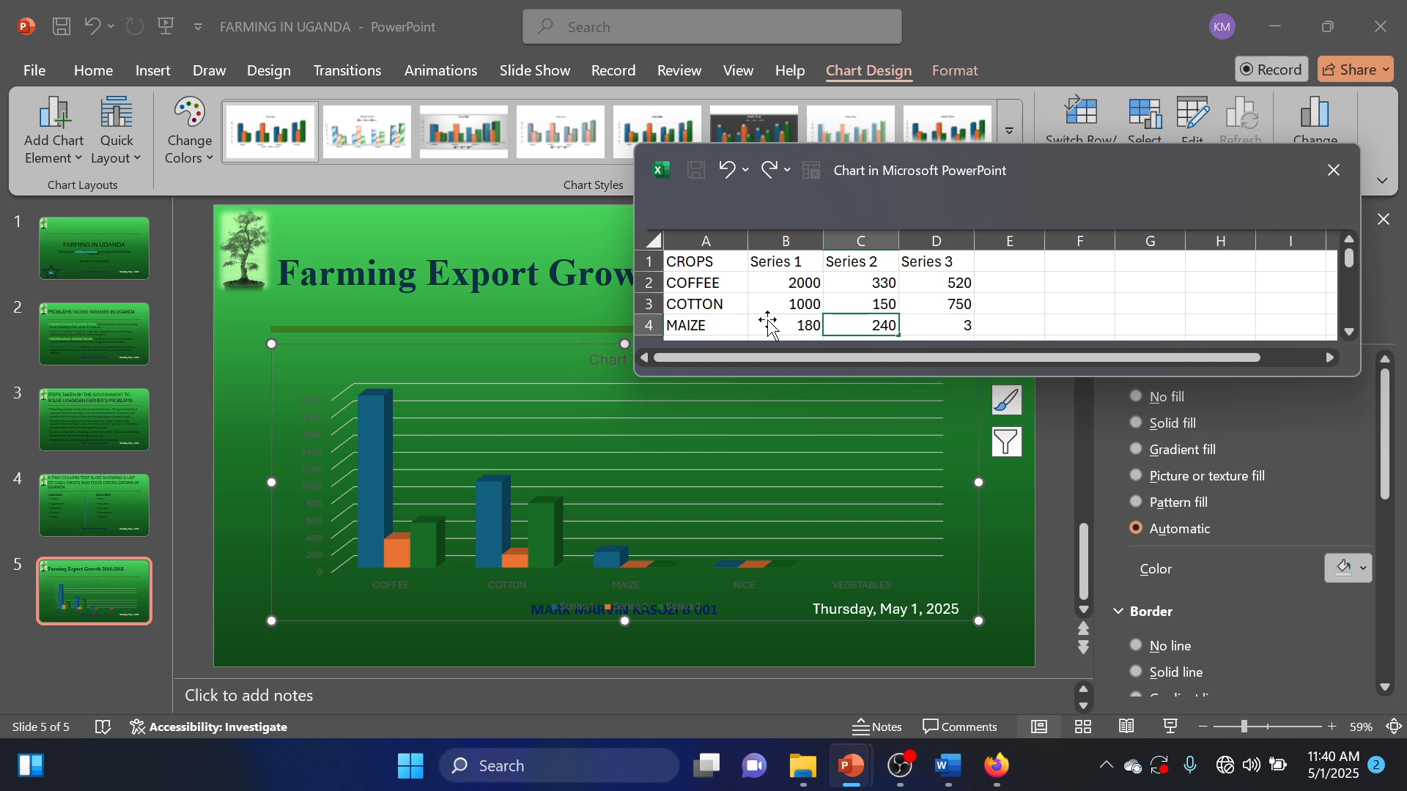
pyautogui.press('Tab')
pyautogui.write('6')
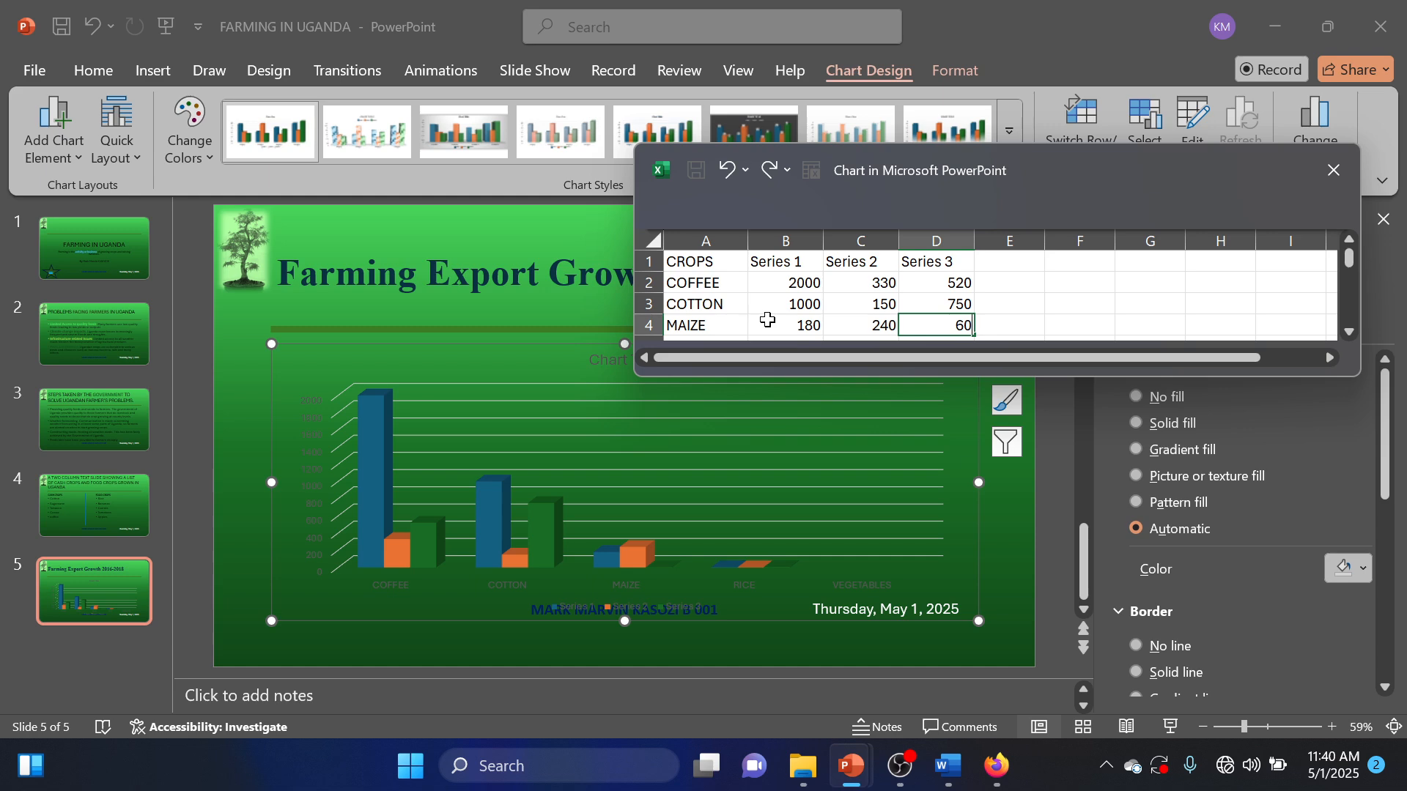
pyautogui.click(945, 770)
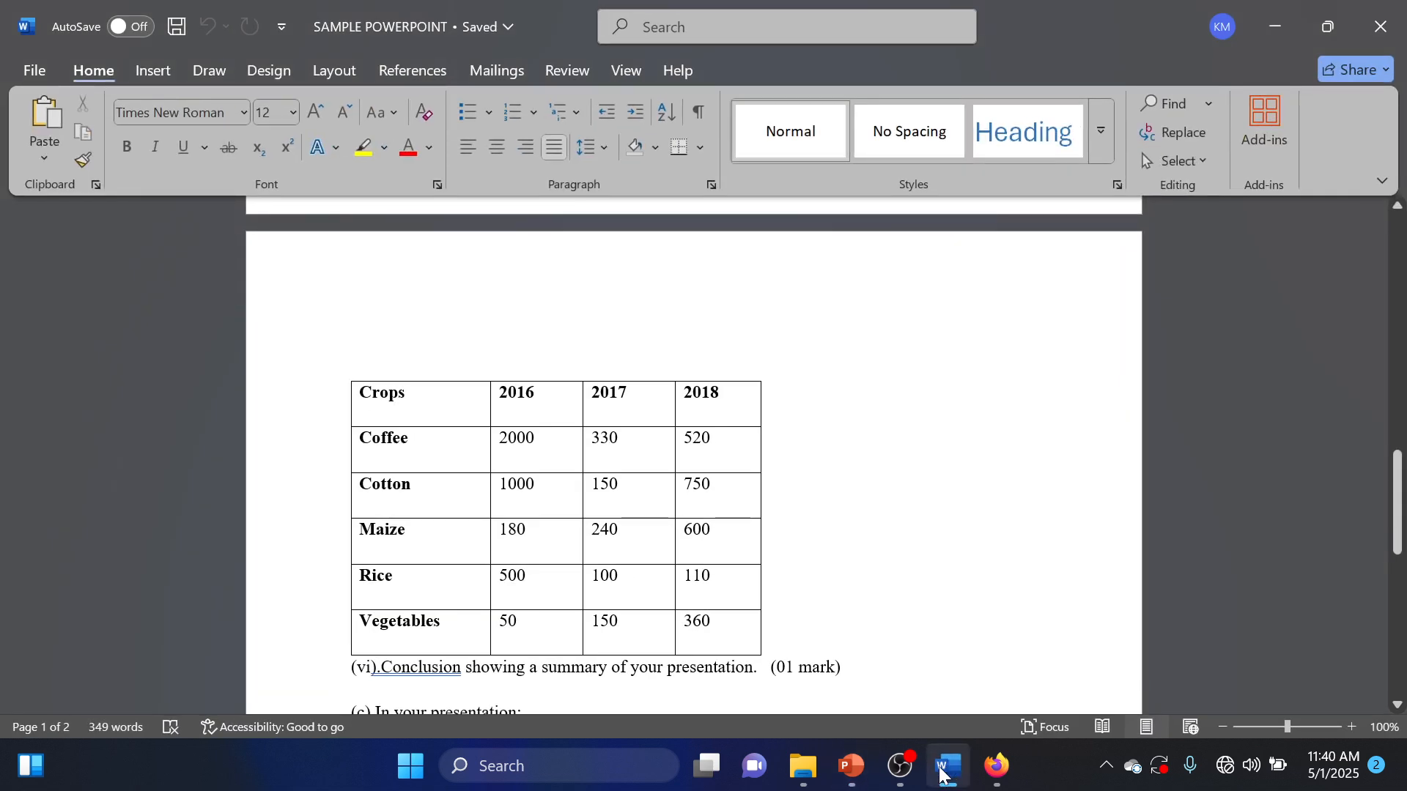
pyautogui.click(1274, 28)
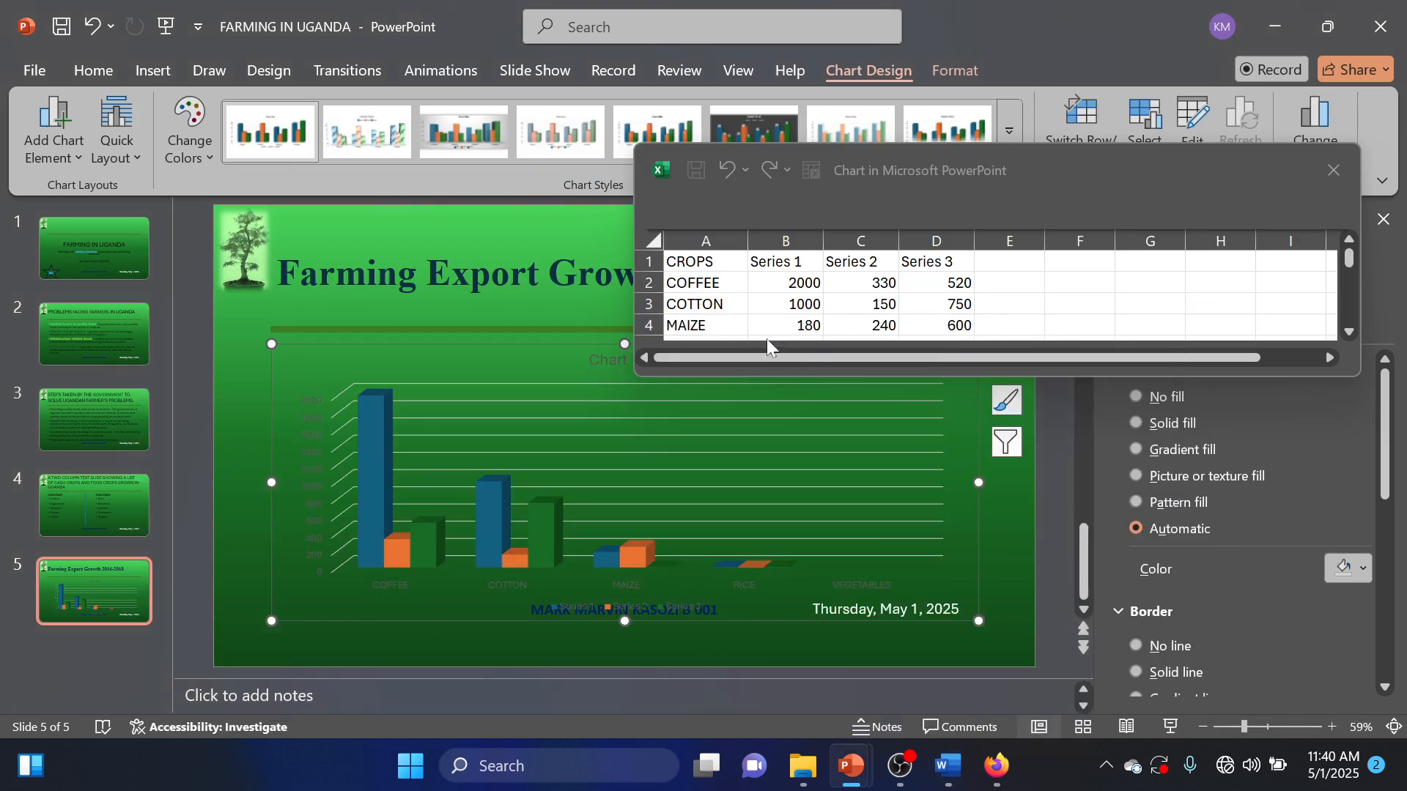
# Enter Rice's figures 500, 100 and 110
pyautogui.scroll(-1, 786, 325)
pyautogui.click(809, 283)
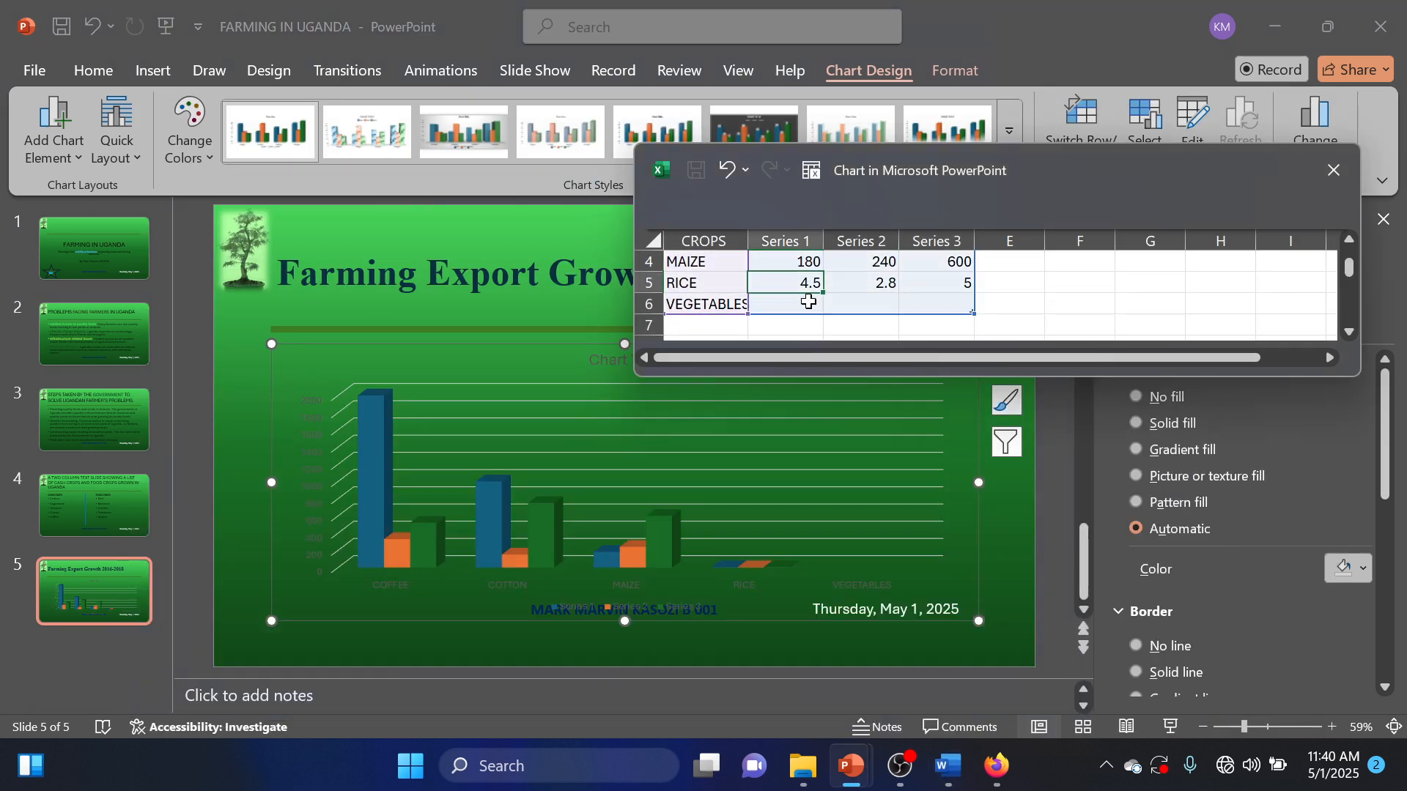
pyautogui.hotkey('ctrl', 'z')
pyautogui.press('Right')
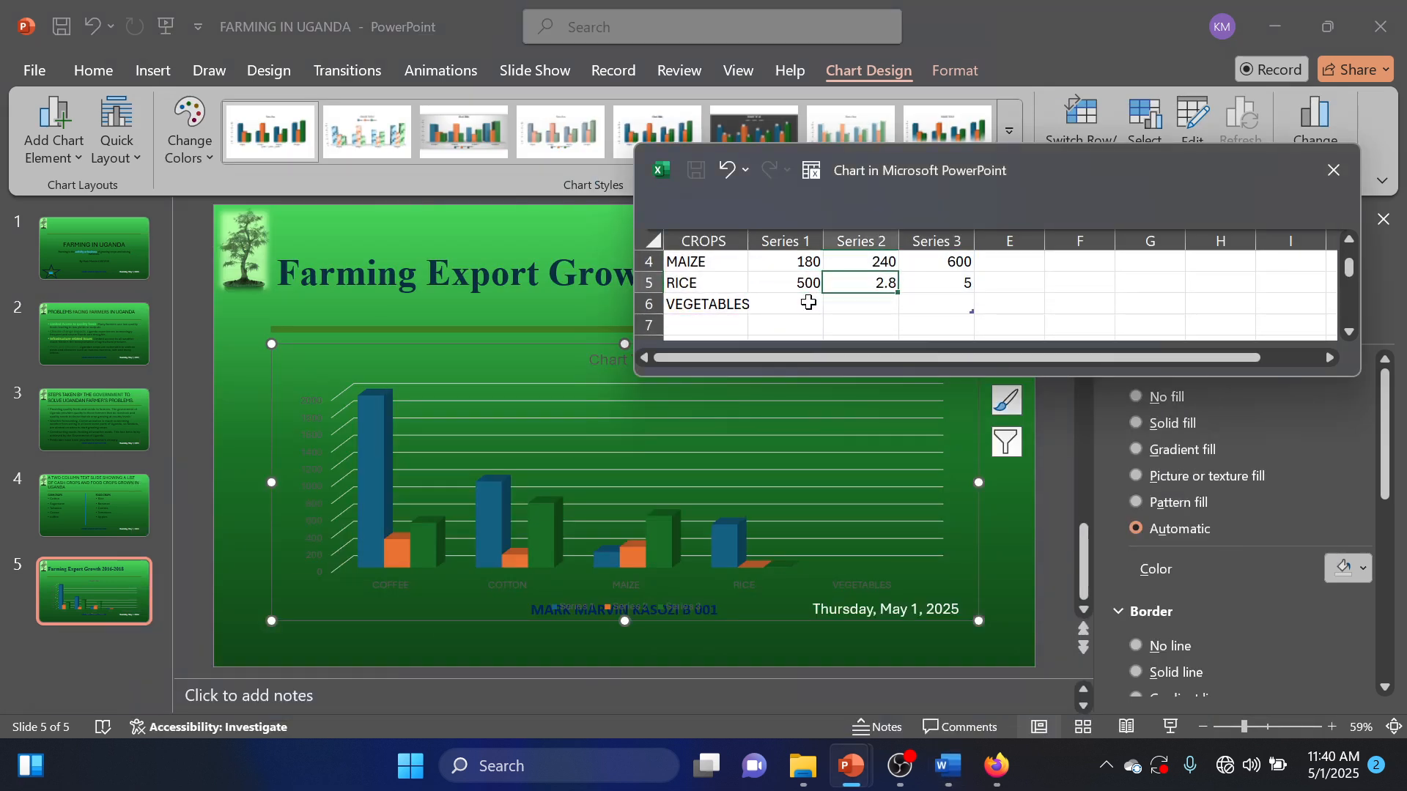
pyautogui.write('100')
pyautogui.press('Right')
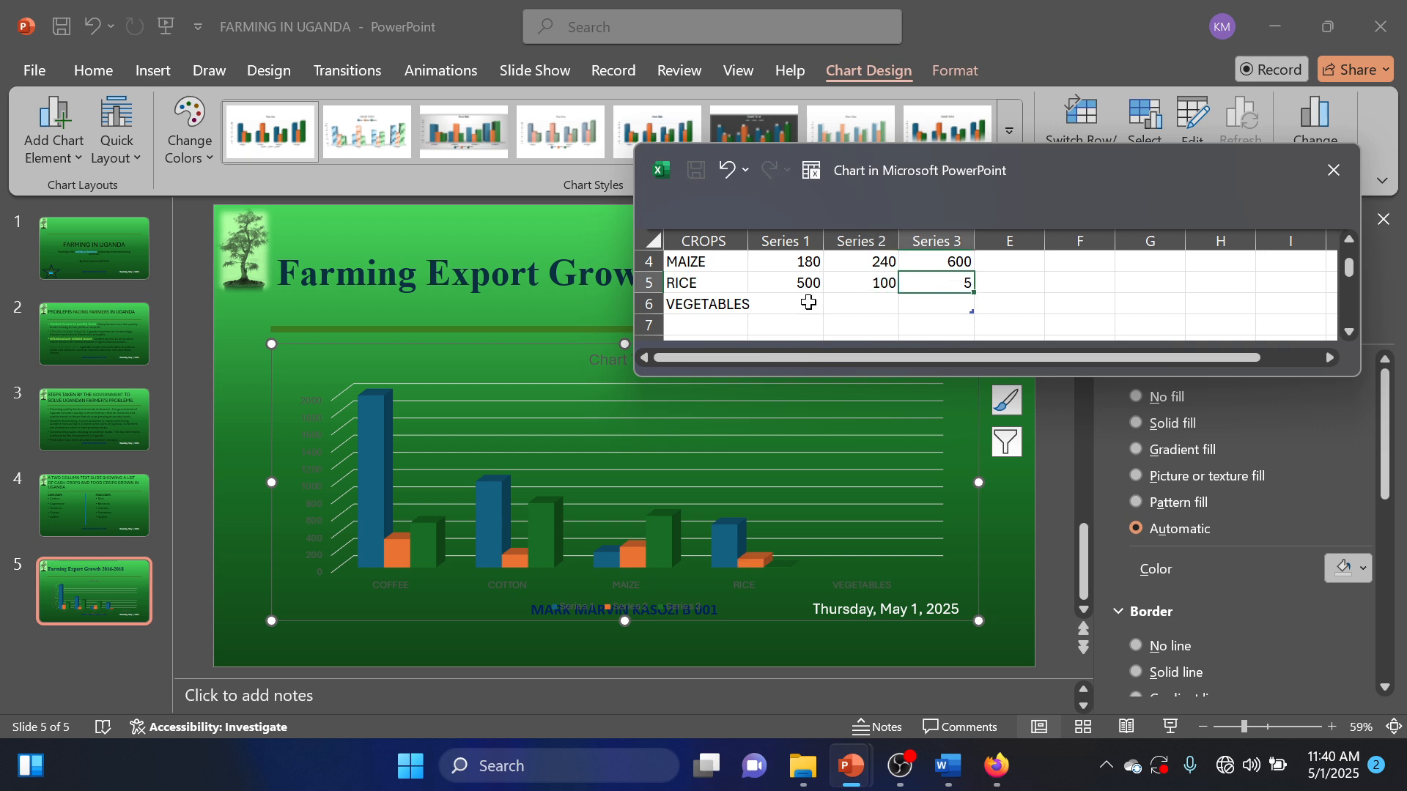
pyautogui.click(791, 305)
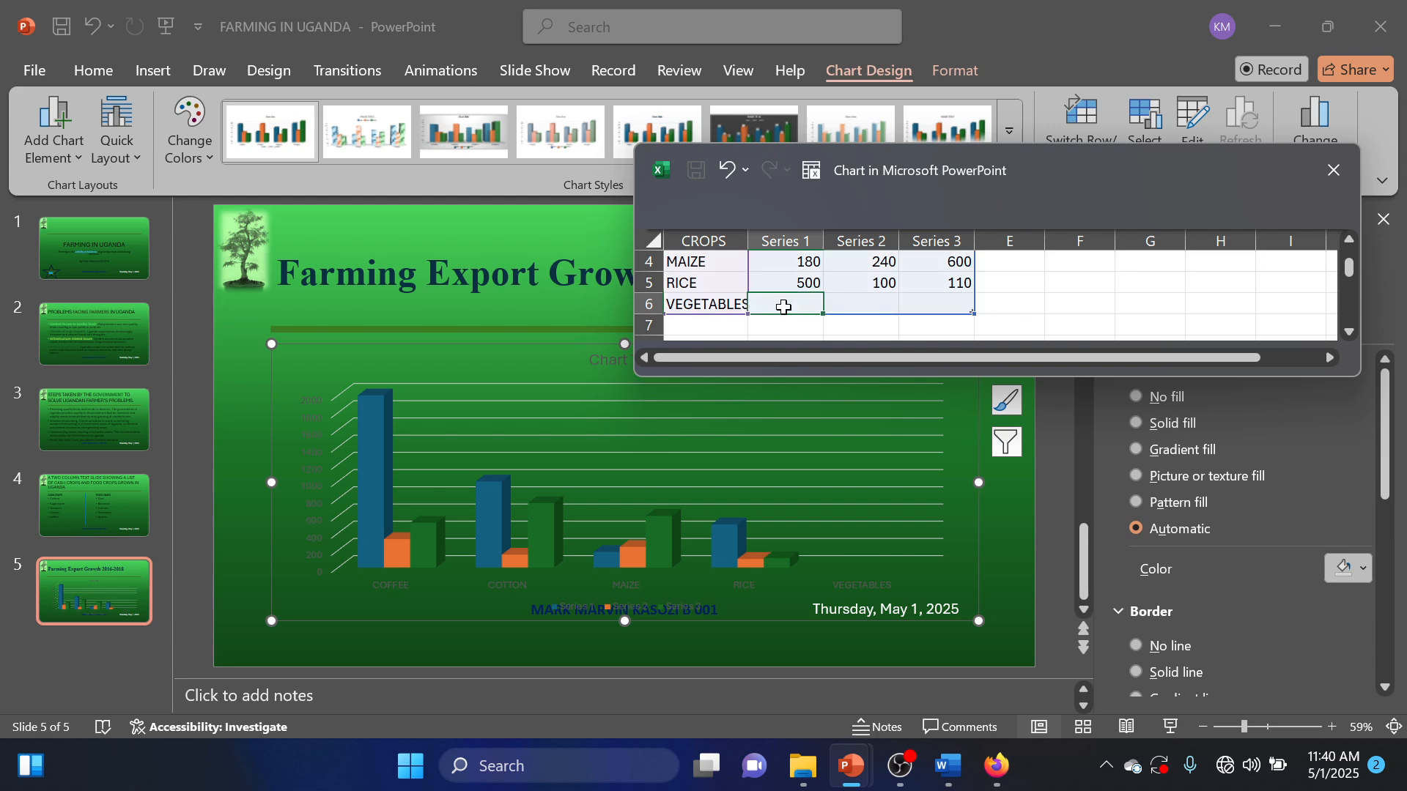
# Enter Vegetables' figures 50, 150 and 360
pyautogui.click(953, 779)
pyautogui.click(953, 779)
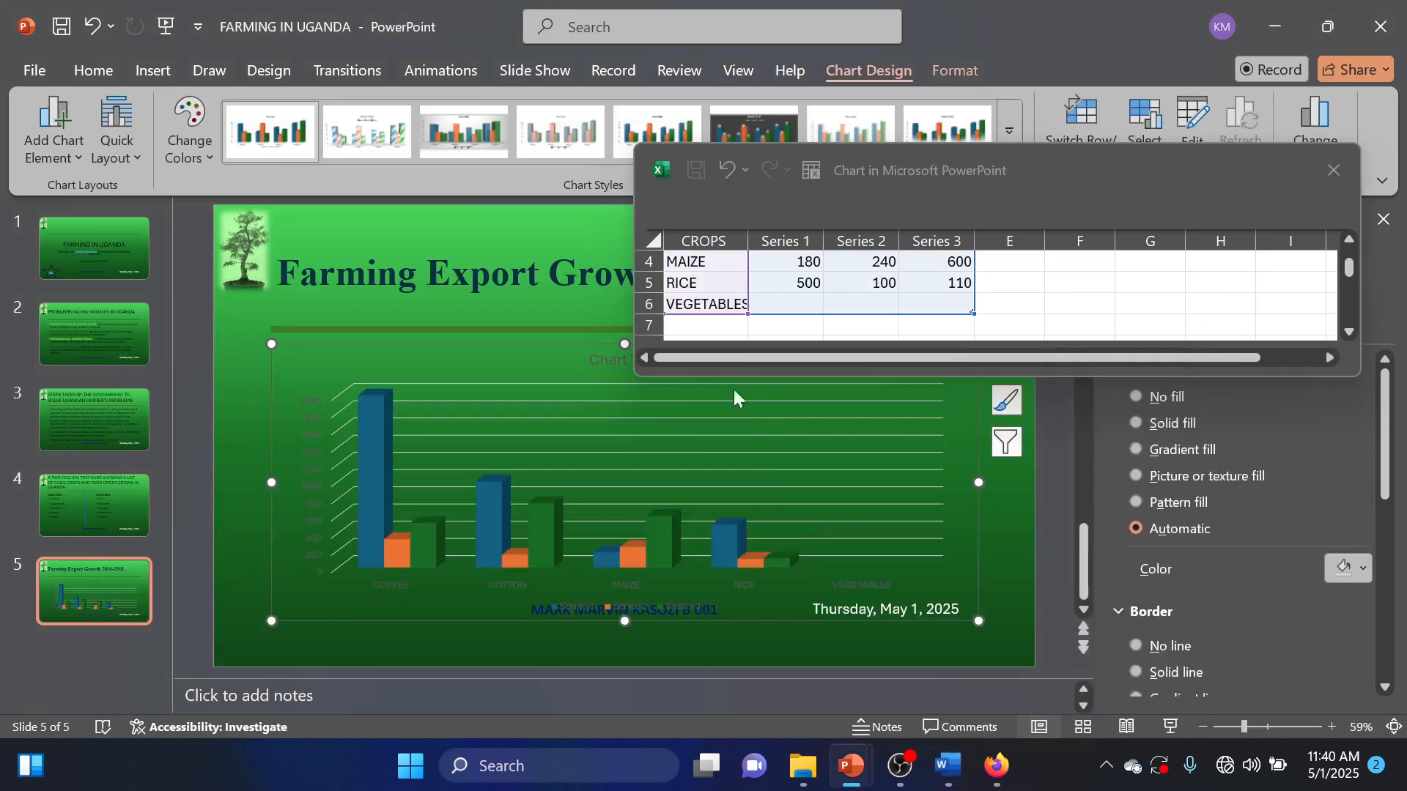
pyautogui.click(785, 297)
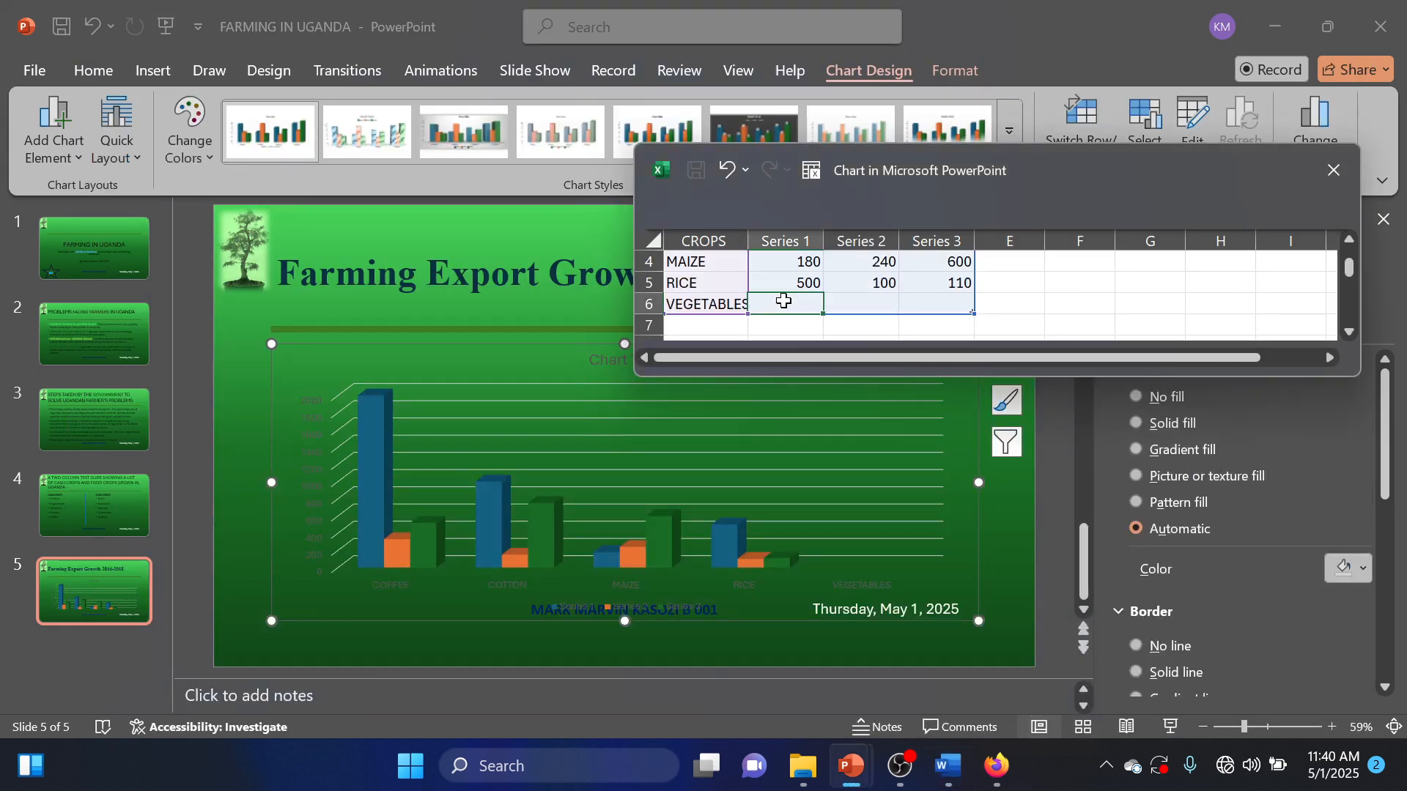
pyautogui.write('50')
pyautogui.press('Tab')
pyautogui.write('150')
pyautogui.press('Tab')
pyautogui.write('3')
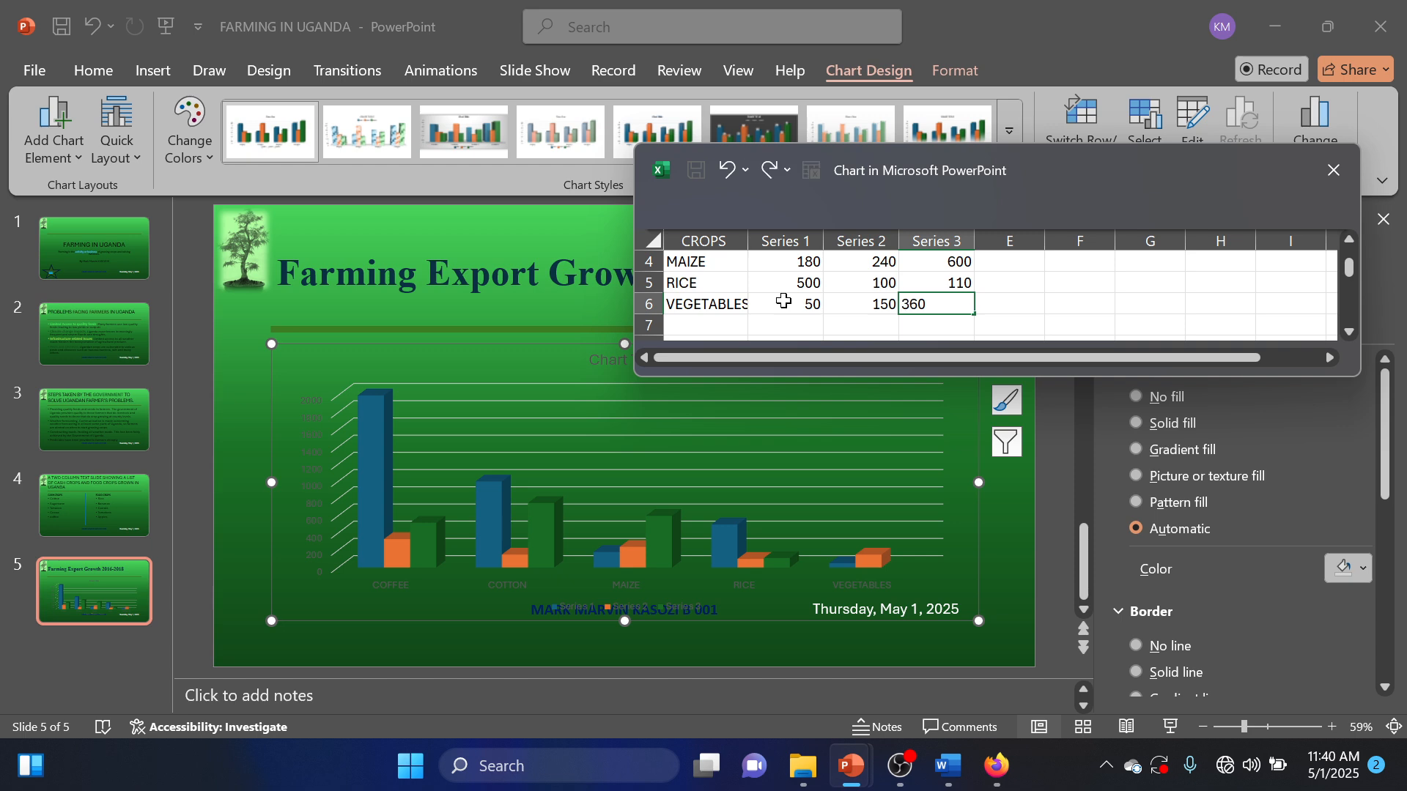
pyautogui.write('60')
pyautogui.click(962, 285)
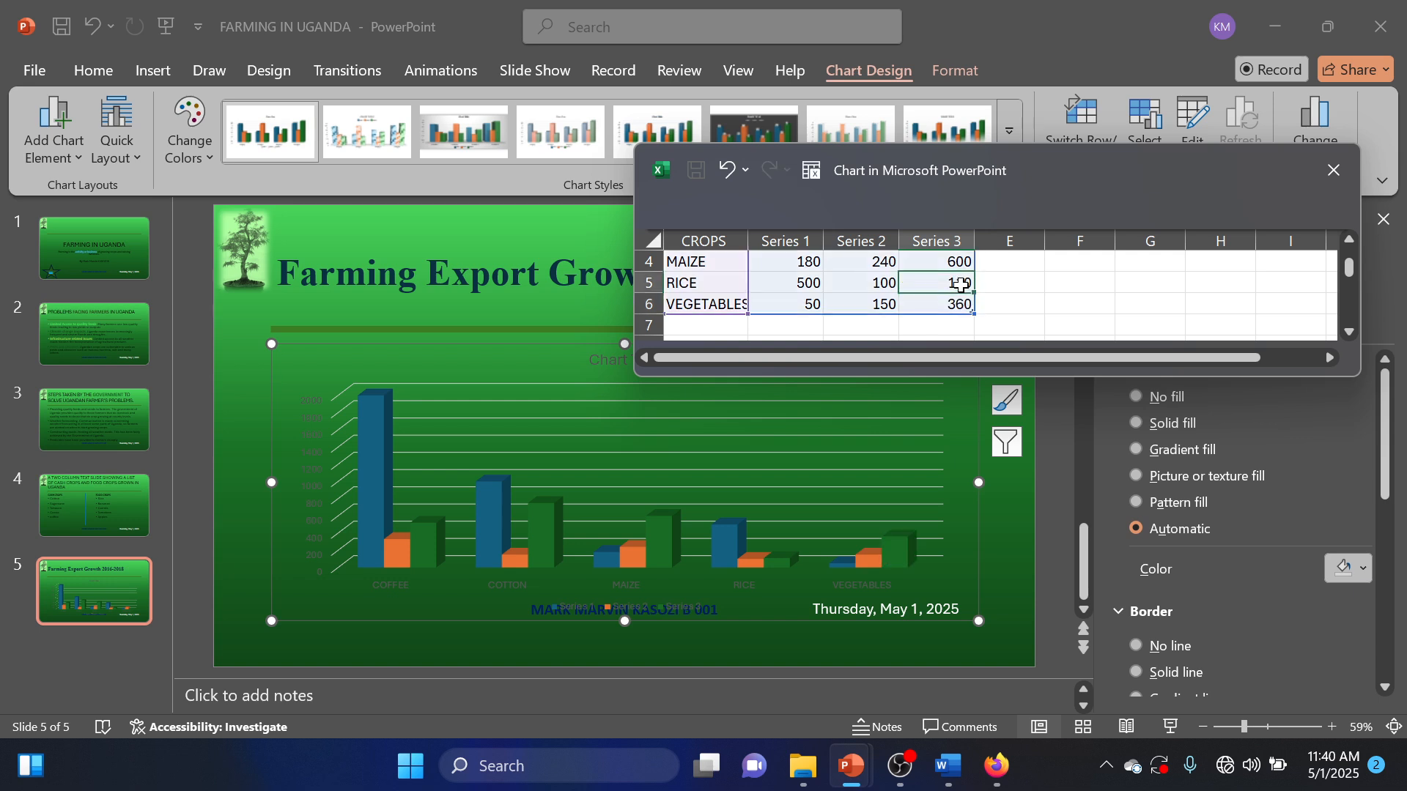
# Close the data sheet, apply the white-background Style 3, and shorten the chart above the footer
pyautogui.click(1316, 178)
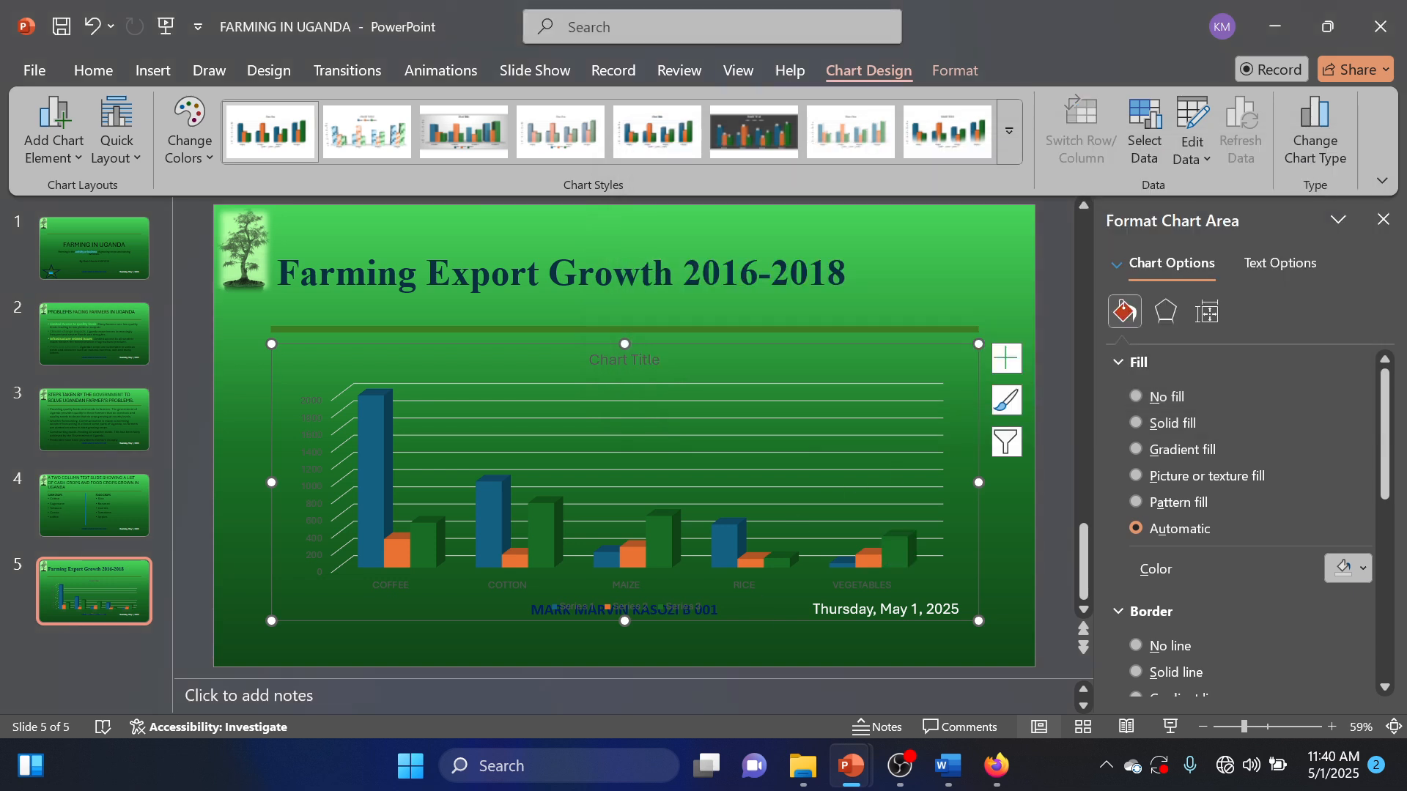
pyautogui.moveTo(624, 621); pyautogui.dragTo(622, 606)
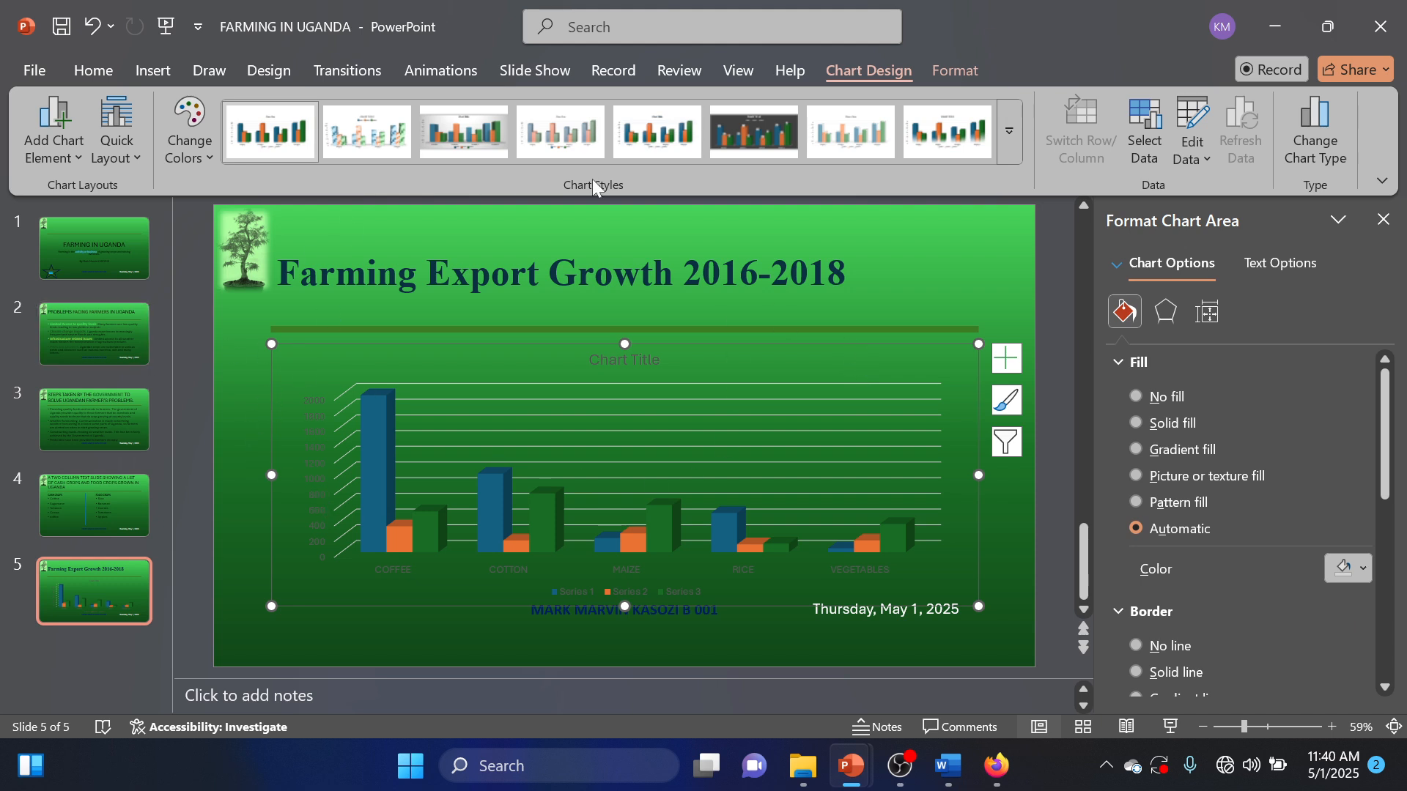
pyautogui.click(1003, 151)
pyautogui.click(443, 204)
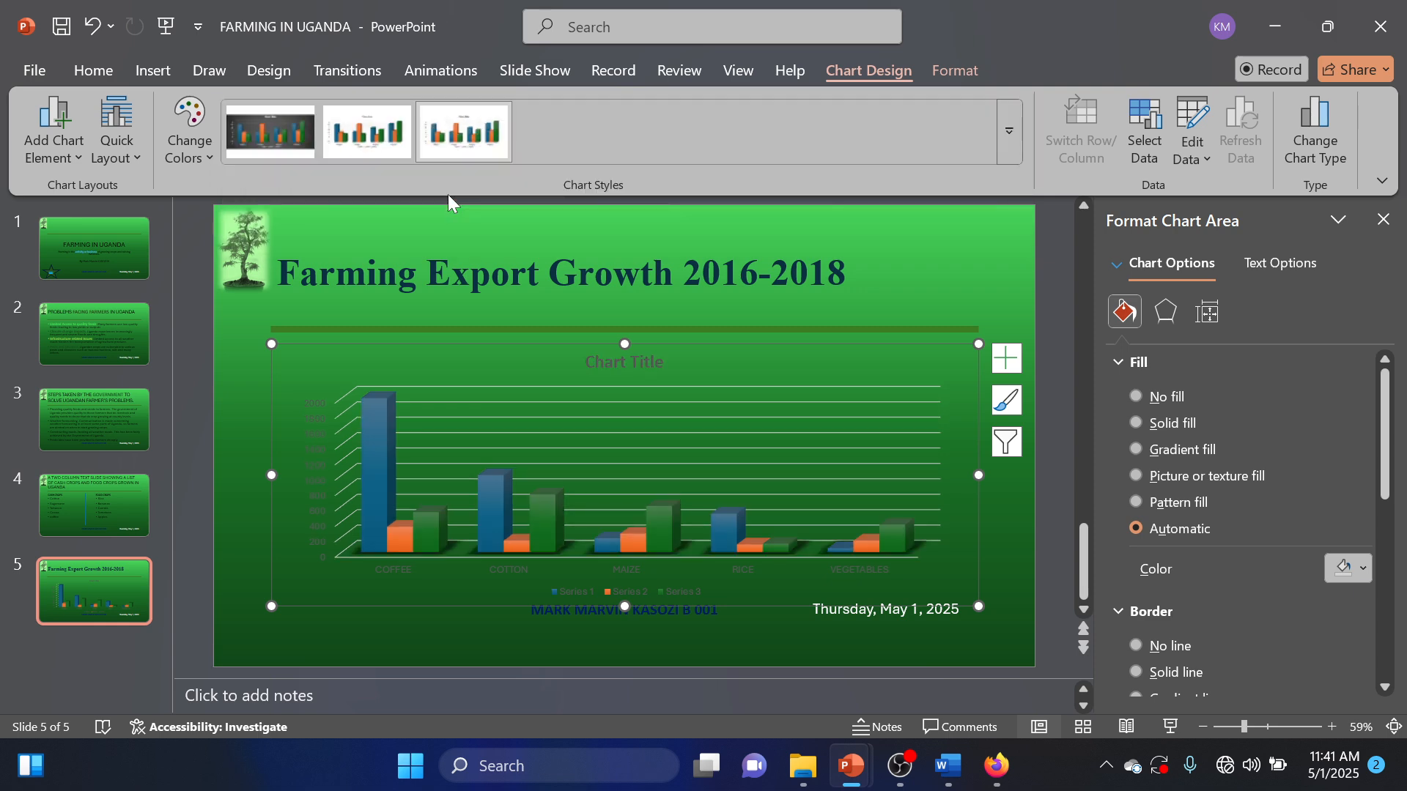
pyautogui.click(998, 131)
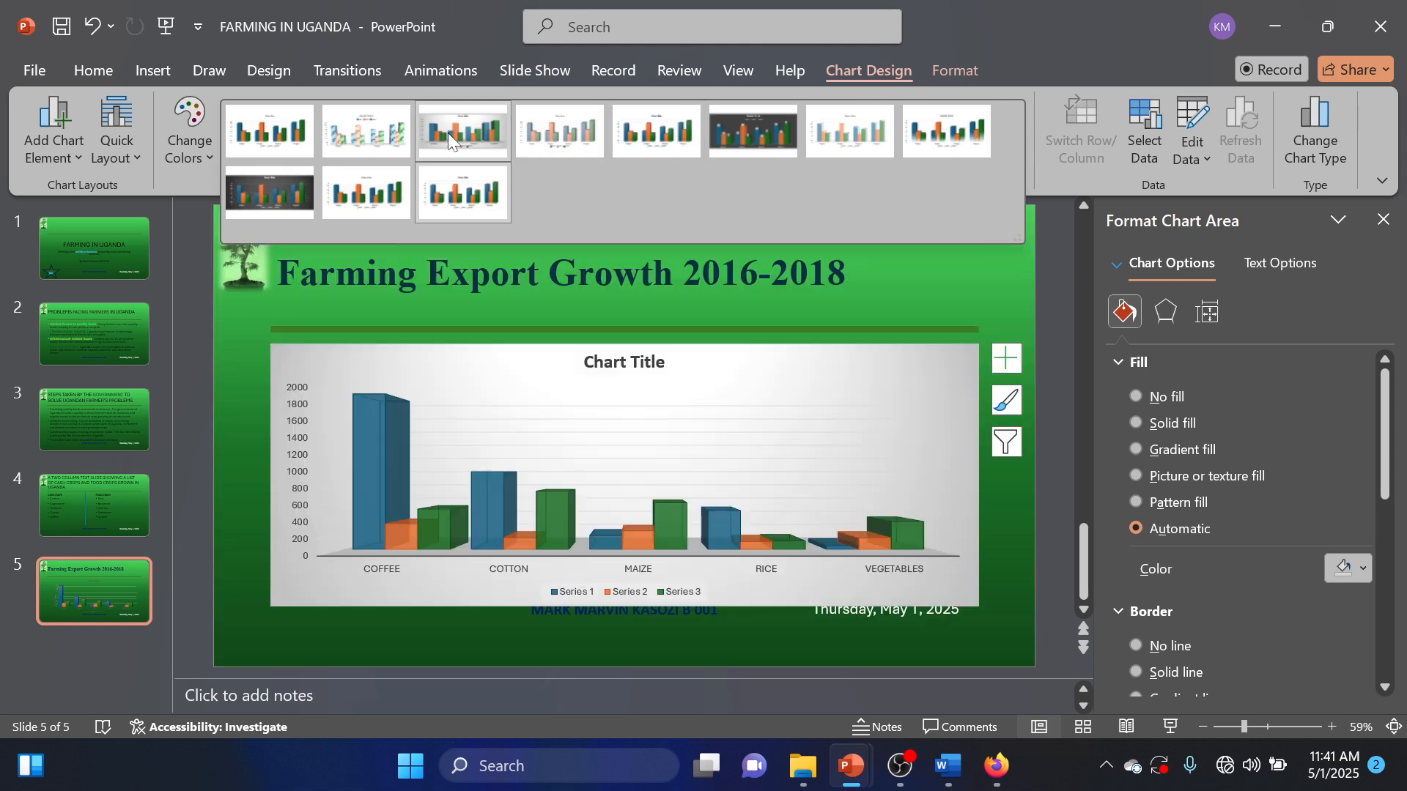
pyautogui.click(447, 134)
pyautogui.click(1011, 150)
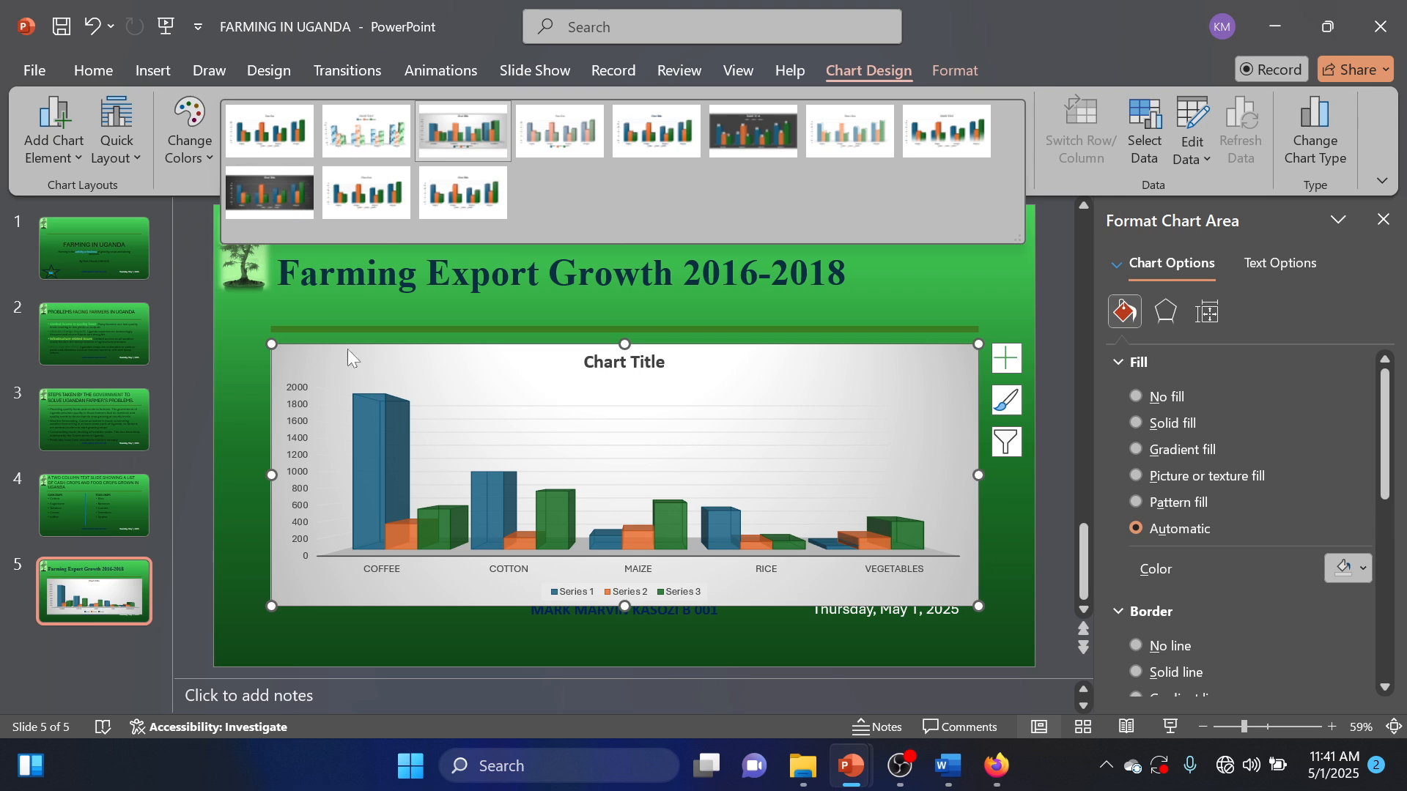
pyautogui.click(268, 302)
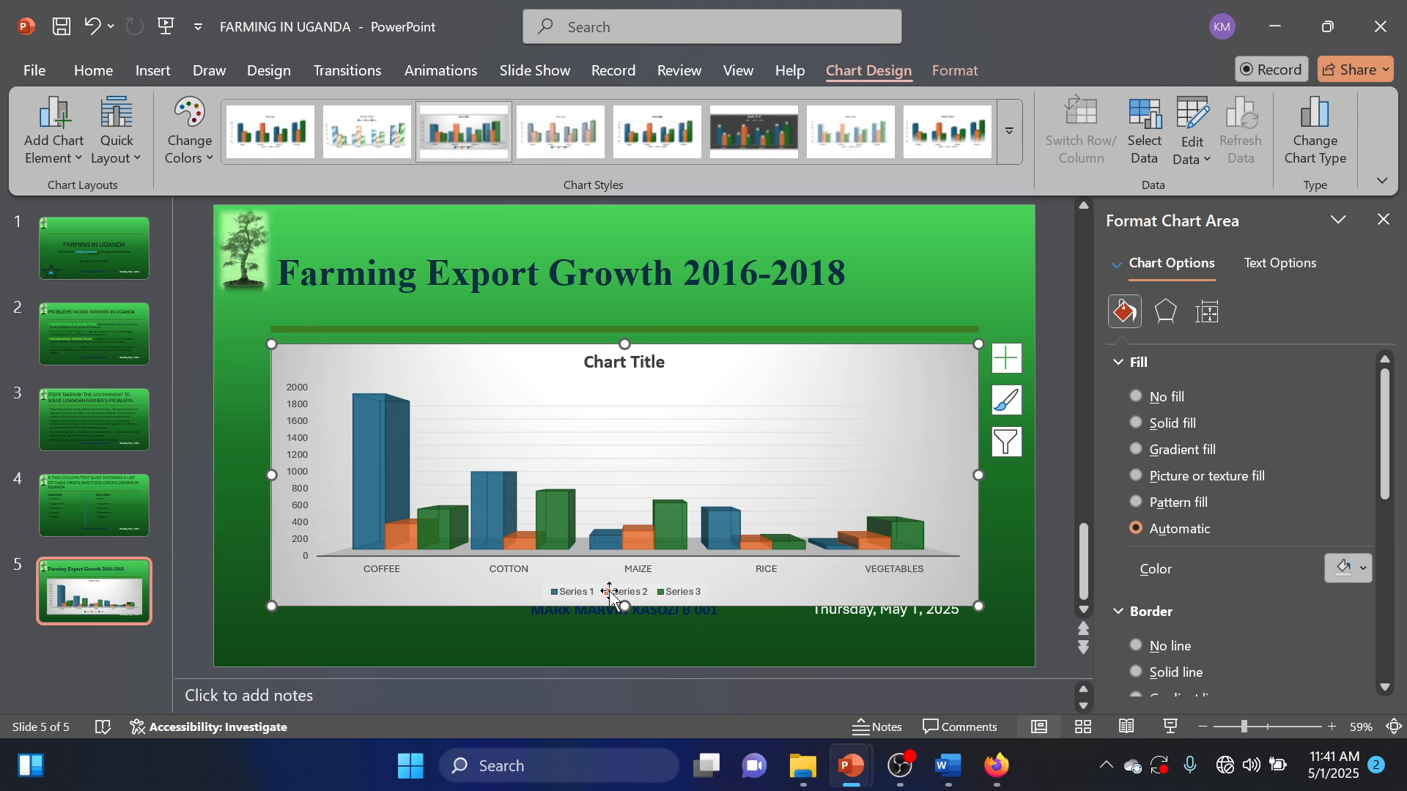
pyautogui.moveTo(617, 595); pyautogui.dragTo(627, 591)
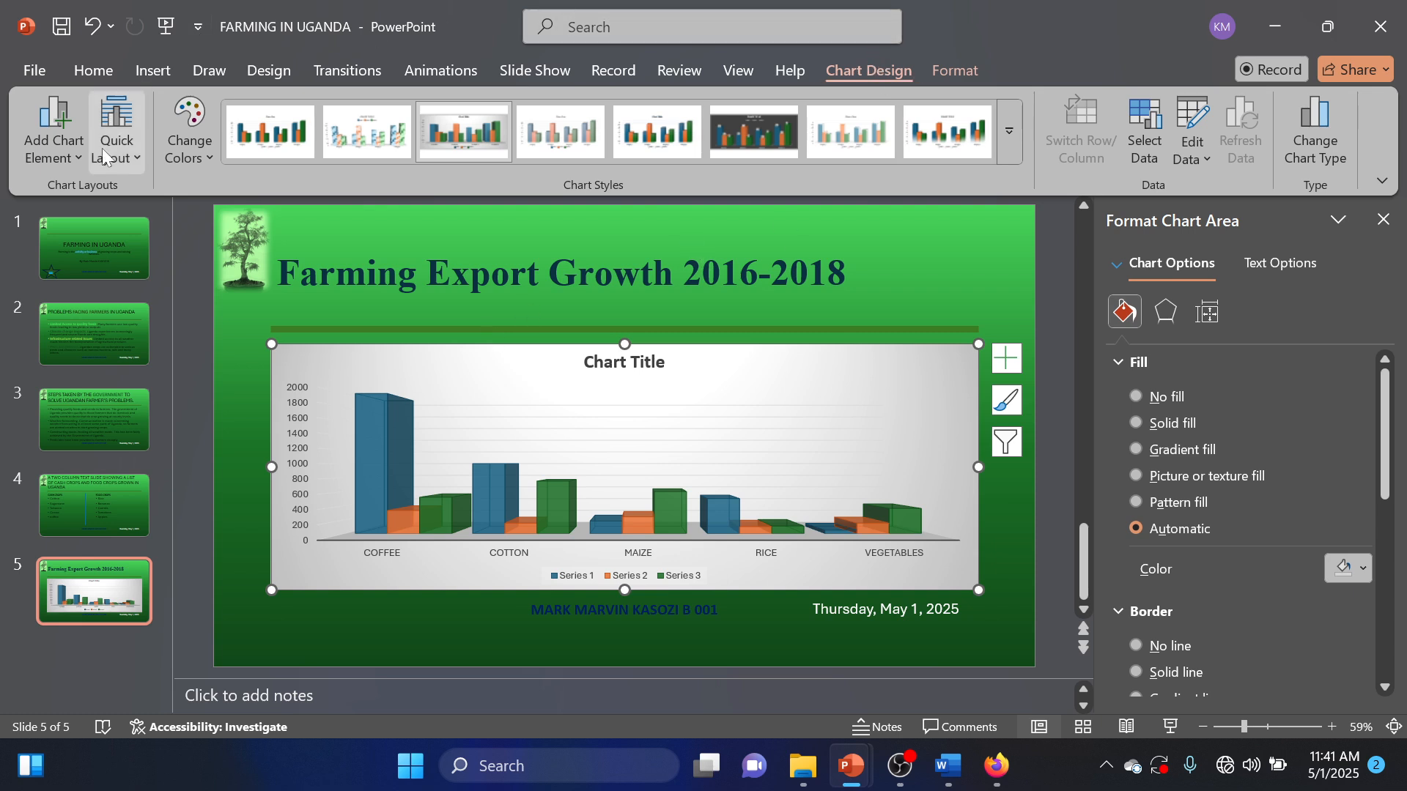
# Add a primary horizontal axis title reading 'CROPS EXPORTED' to the chart
pyautogui.click(55, 147)
pyautogui.moveTo(125, 233)
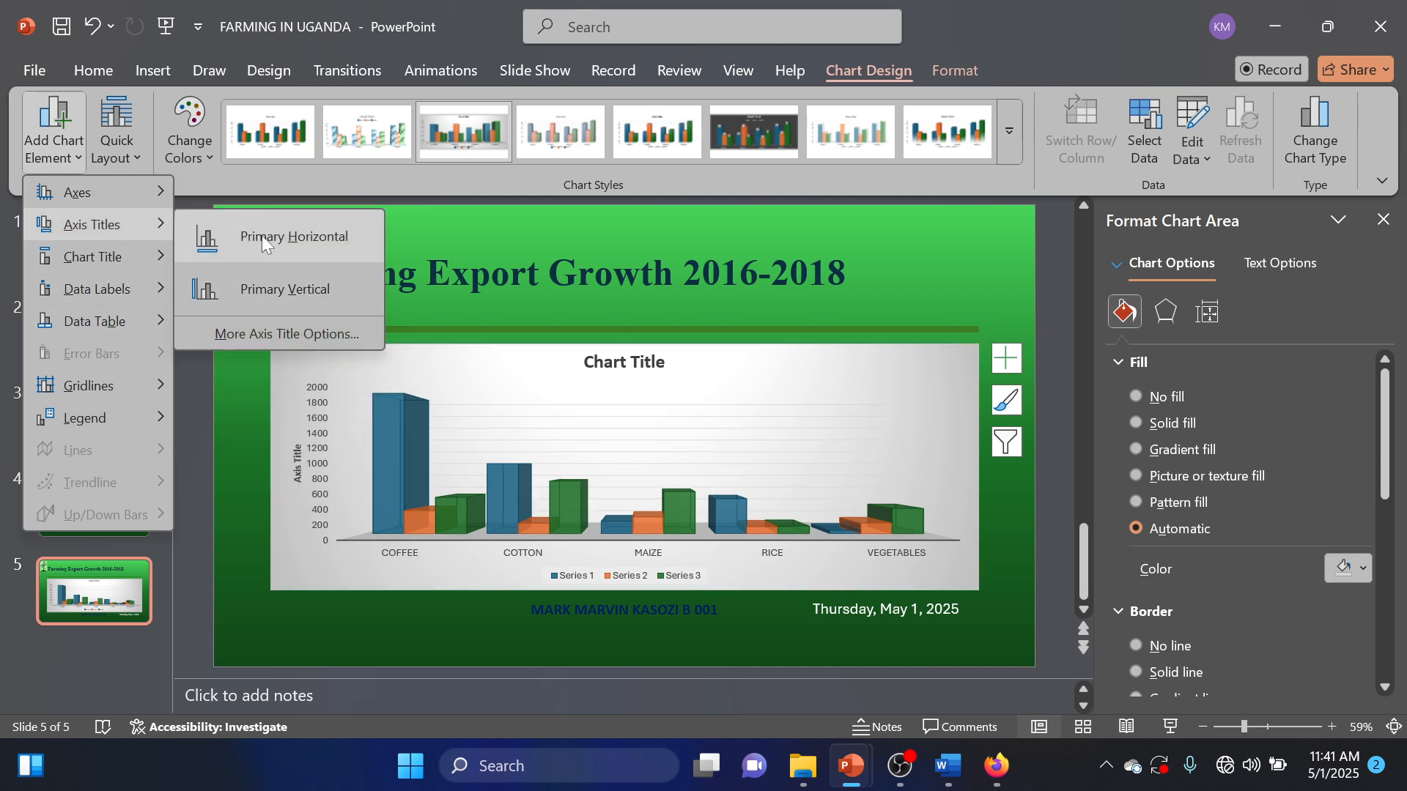
pyautogui.click(261, 235)
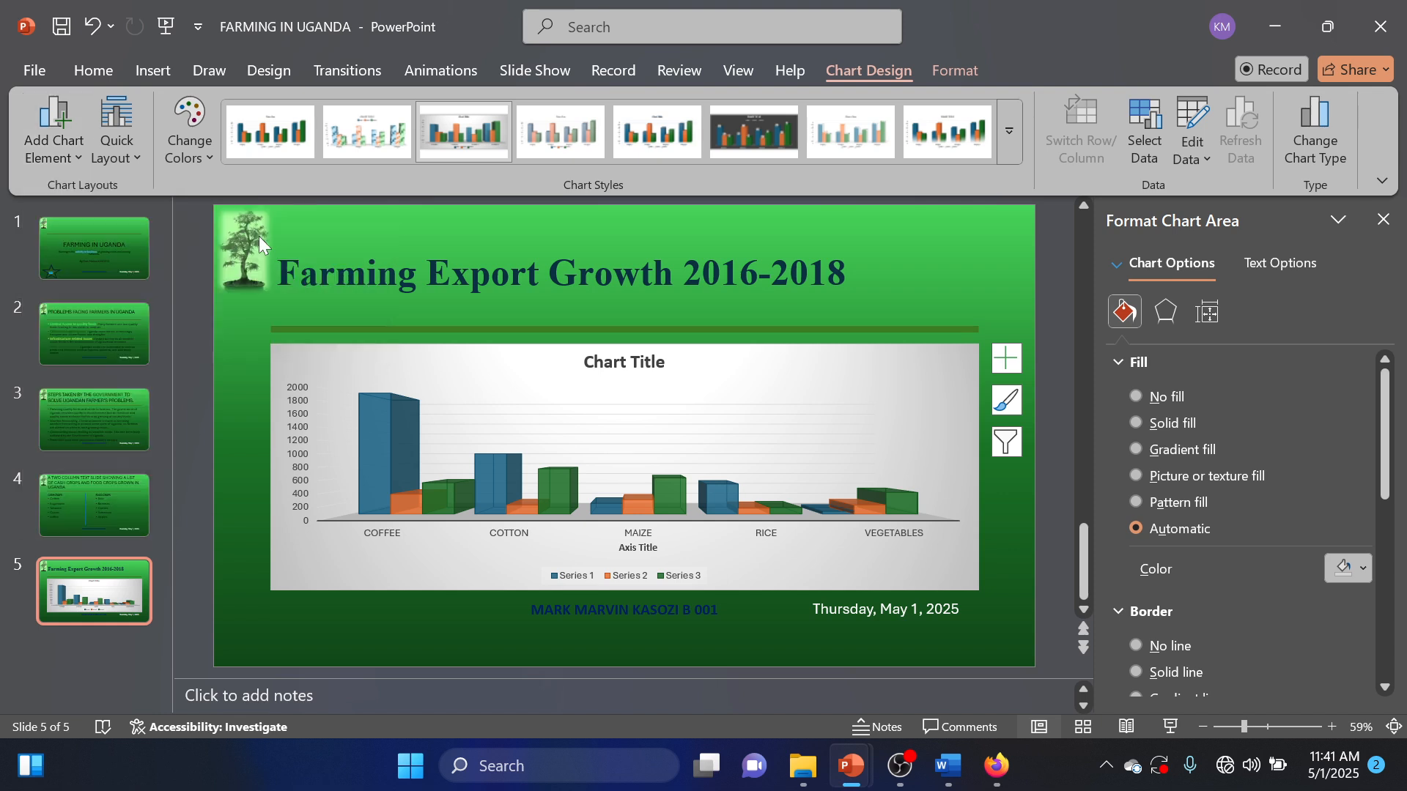
pyautogui.click(652, 548)
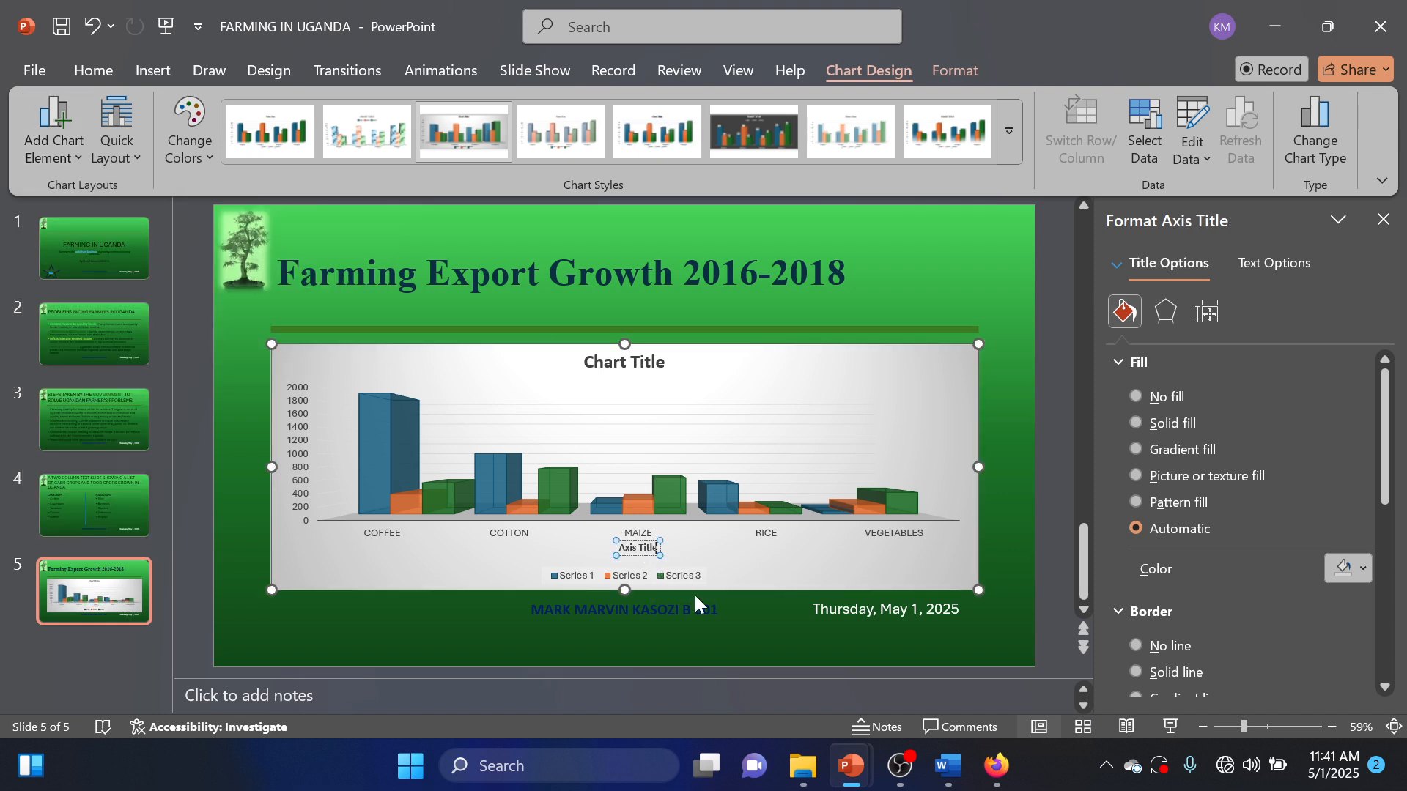
pyautogui.press('BackSpace')
pyautogui.press('BackSpace')
pyautogui.press('BackSpace')
pyautogui.press('BackSpace')
pyautogui.press('BackSpace')
pyautogui.press('BackSpace')
pyautogui.press('BackSpace')
pyautogui.press('BackSpace')
pyautogui.press('BackSpace')
pyautogui.press('BackSpace')
pyautogui.write('CROPS EXPORTED')
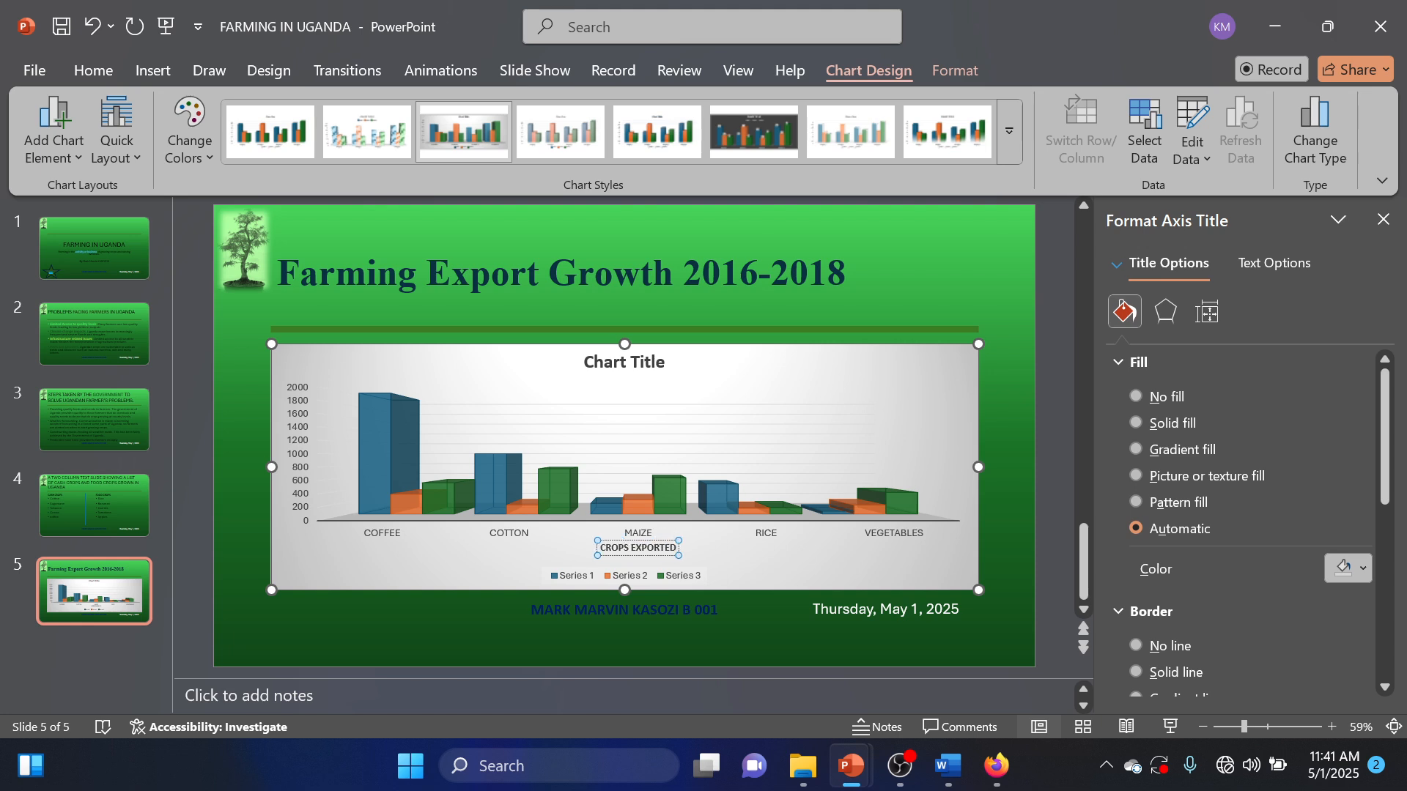